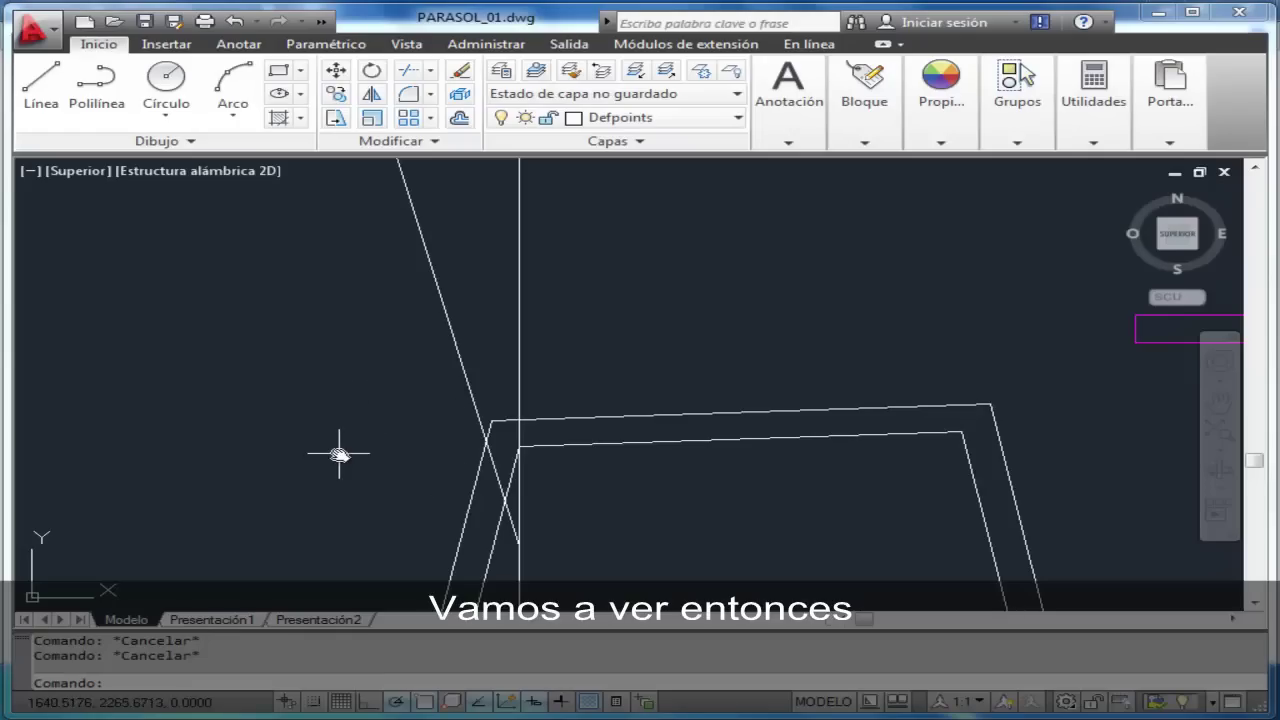
- Zoom and pan until the chair elevation and the magenta parasol pole are both in view
scroll(341, 452, "up", 3)
scroll(343, 450, "down", 4)
scroll(345, 446, "down", 2)
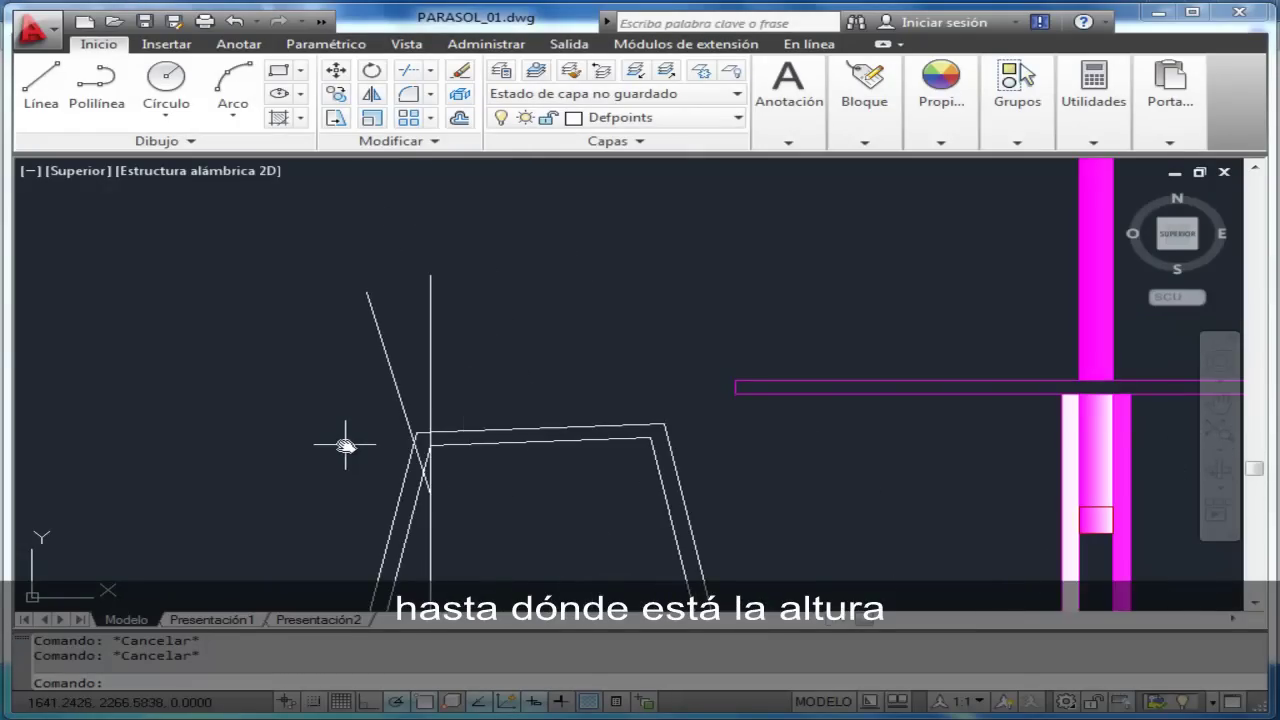
mouse_move(314, 460)
middle_mouse_down()
mouse_move(374, 331)
mouse_move(307, 347)
middle_mouse_up()
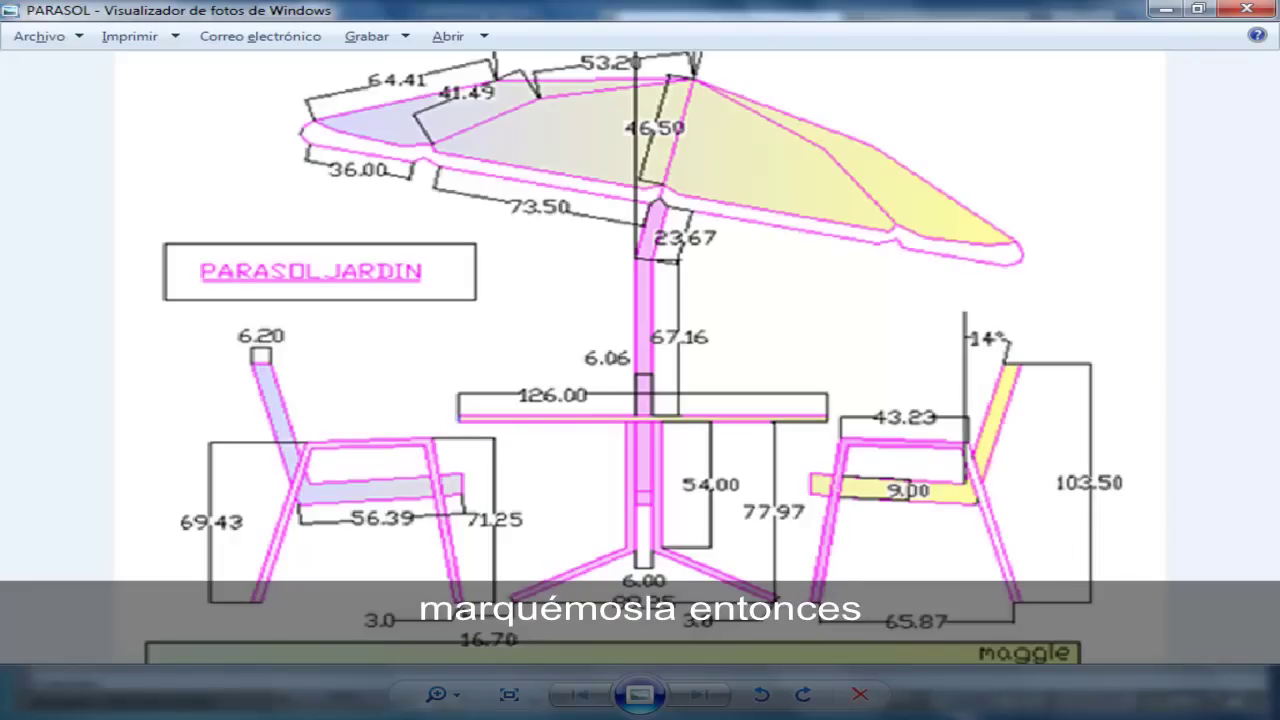
- After checking the 103.50 height, switch back to the chair drawing in AutoCAD
left_click(430, 600)
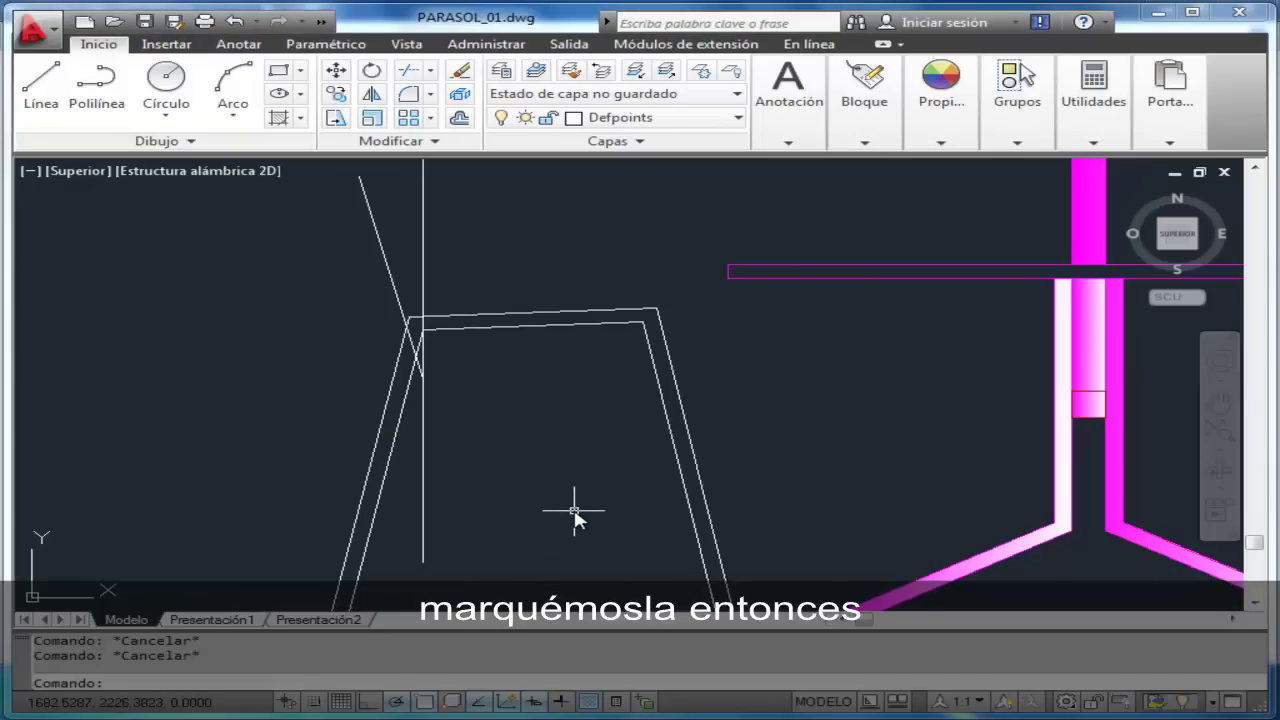
- Draw a 103.5 vertical line up from the chair's left foot, capped by a horizontal line to the right
scroll(574, 513, "down", 2)
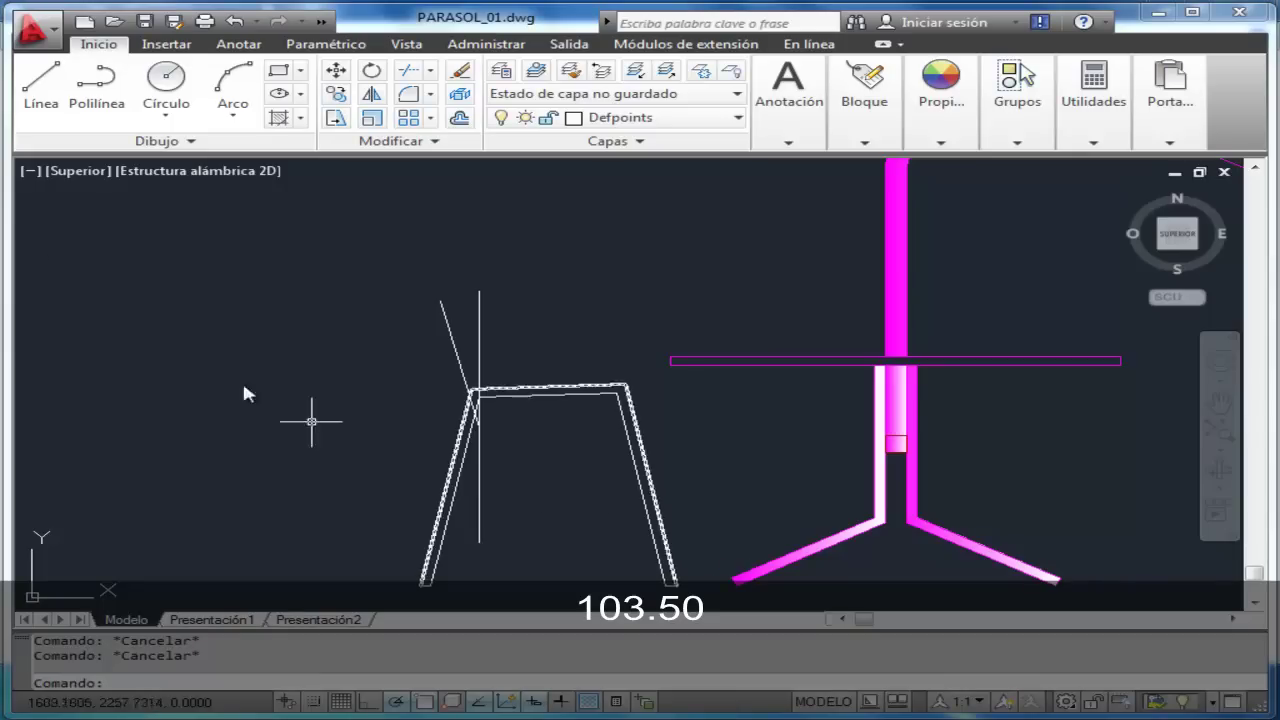
left_click(35, 97)
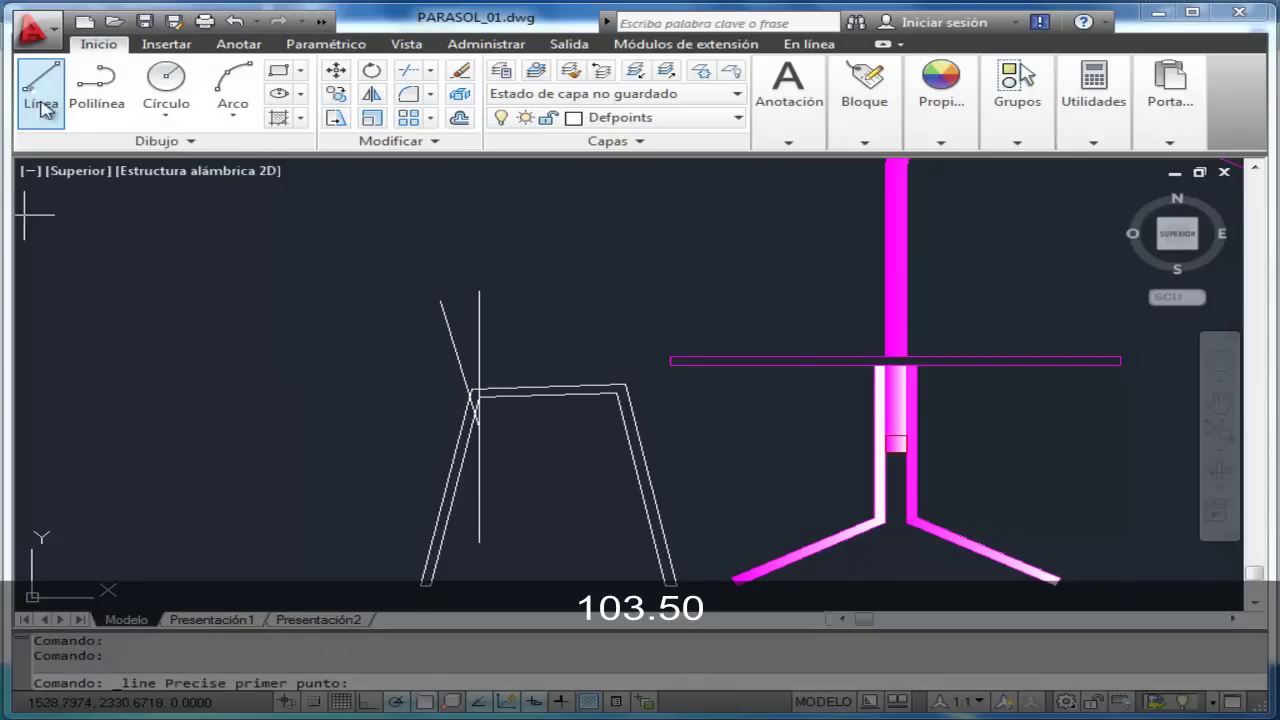
left_click(422, 584)
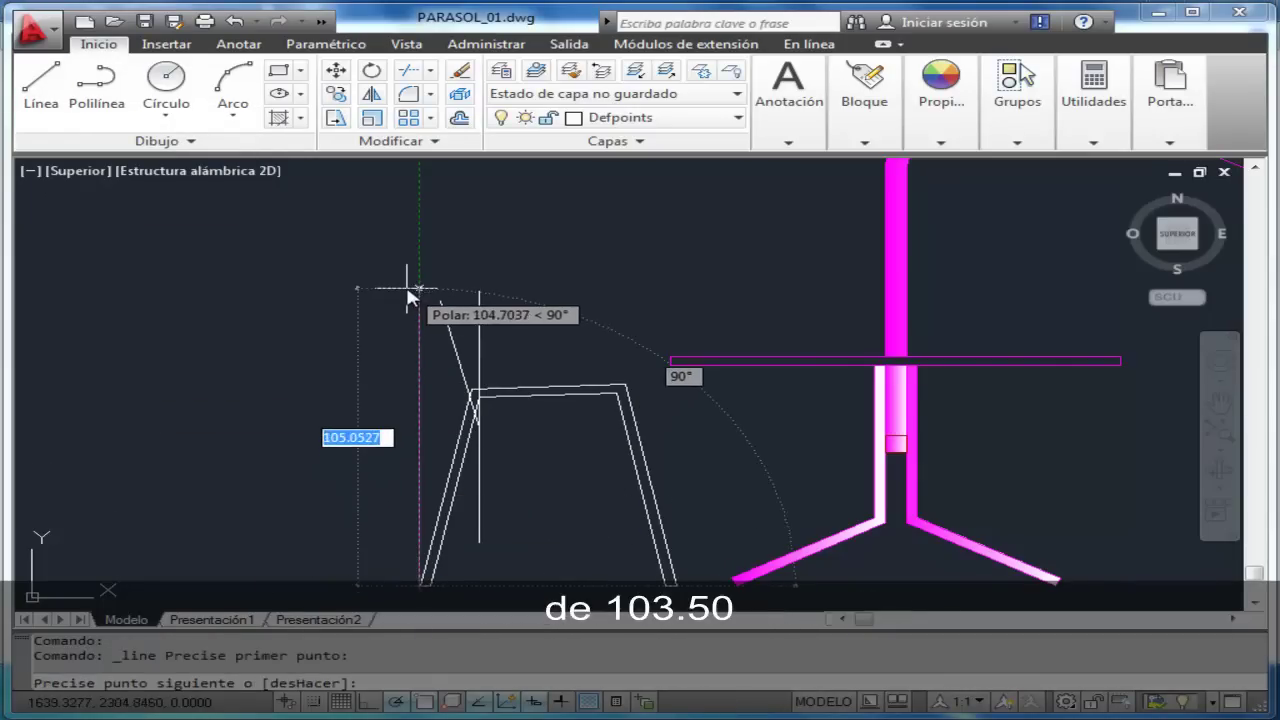
type("103.5")
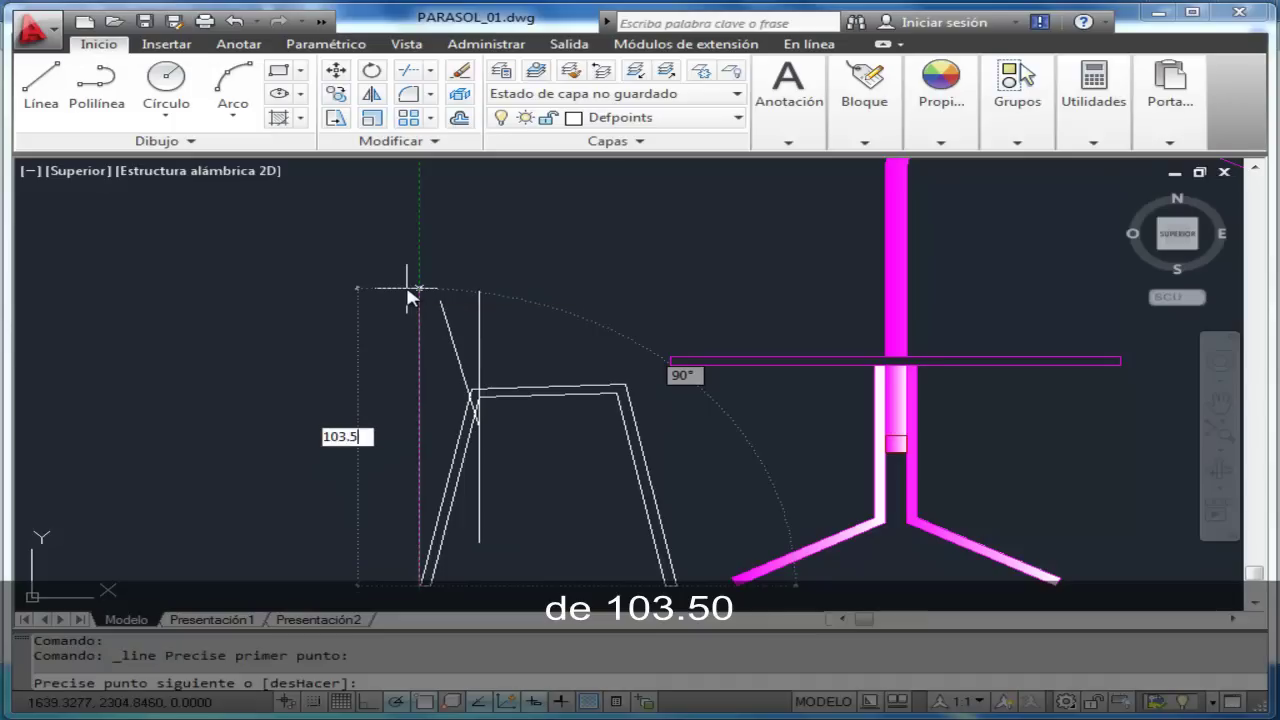
key("Return")
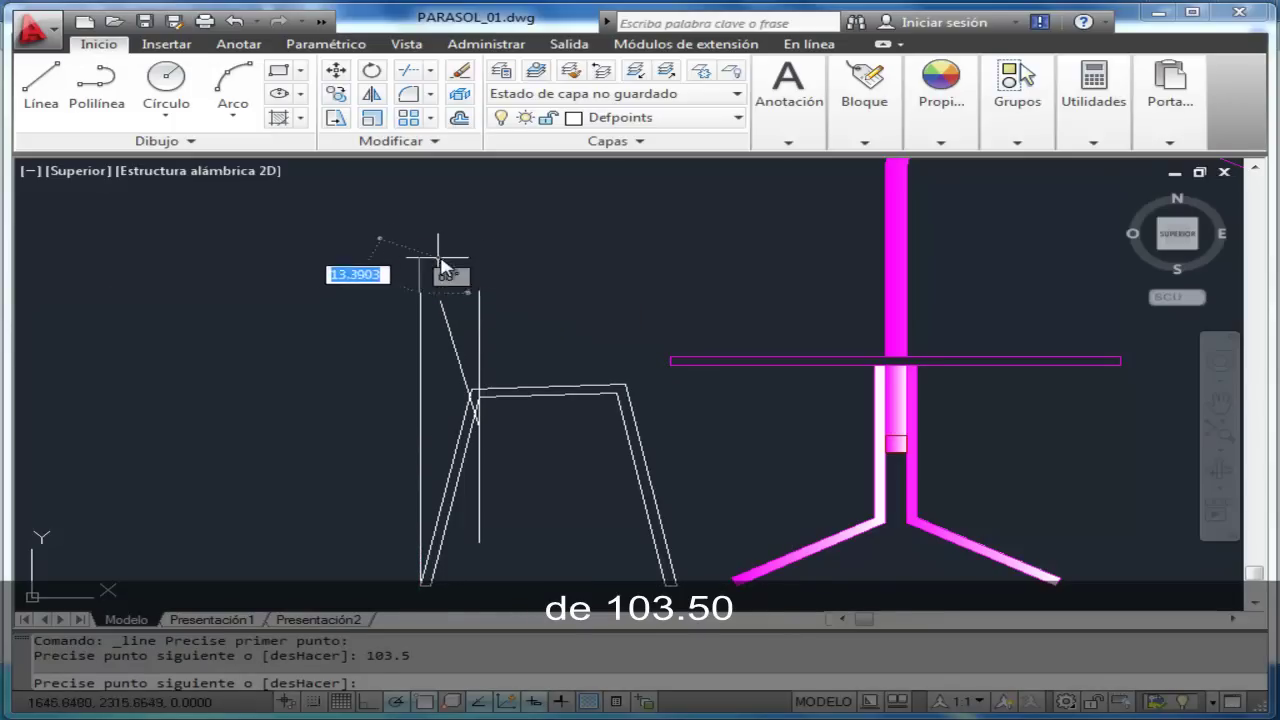
left_click(654, 293)
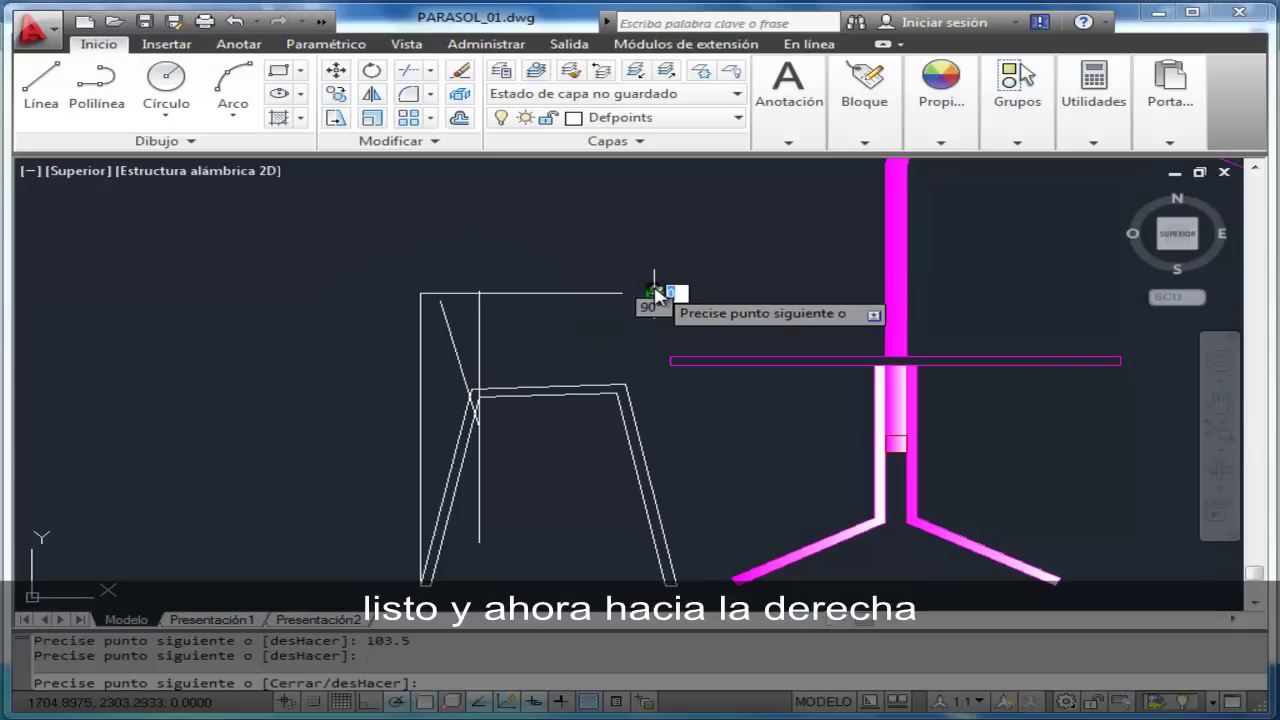
key("Escape")
key("Escape")
key("Escape")
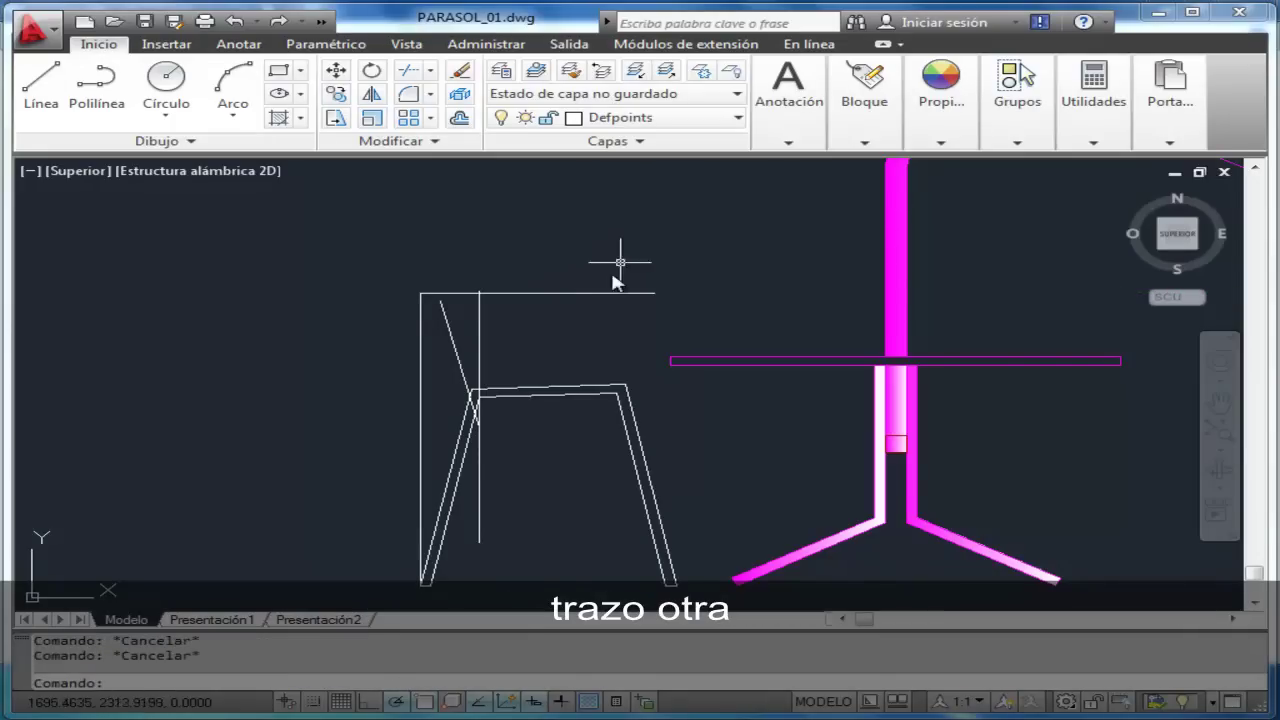
- Stretch the slanted backrest line's top end up to the 103.5 horizontal guide
scroll(488, 264, "up", 2)
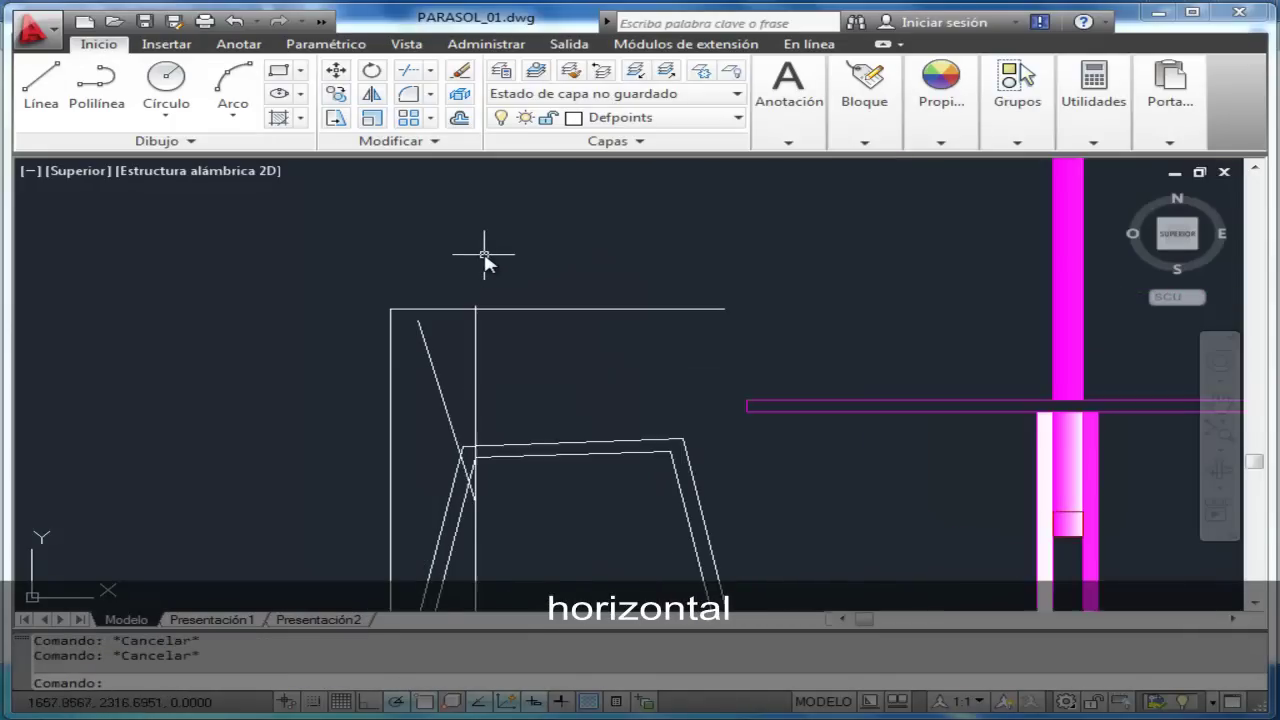
scroll(488, 264, "up", 3)
scroll(488, 264, "down", 2)
left_click(412, 382)
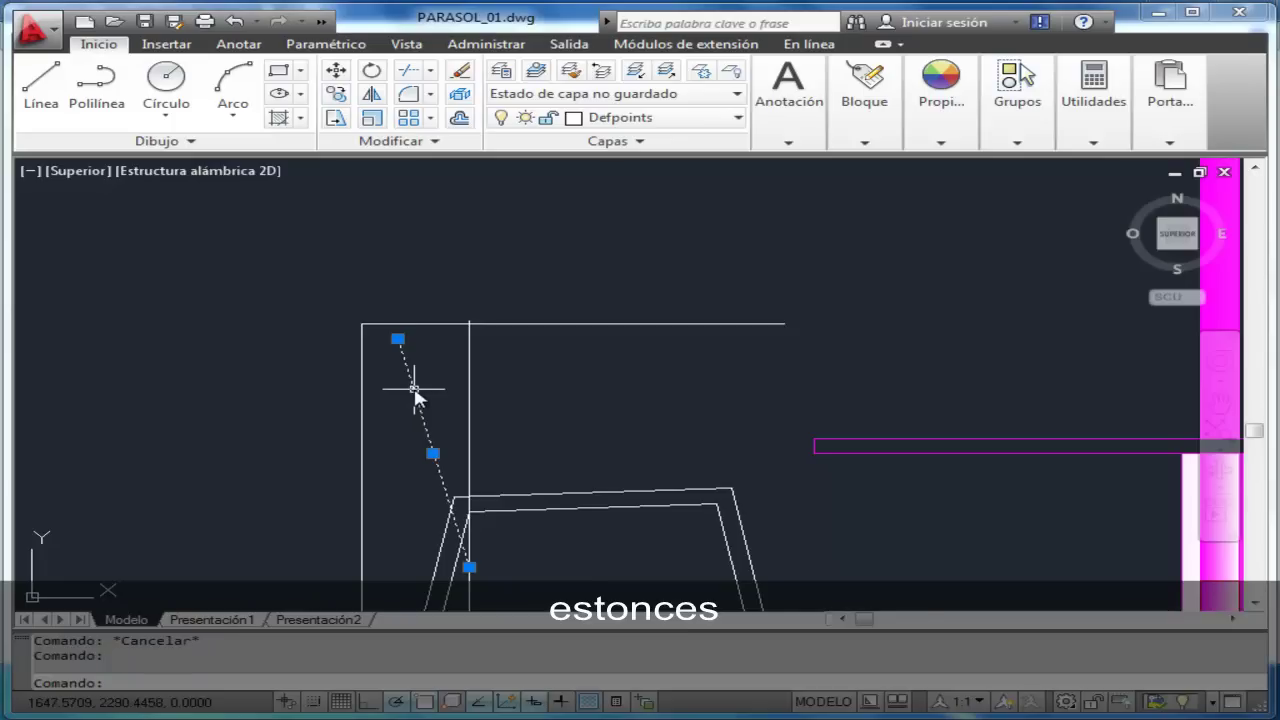
left_click(398, 340)
left_click(397, 328)
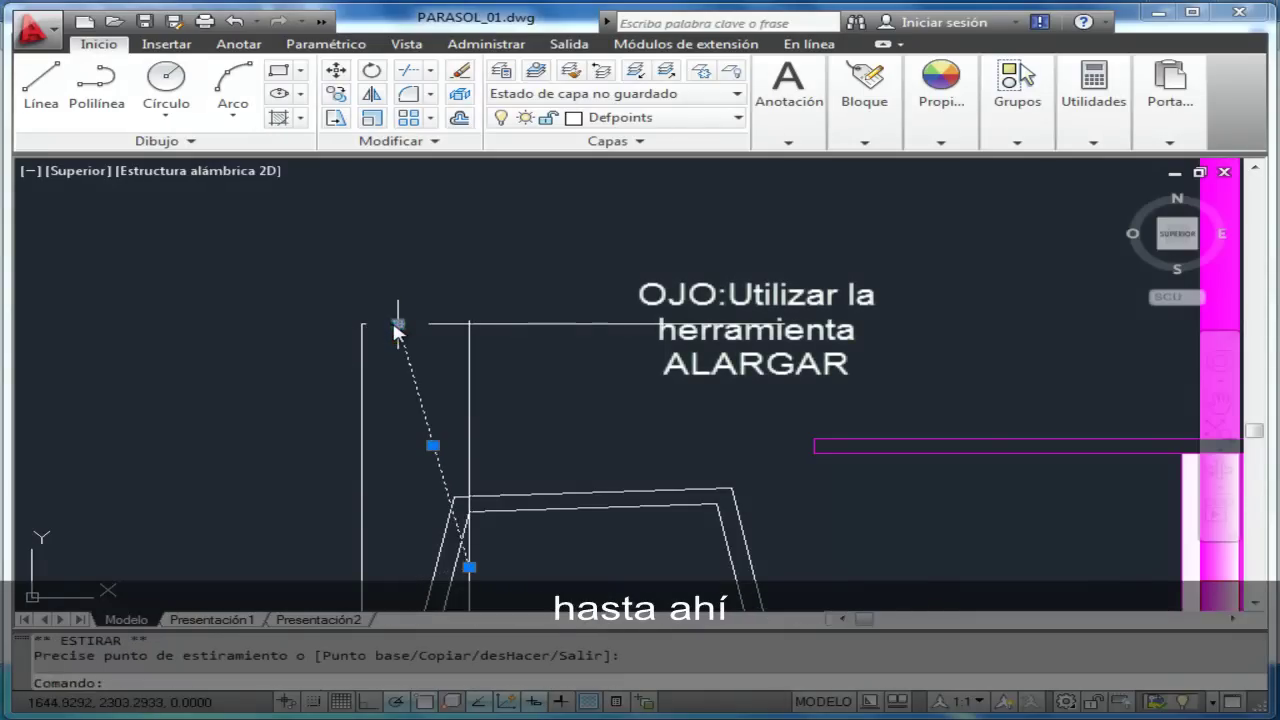
key("Escape")
key("Escape")
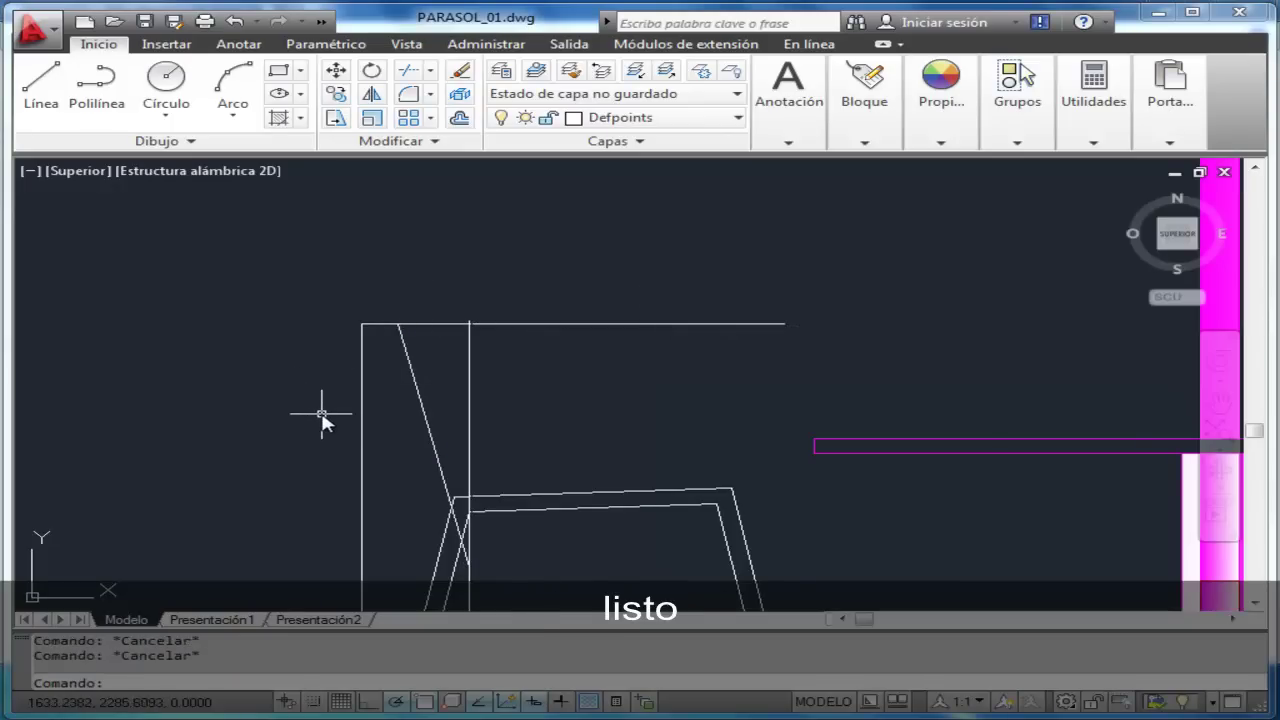
- Erase the vertical and horizontal helper lines around the backrest
left_click(359, 420)
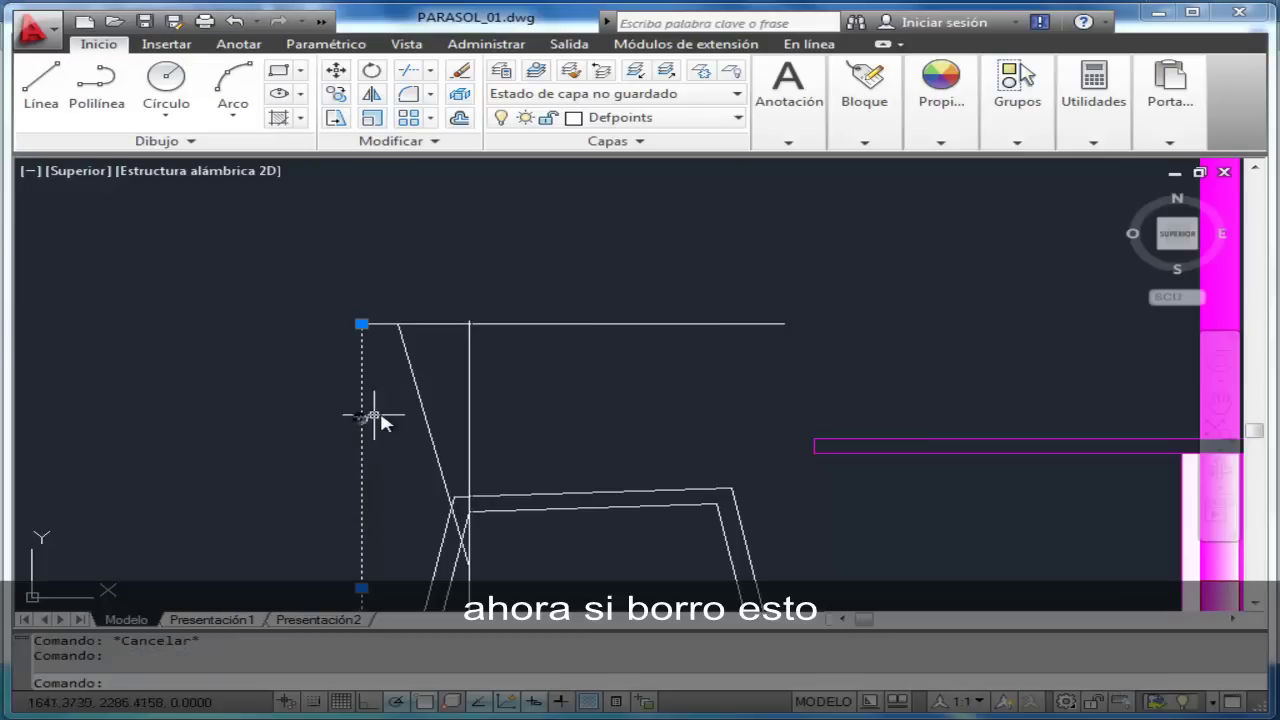
key("Delete")
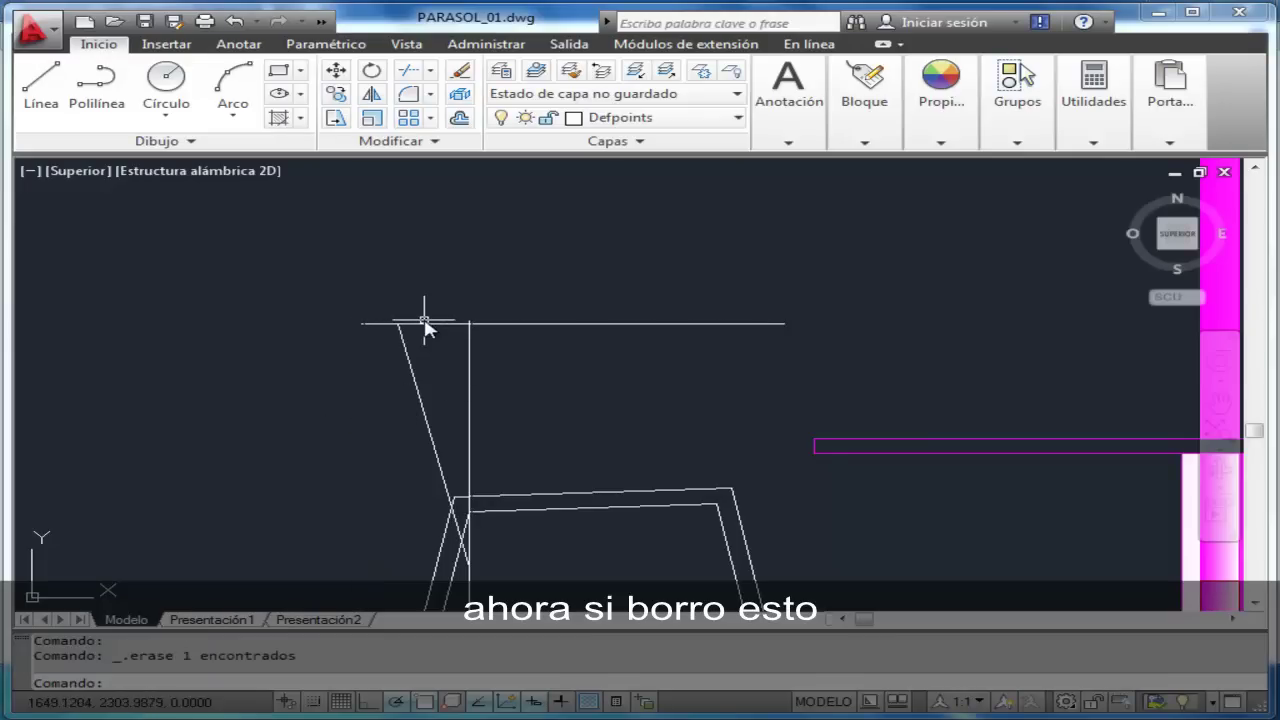
left_click(425, 323)
key("Delete")
left_click(468, 350)
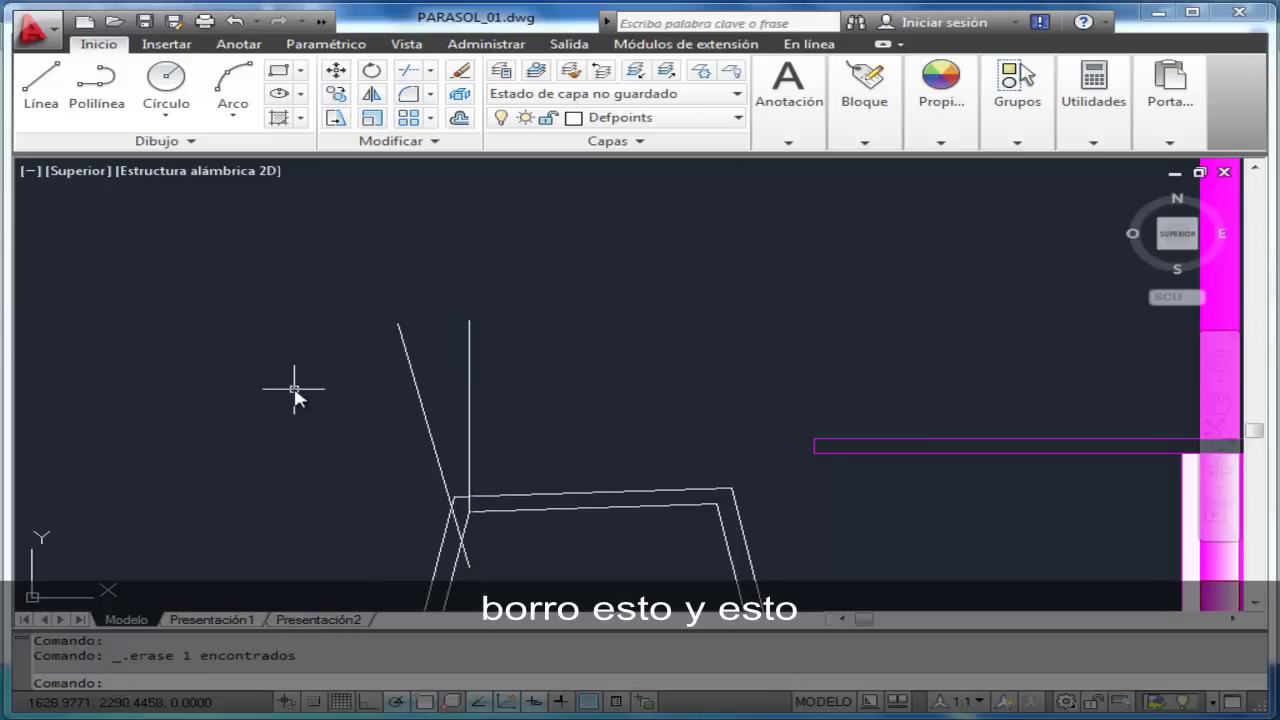
left_click(470, 382)
key("Delete")
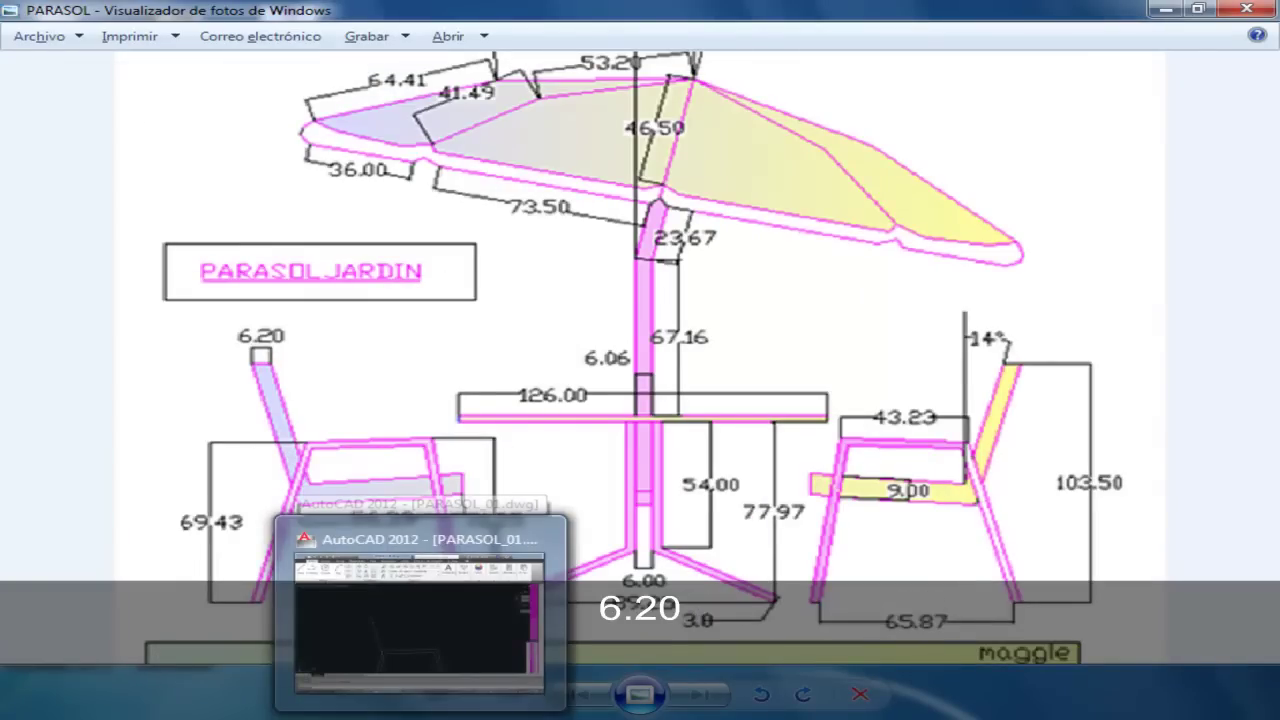
- Return to the AutoCAD chair drawing after reading the 6.20 backrest thickness
left_click(408, 600)
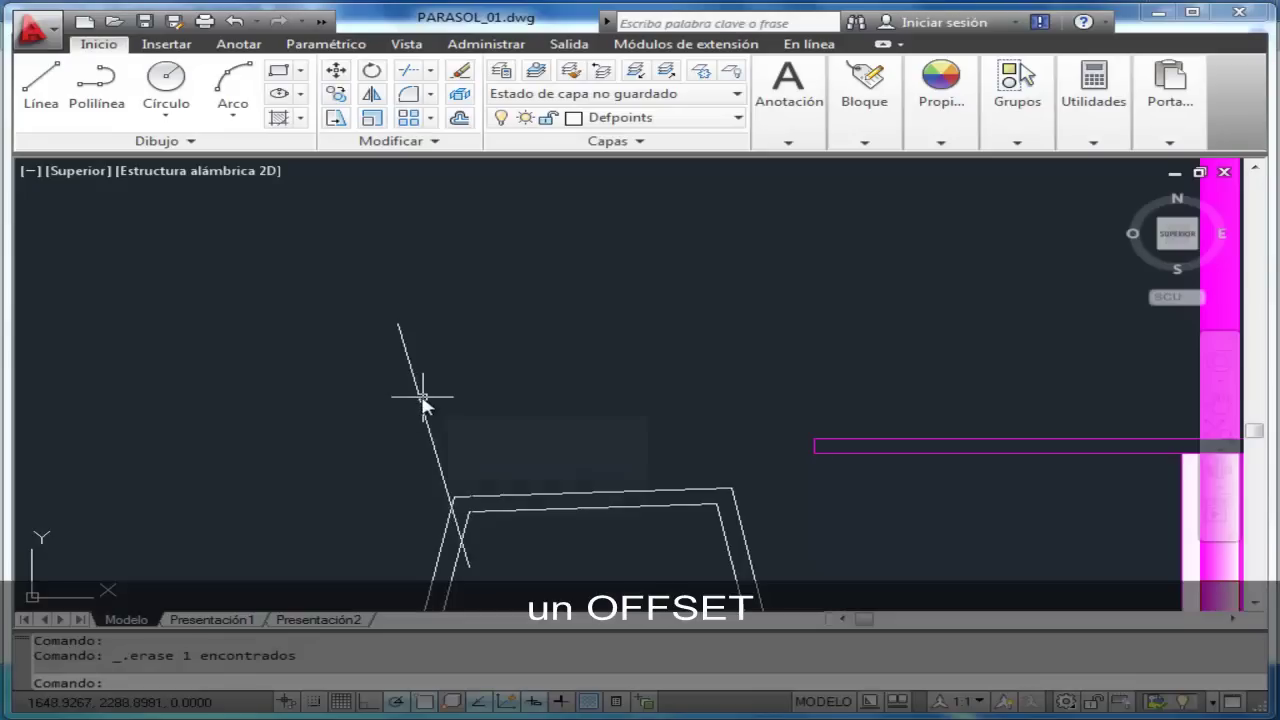
- Offset the slanted backrest line 6.2 units to its left
left_click(420, 400)
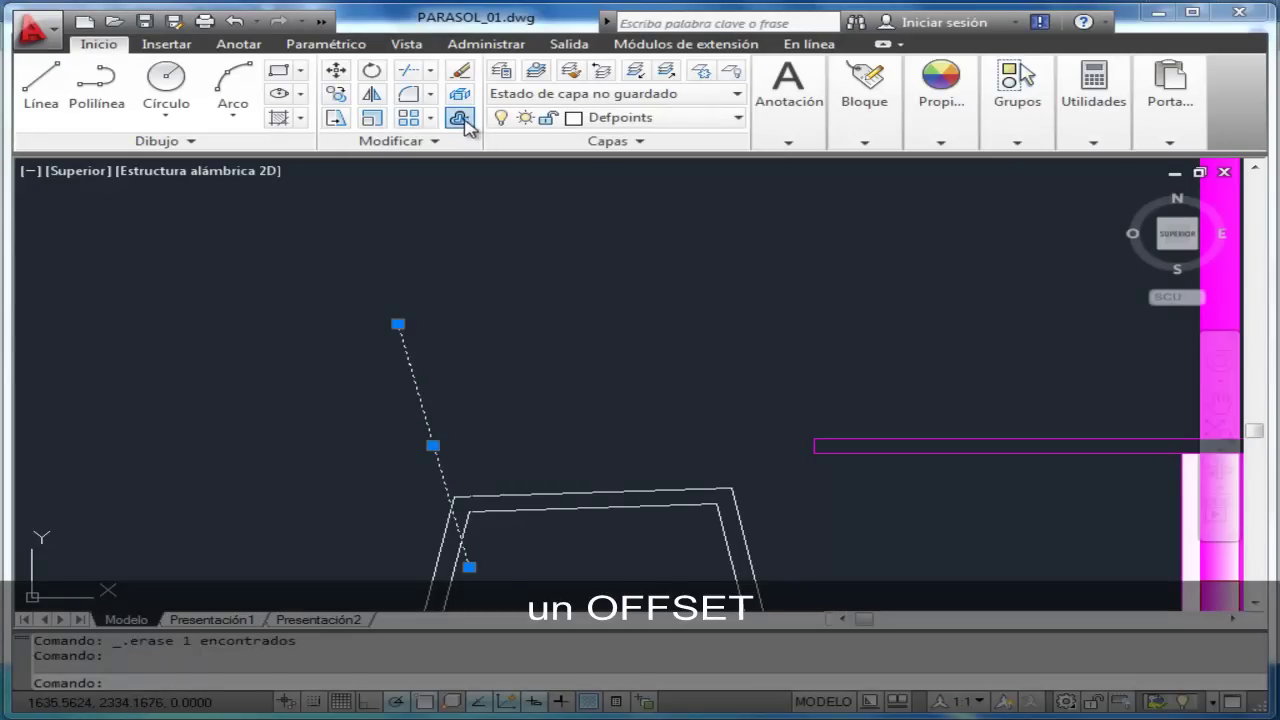
left_click(460, 119)
type("6.2")
key("Return")
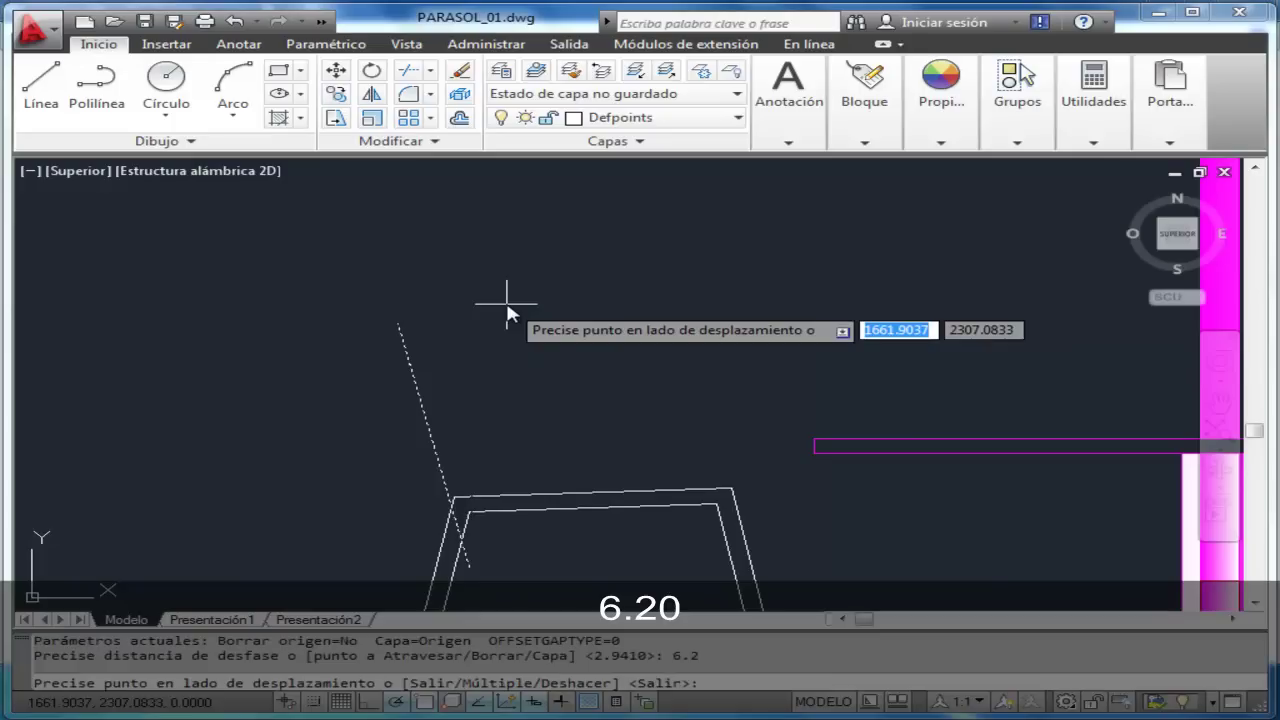
left_click(145, 350)
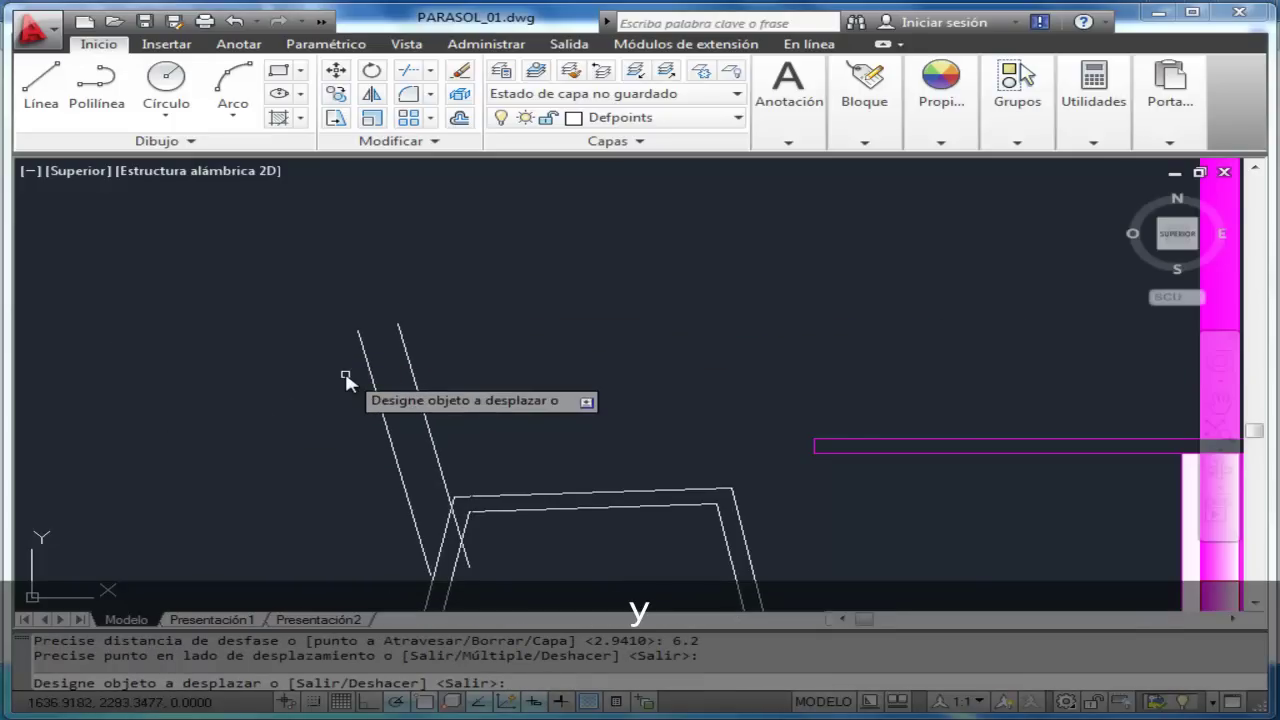
key("Escape")
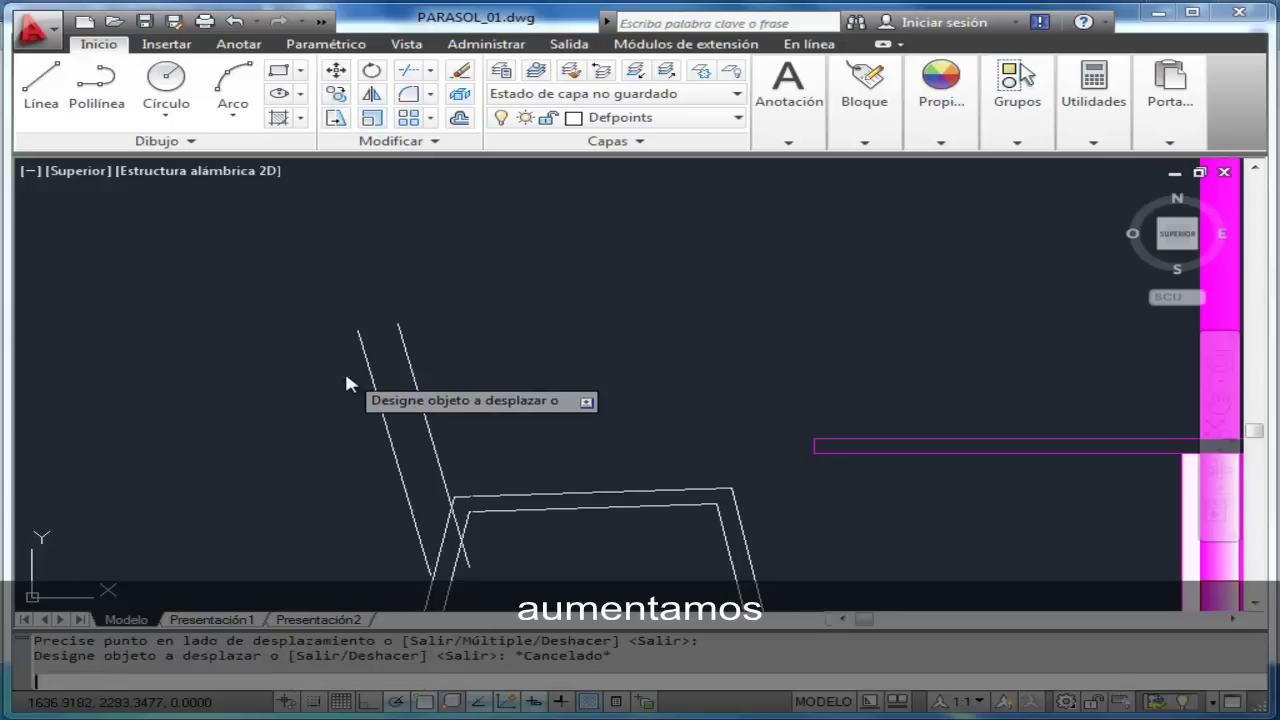
key("Escape")
key("Escape")
- Draw a short horizontal cap line leftward from the top endpoint of the backrest
left_click(41, 85)
left_click(341, 325)
left_click(285, 325)
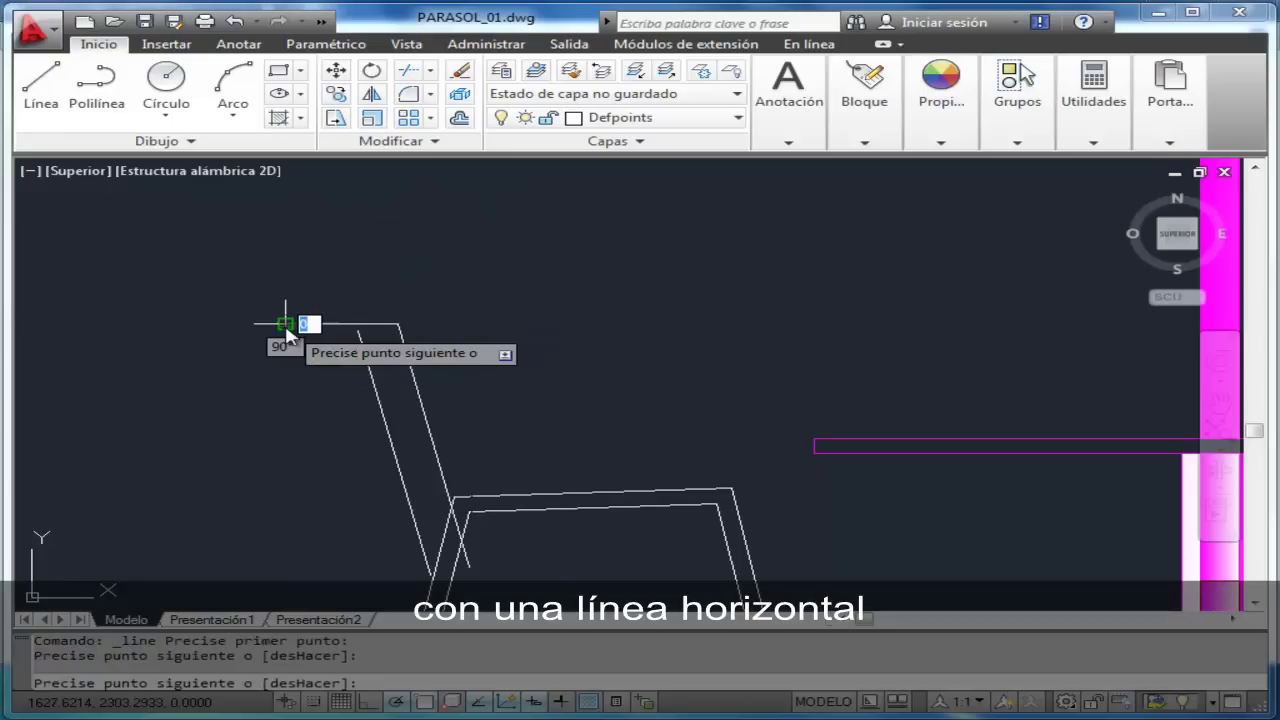
key("Escape")
key("Escape")
key("Escape")
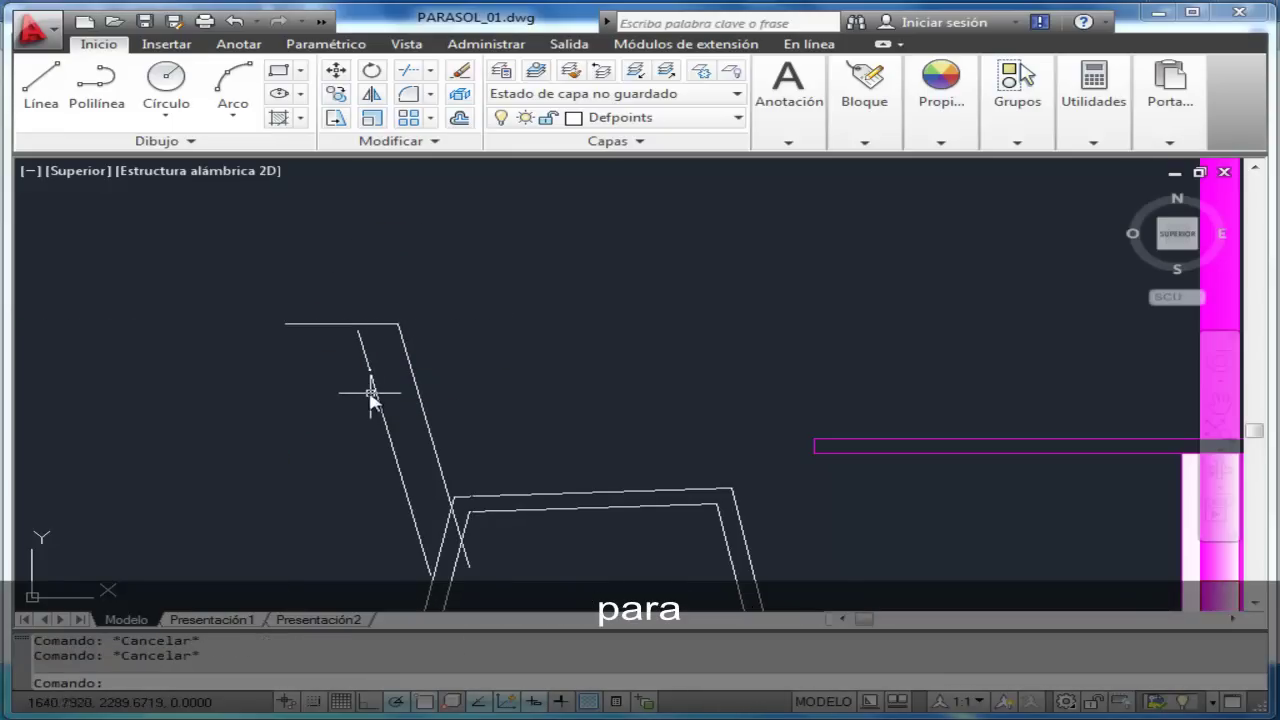
left_click(383, 399)
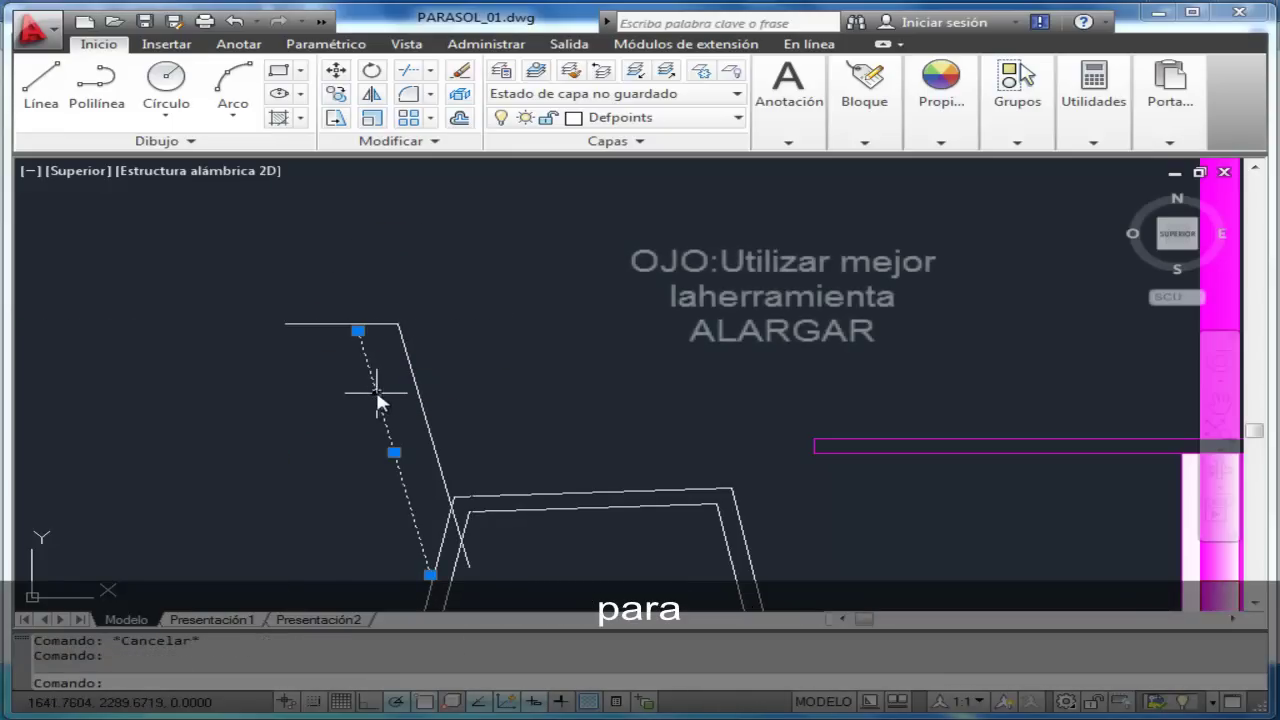
left_click(358, 328)
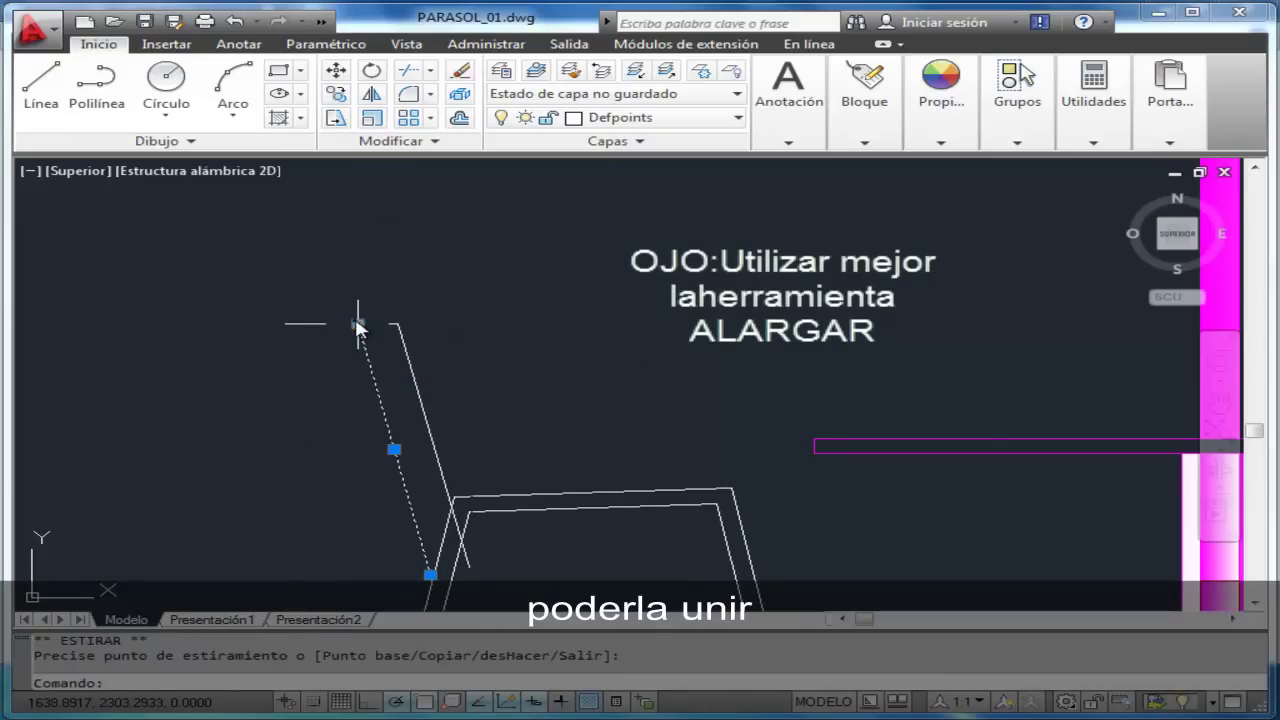
key("Escape")
key("Escape")
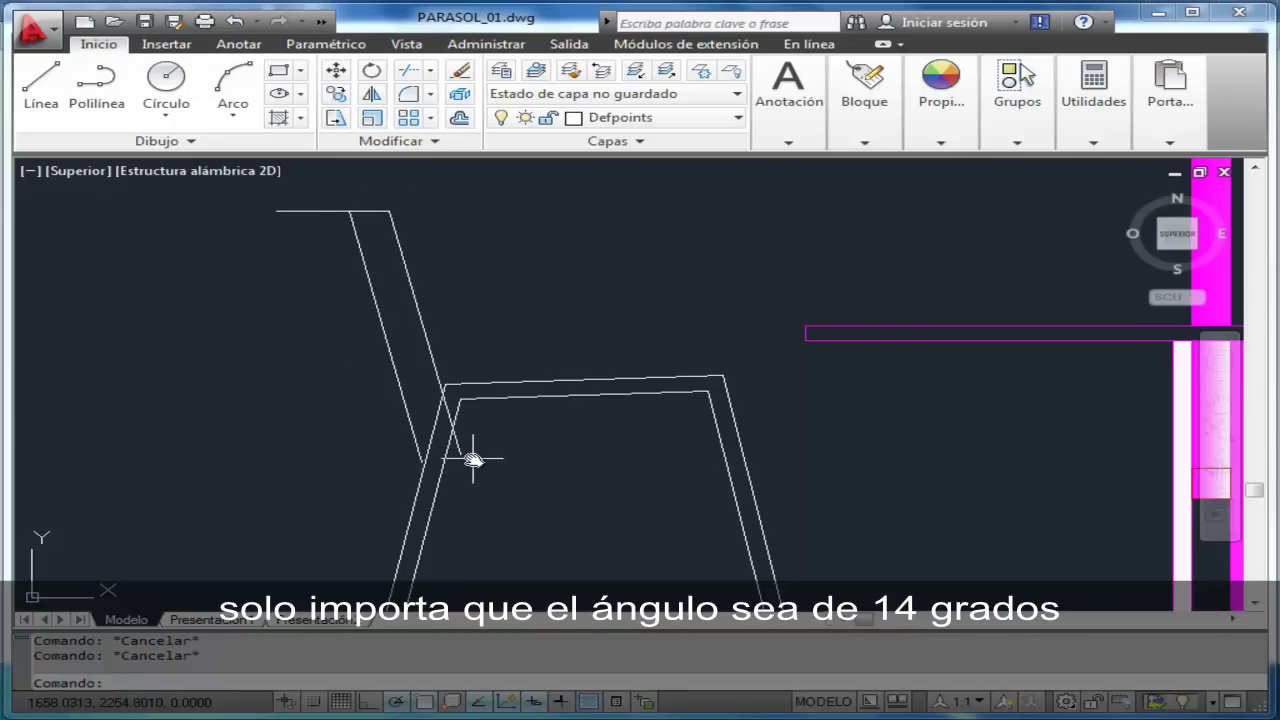
- Switch to the parasol reference image to read the 56.39 seat dimension
key("alt+Tab")
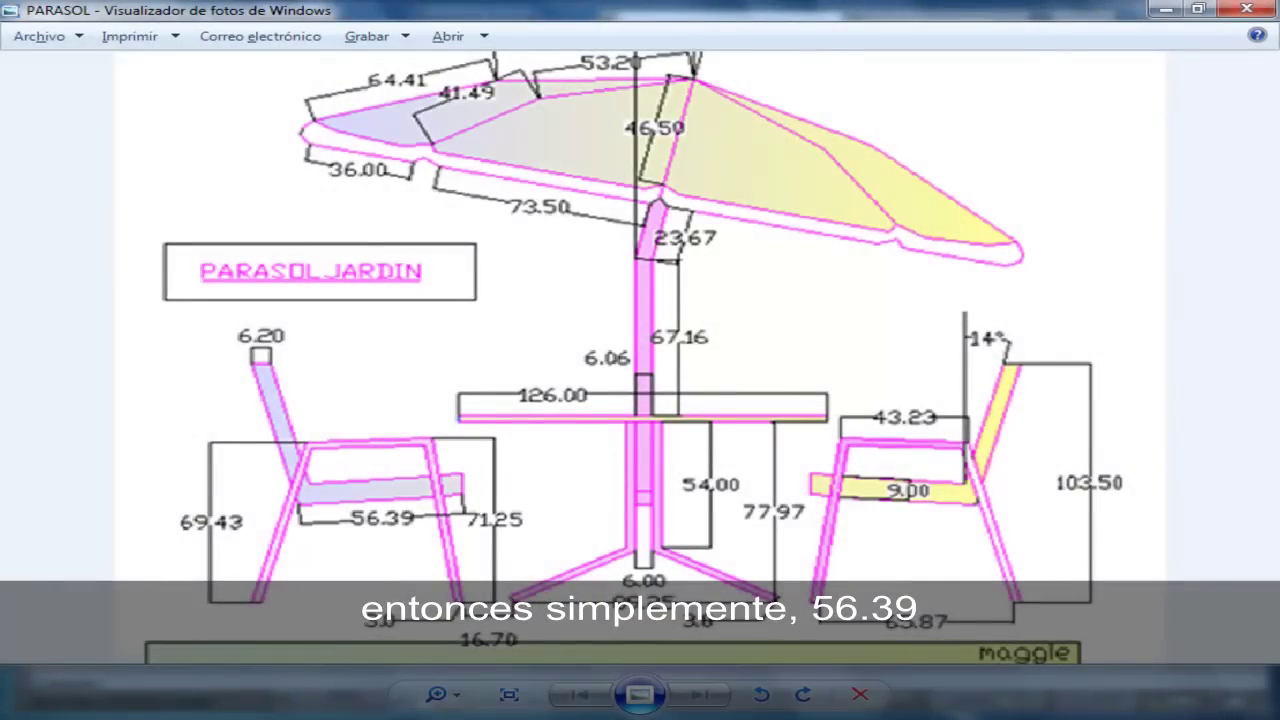
- Stretch the inner slanted back line's lower end down past the seat frame corner
left_click(280, 558)
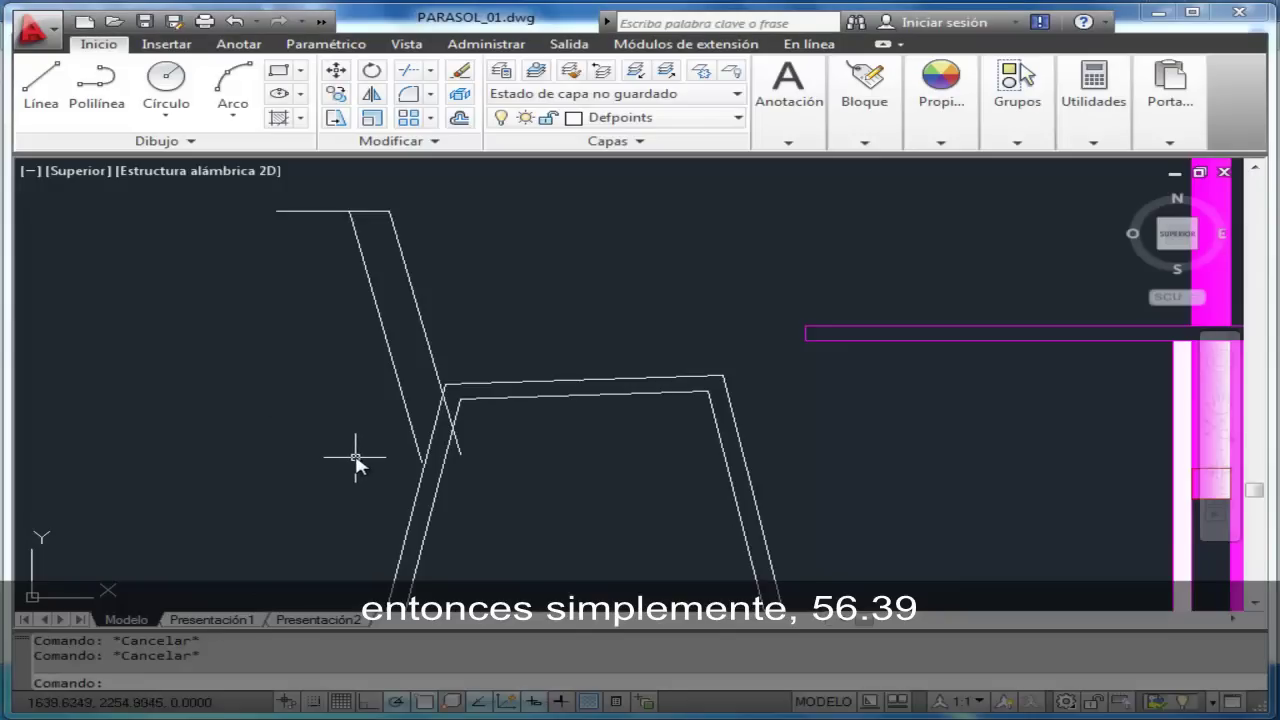
left_click(420, 432)
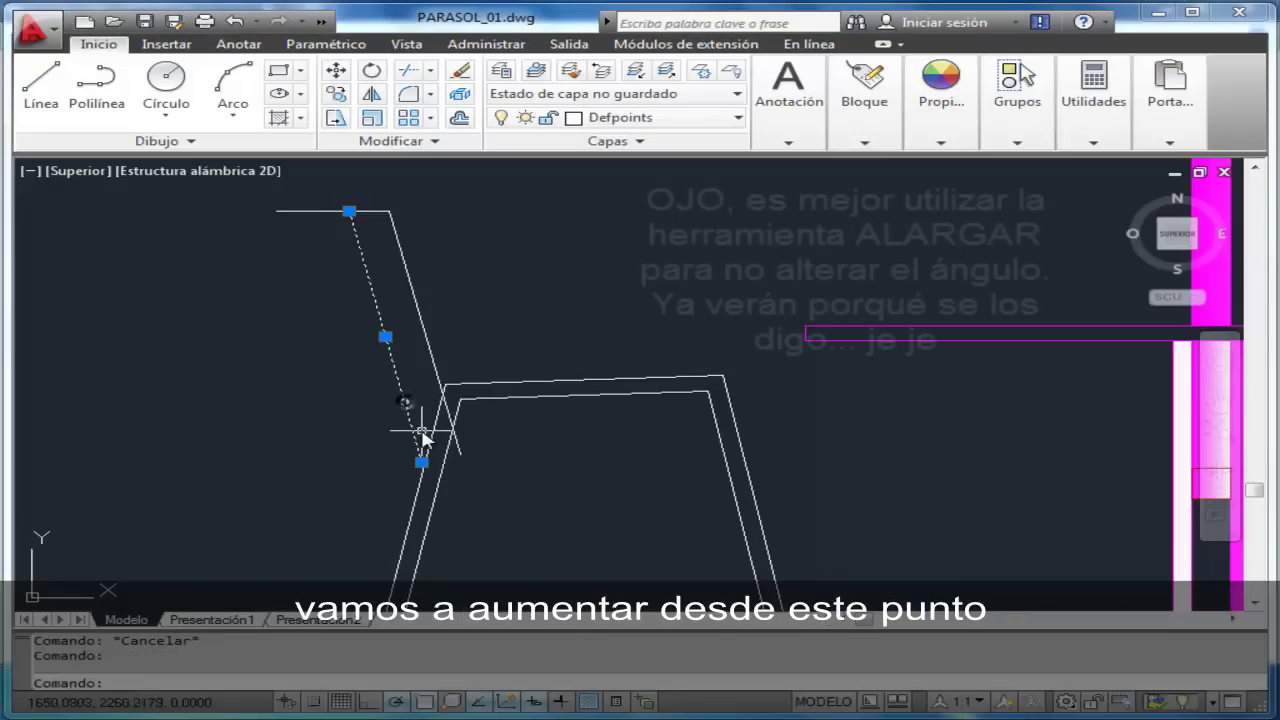
left_click(421, 462)
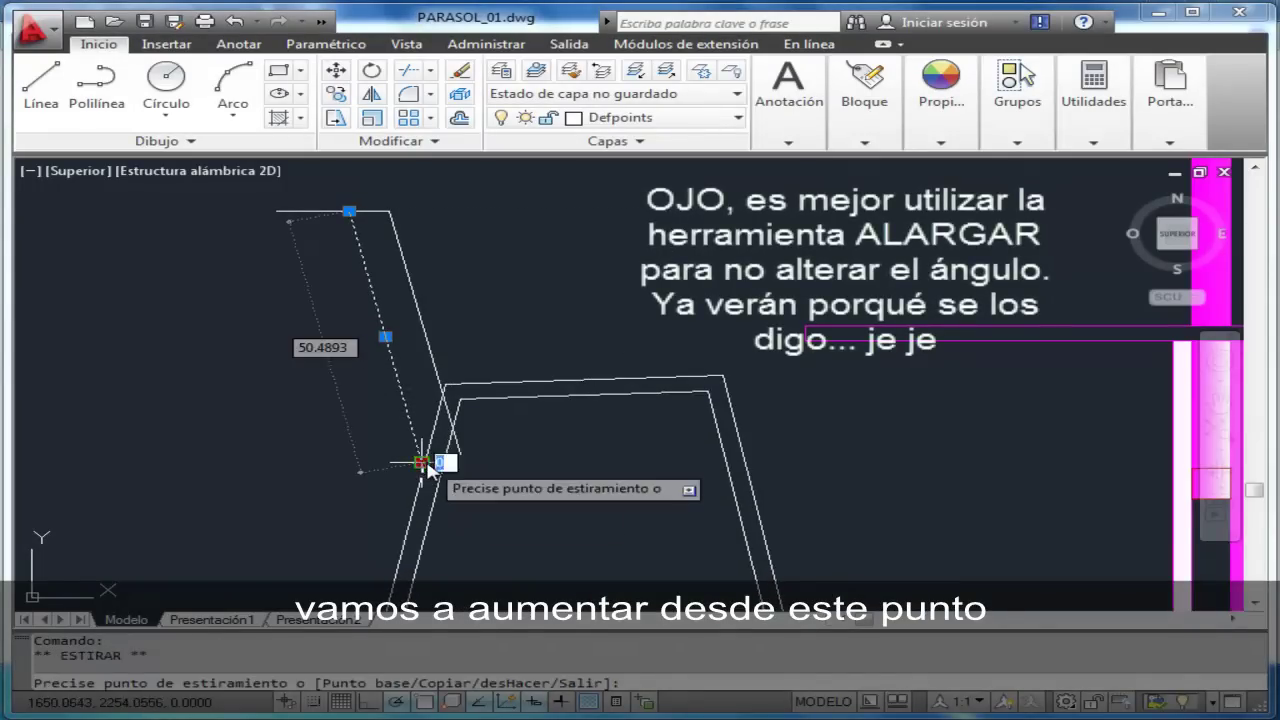
left_click(446, 539)
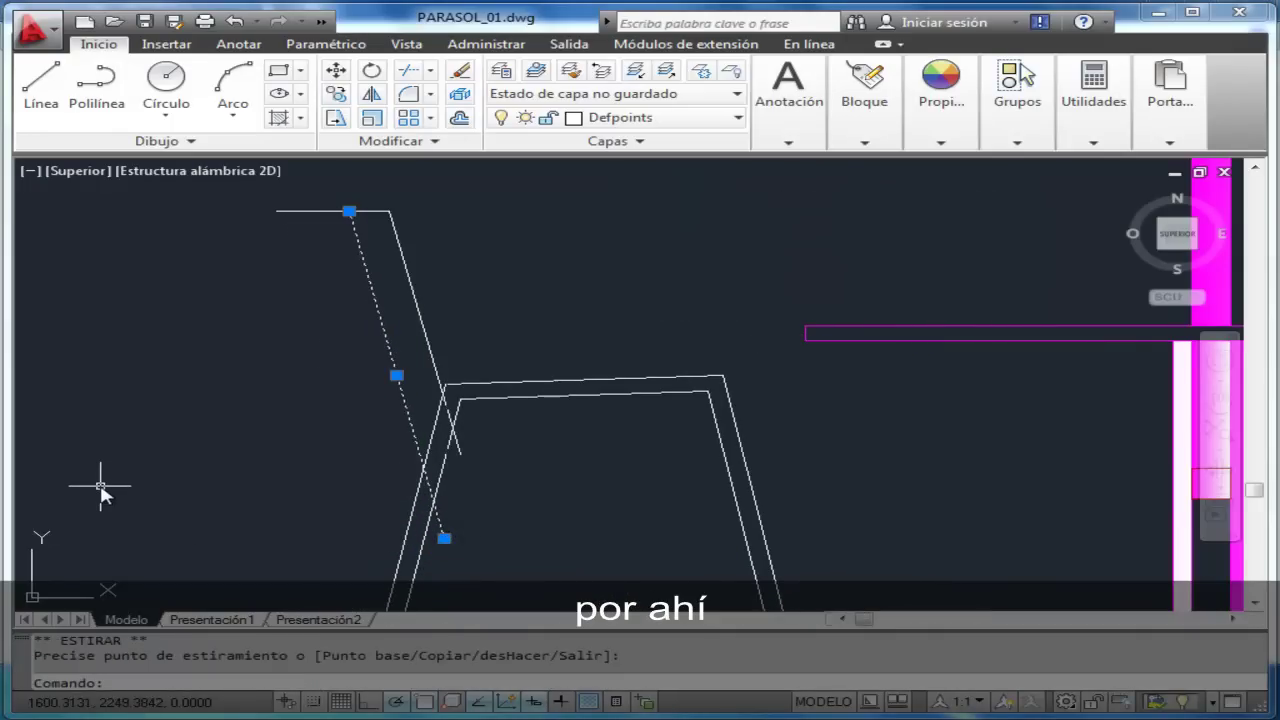
key("Escape")
key("Escape")
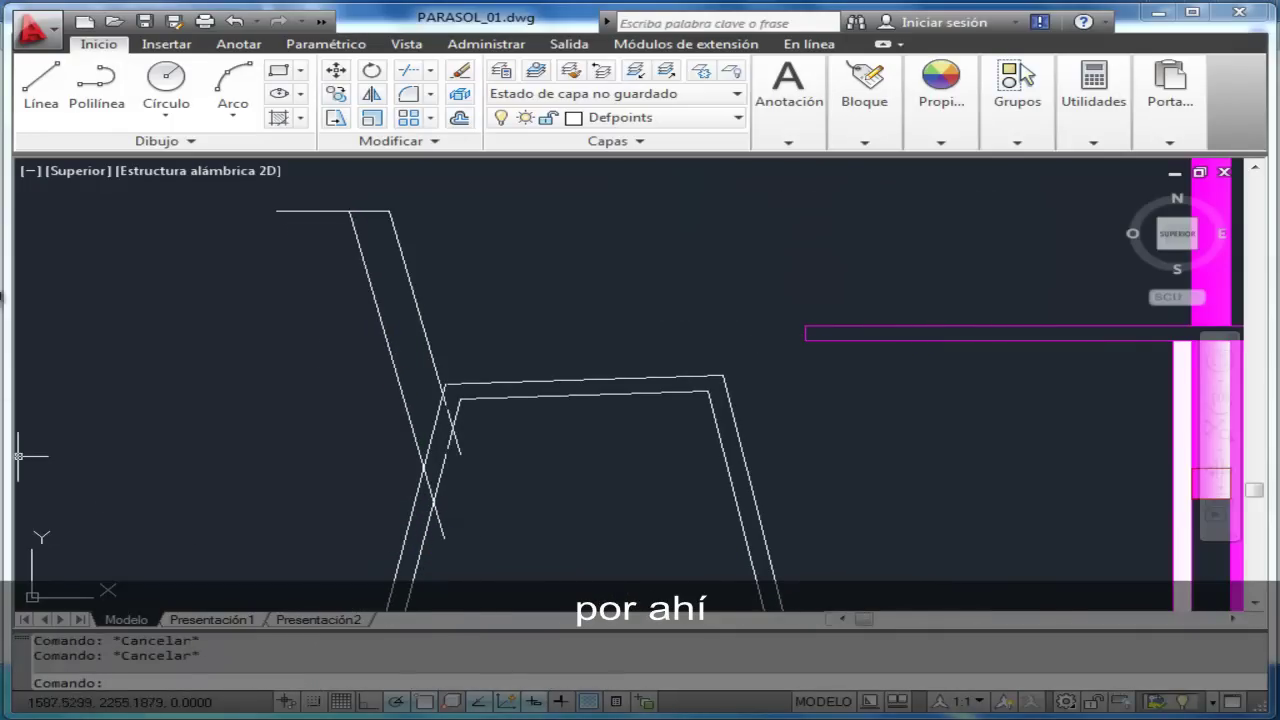
- Draw a 56.39-long seat line from the lower end of the slanted back line
left_click(57, 108)
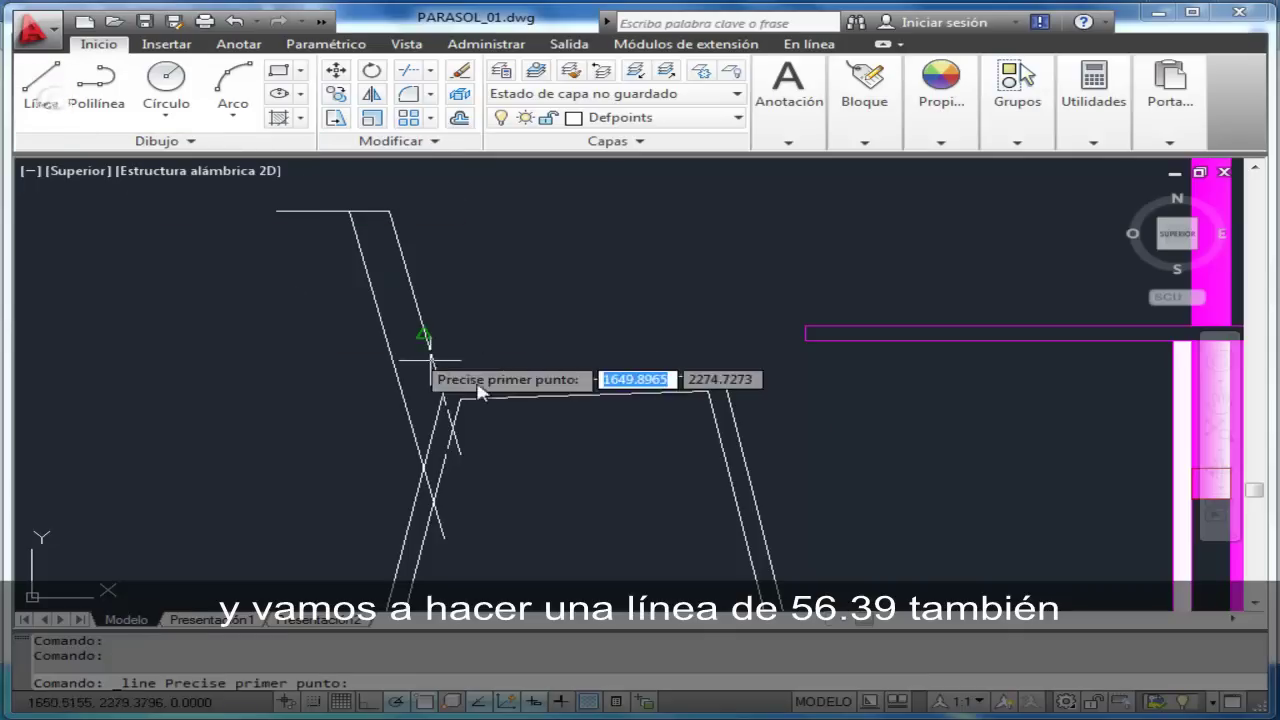
left_click(444, 540)
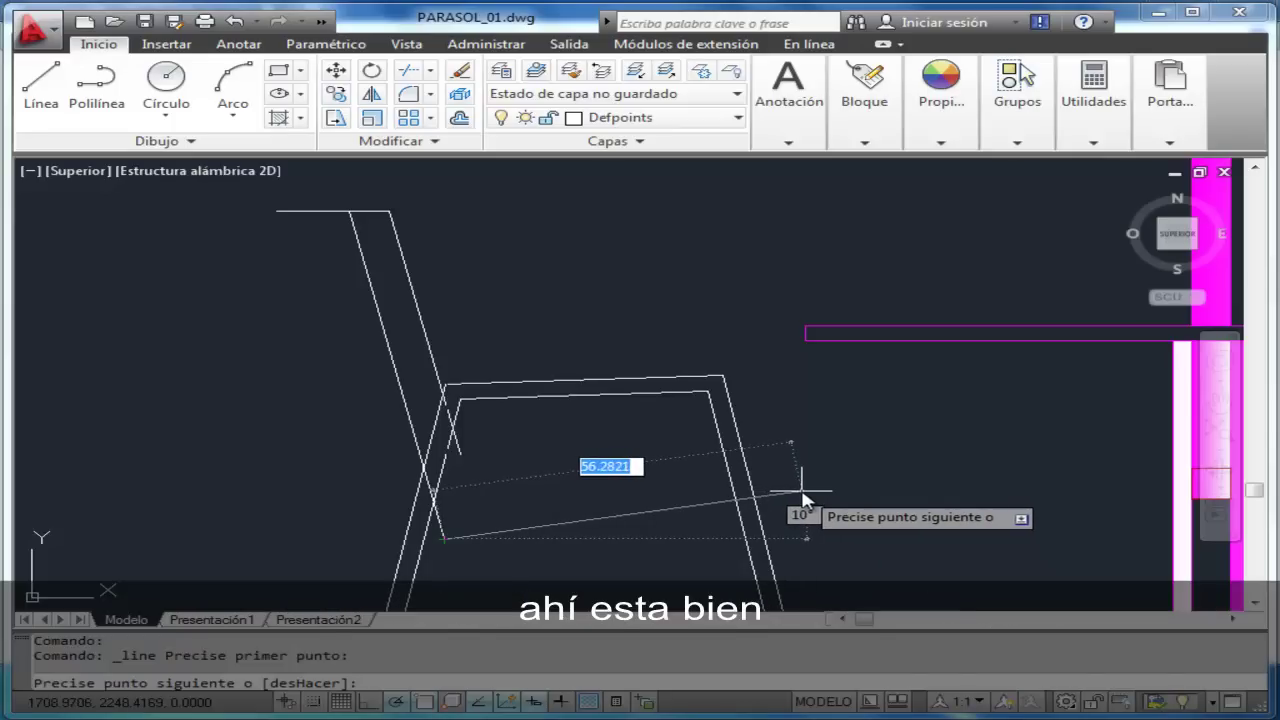
type("56.39")
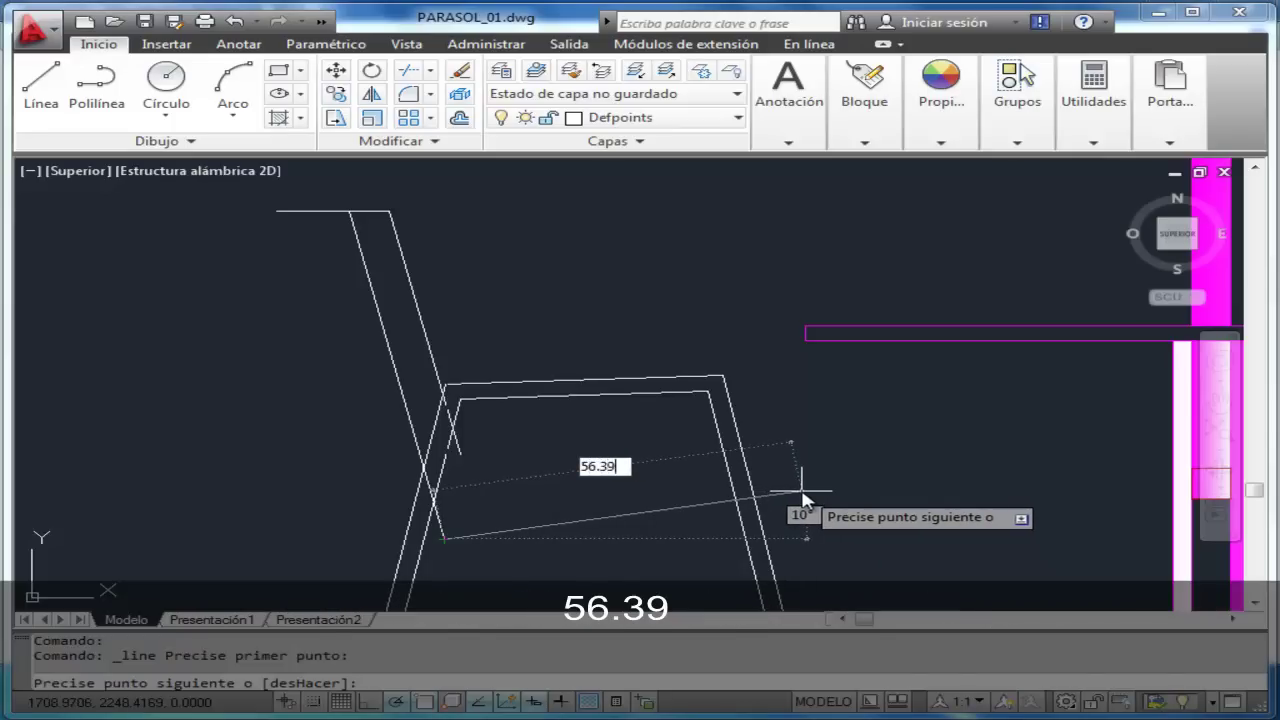
key("Return")
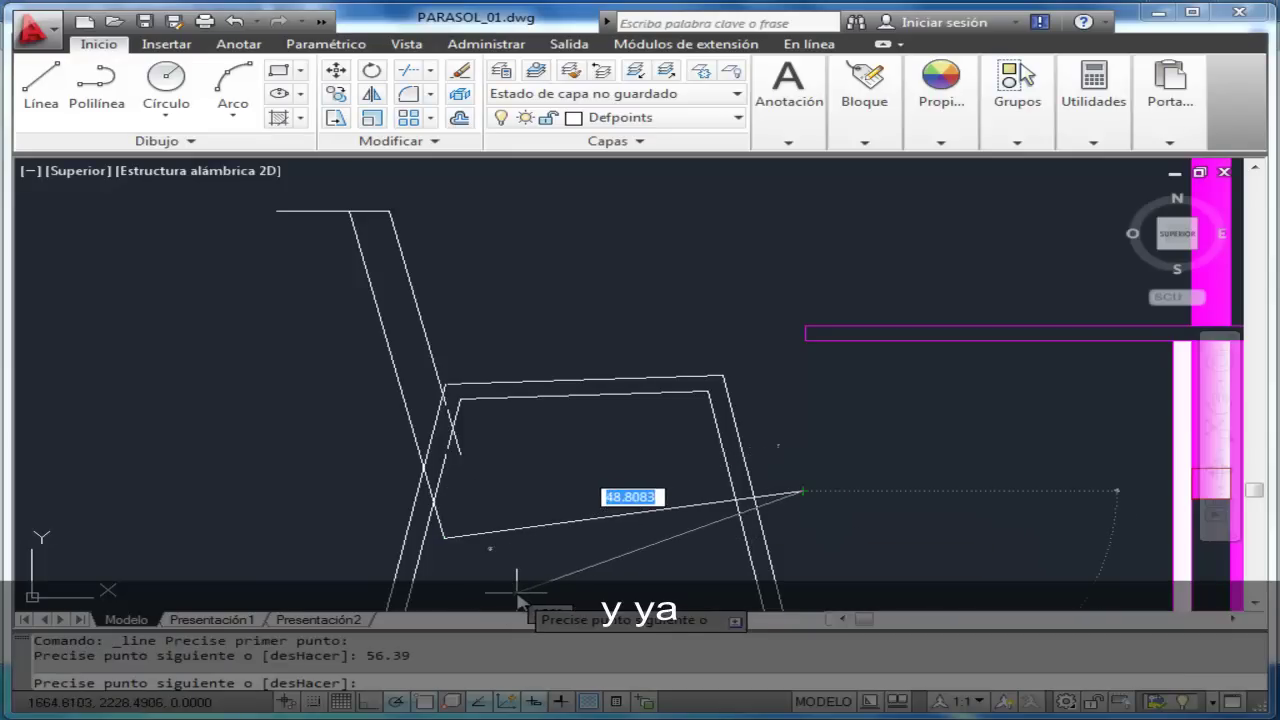
key("Escape")
key("Escape")
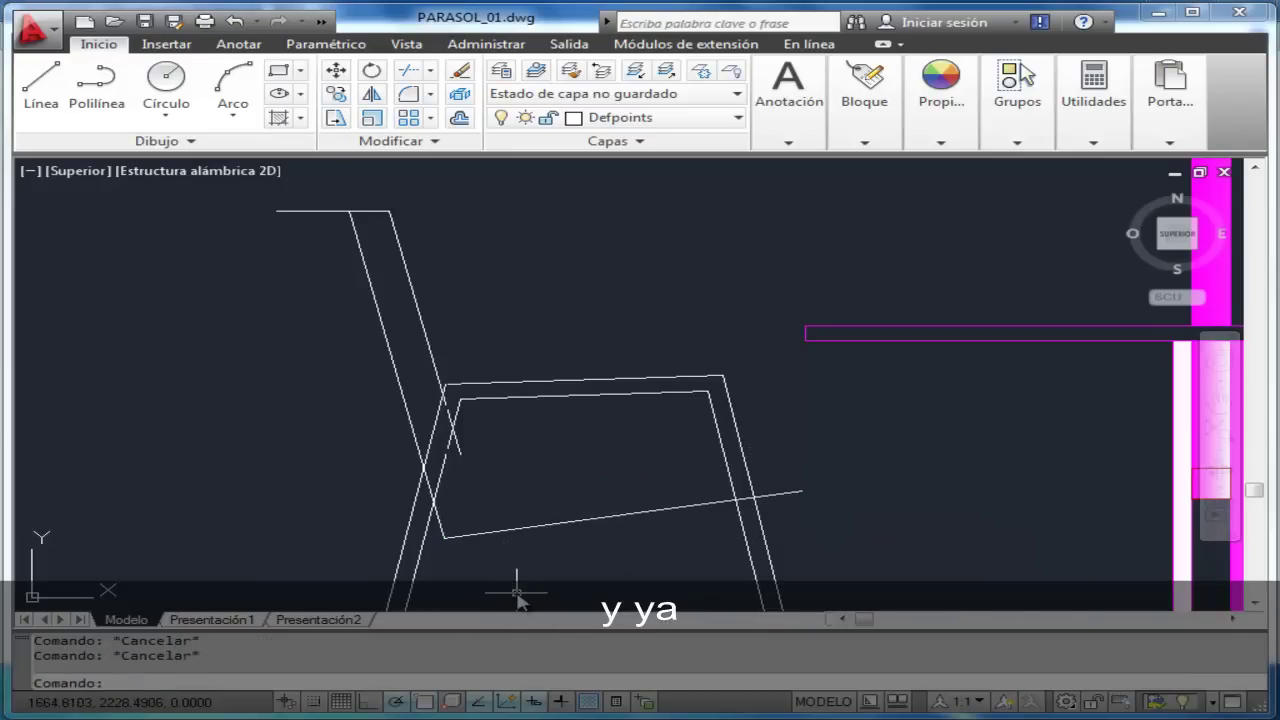
- Compare the seat length against the reference image, then select the new seat line
key("alt+Tab")
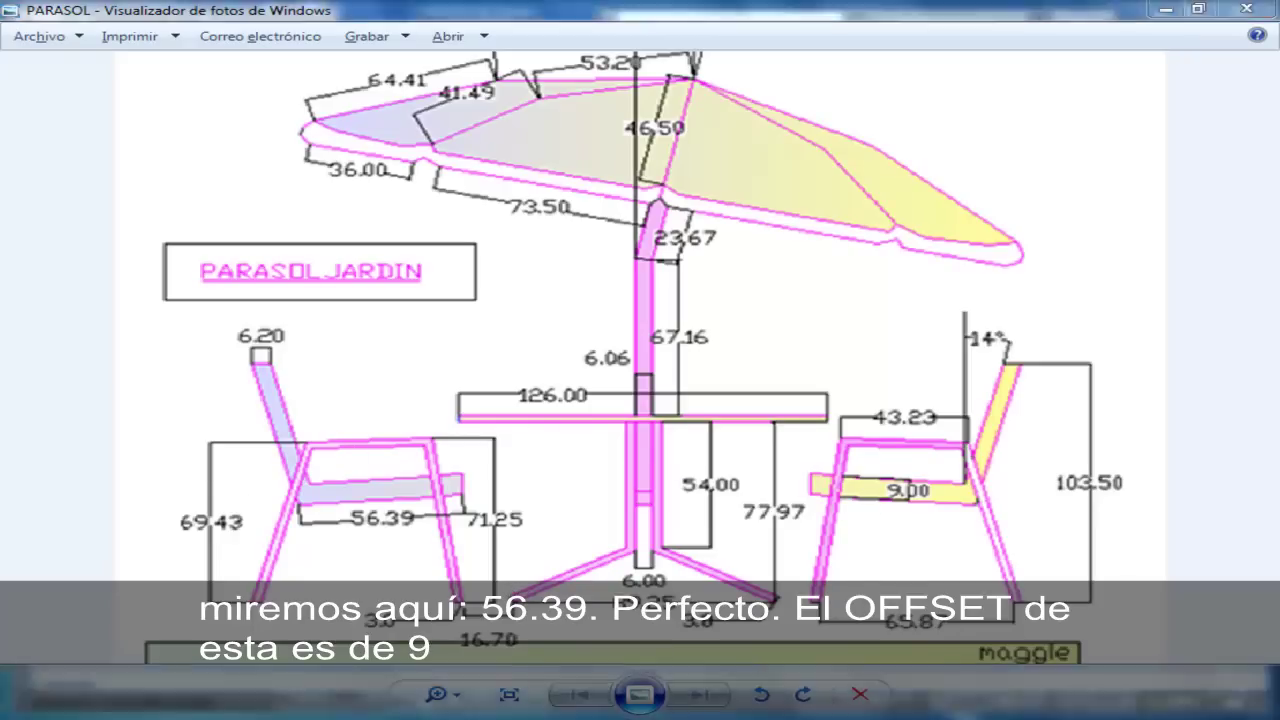
key("alt+Tab")
left_click(578, 527)
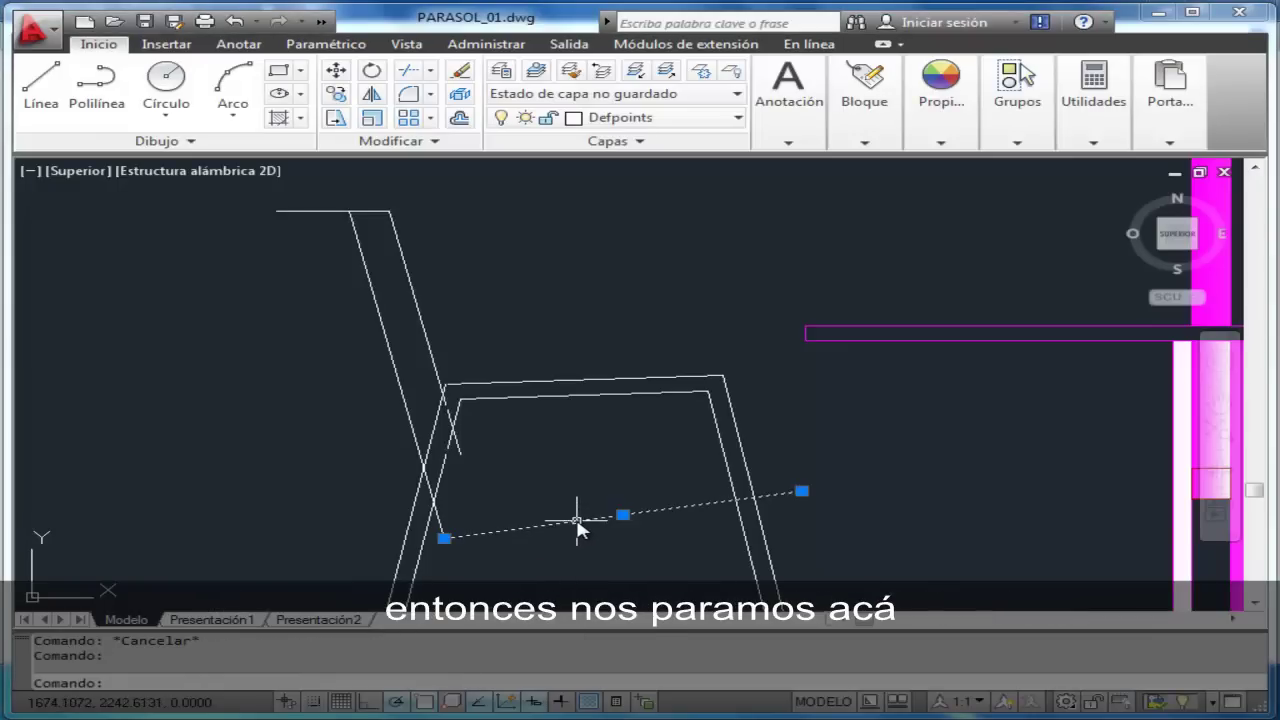
- Offset the seat line 9 units upward to create a parallel copy
left_click(460, 118)
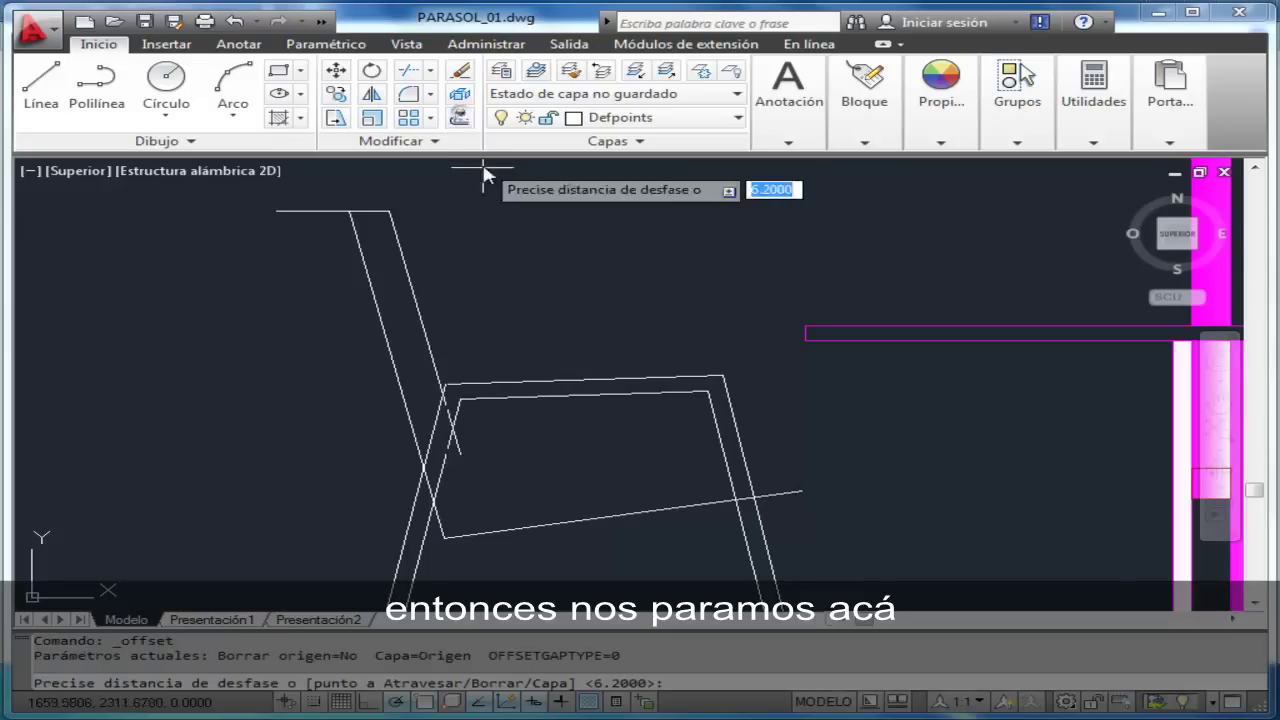
key("Return")
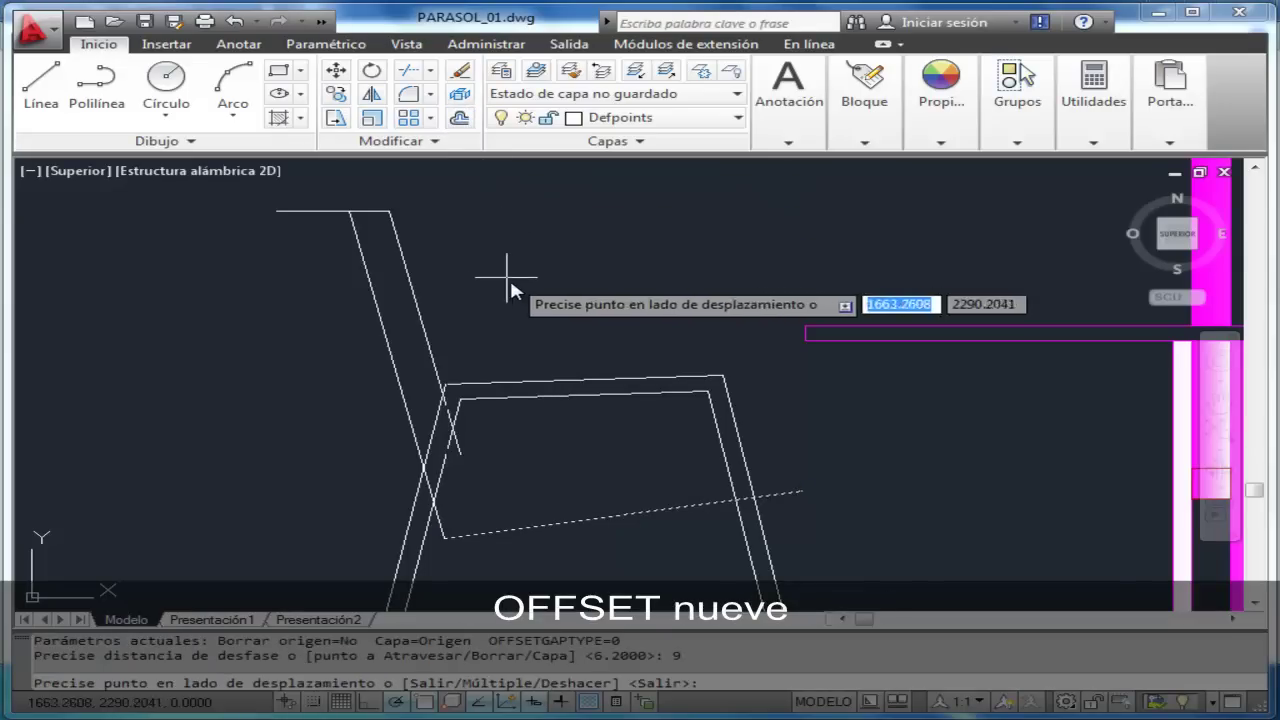
left_click(553, 433)
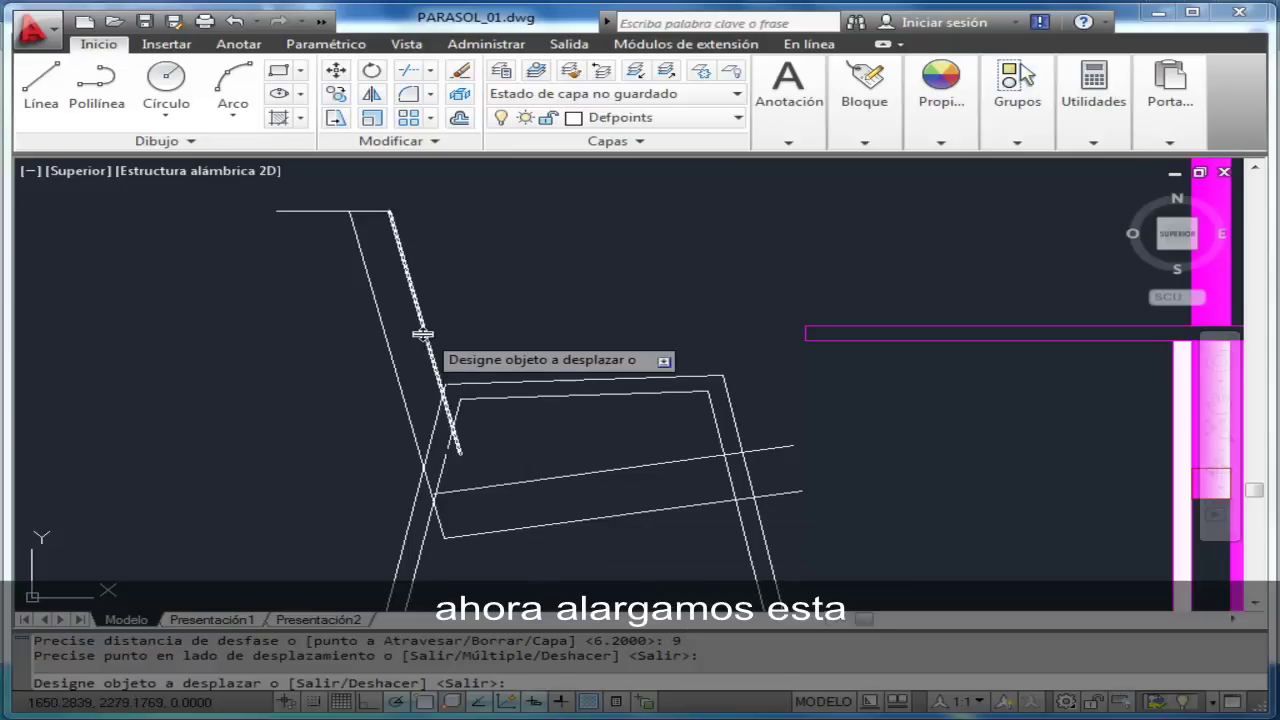
key("Escape")
key("Escape")
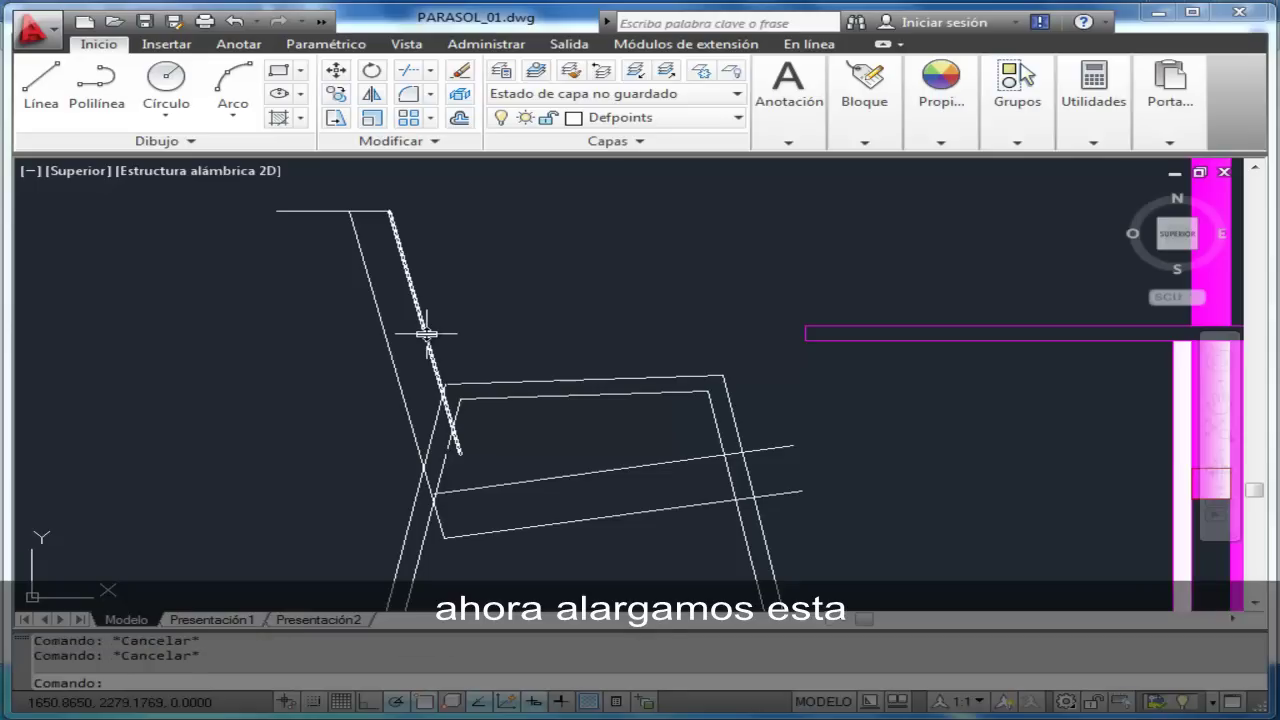
- Stretch the other back line's lower end down onto the new seat line
left_click(425, 333)
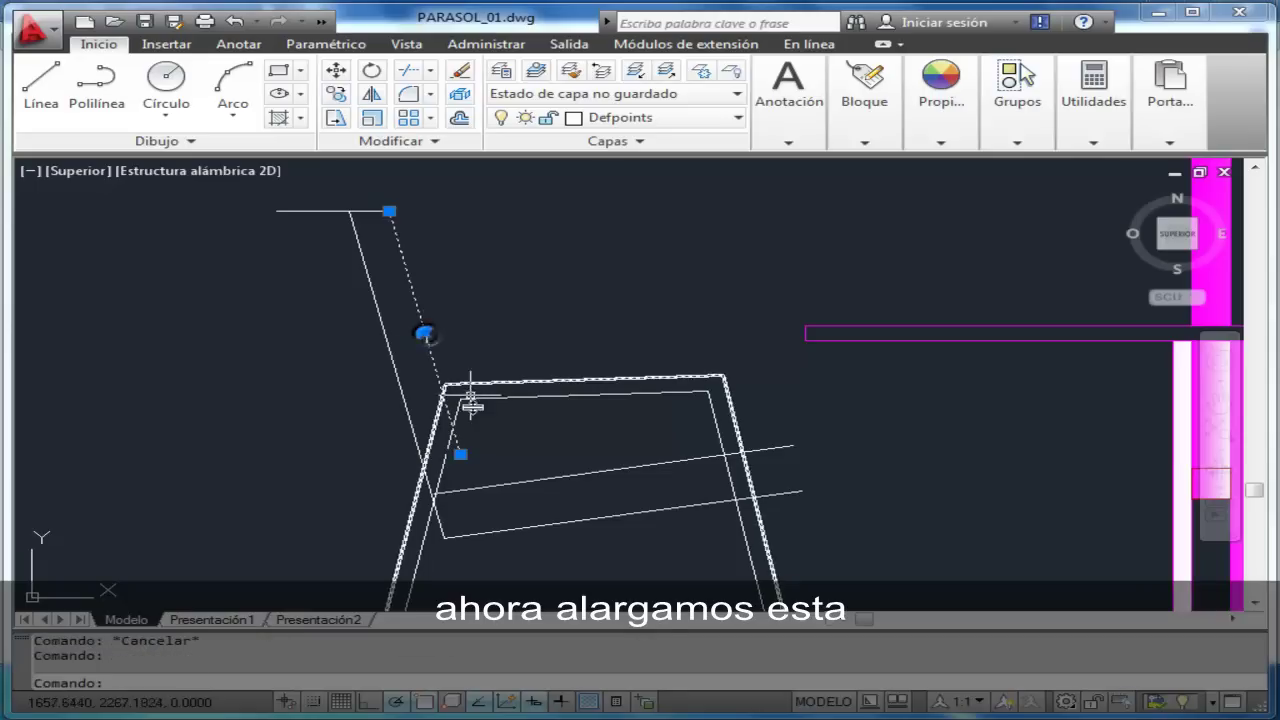
left_click(460, 455)
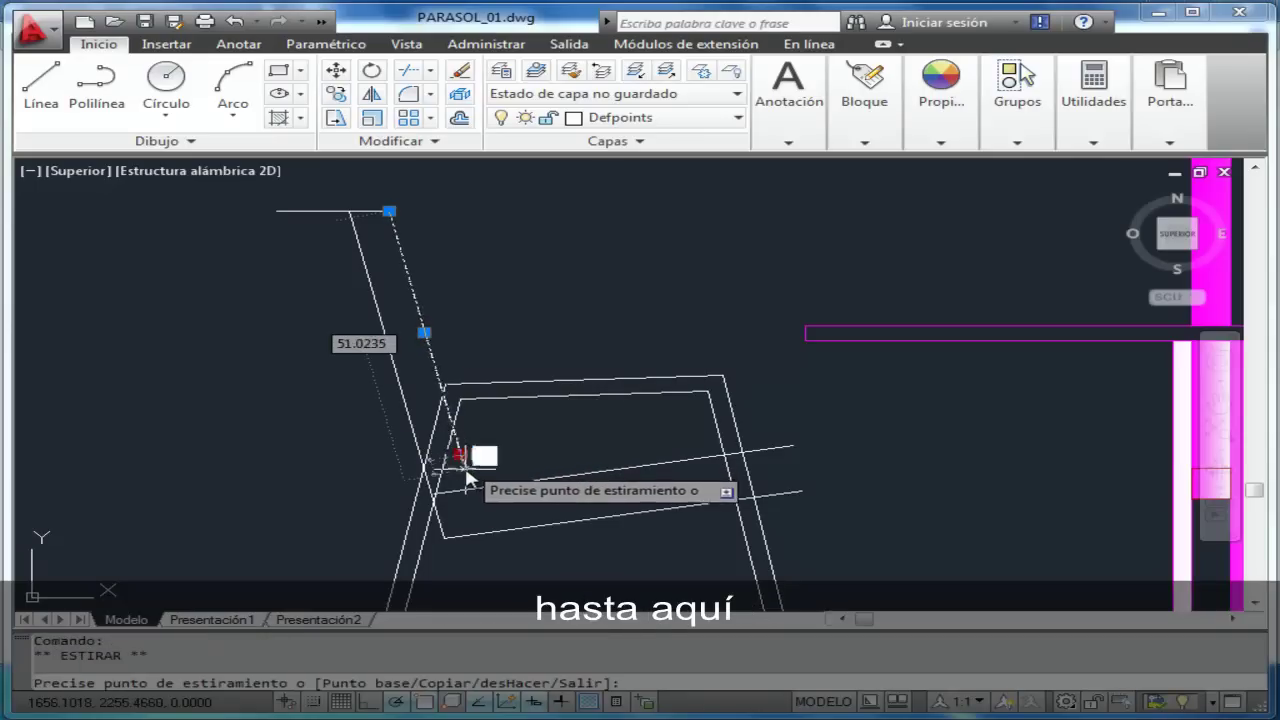
left_click(470, 488)
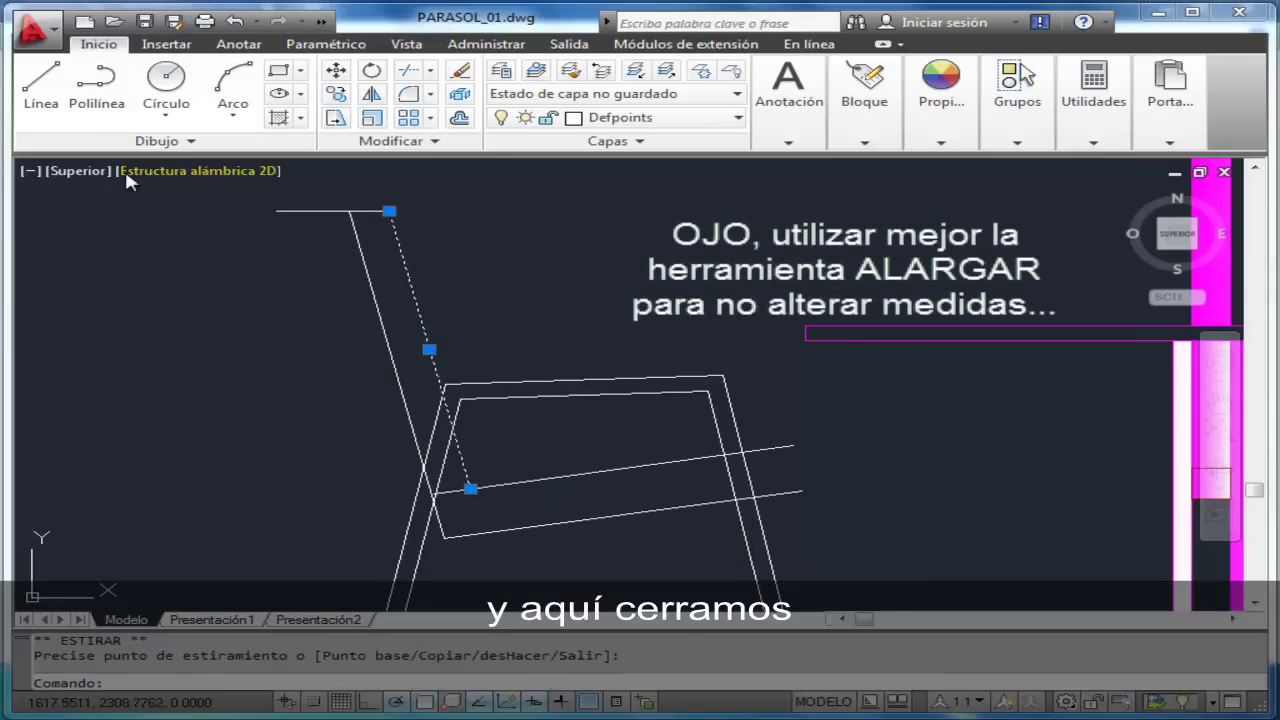
left_click(41, 85)
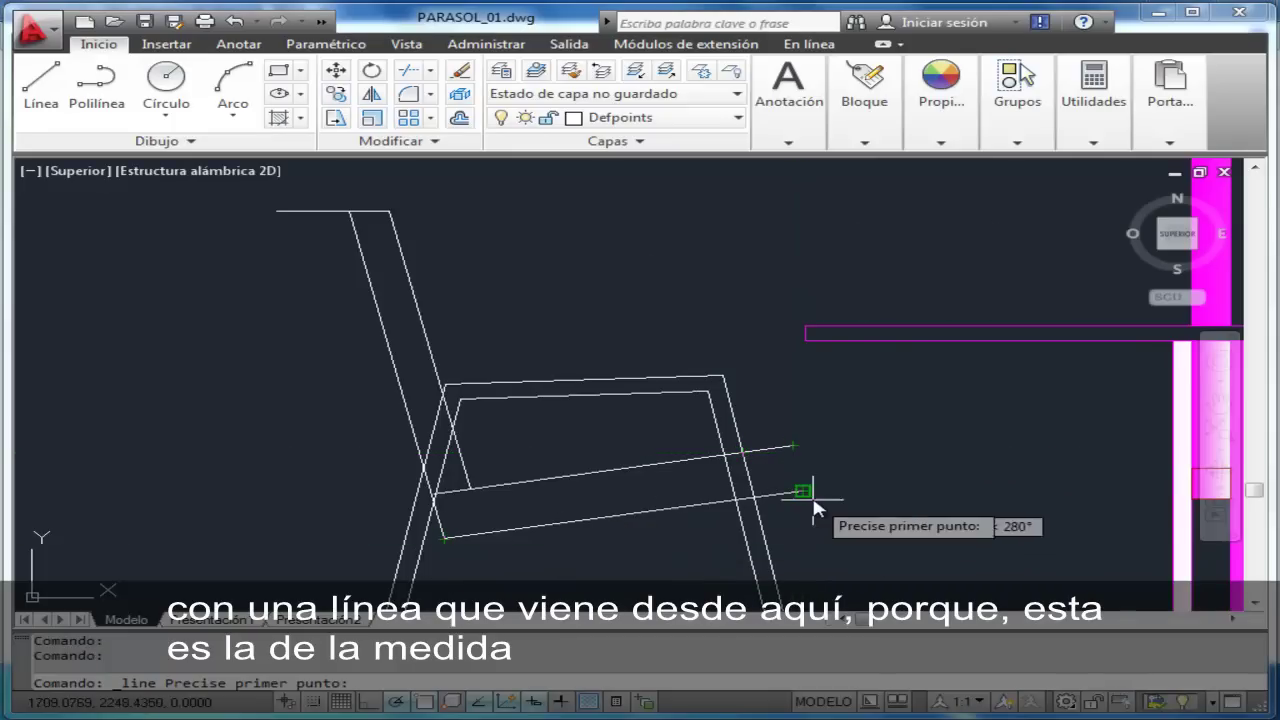
- Draw a vertical line up from the lower seat line's right end
left_click(803, 491)
left_click(803, 408)
key("Escape")
key("Escape")
key("Escape")
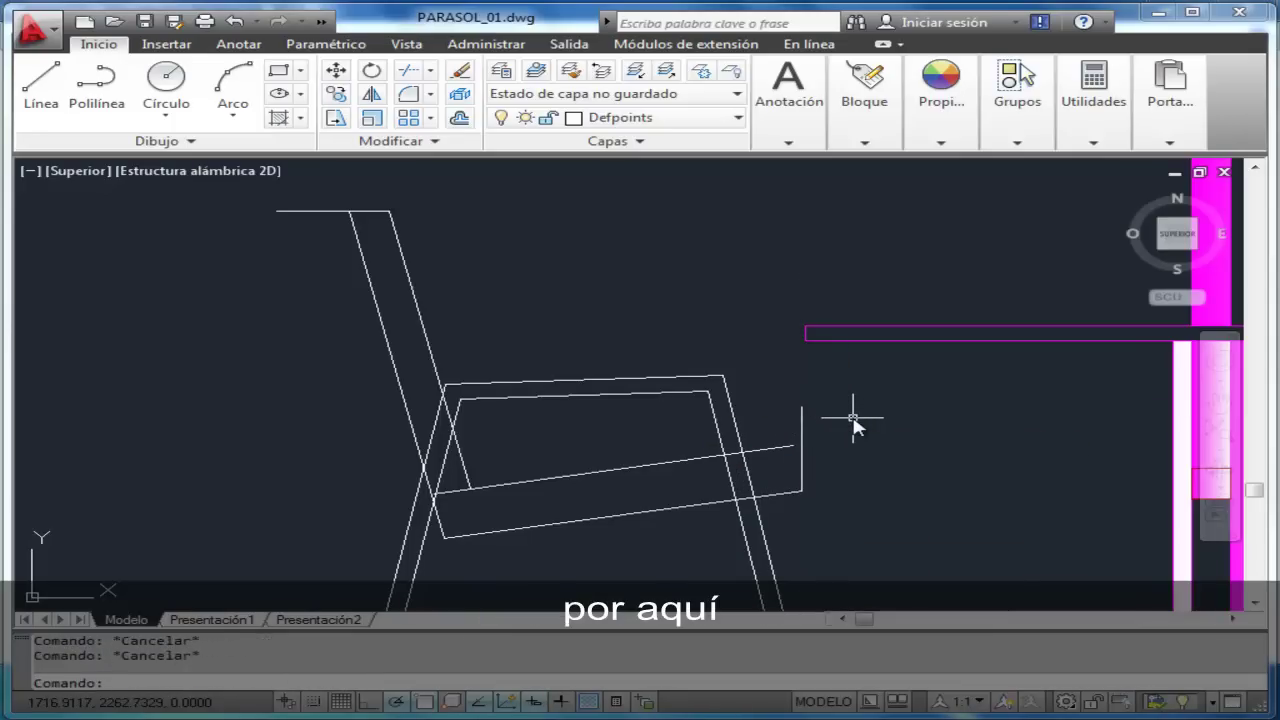
- Stretch the upper seat line's right end to meet the vertical line
left_click(764, 450)
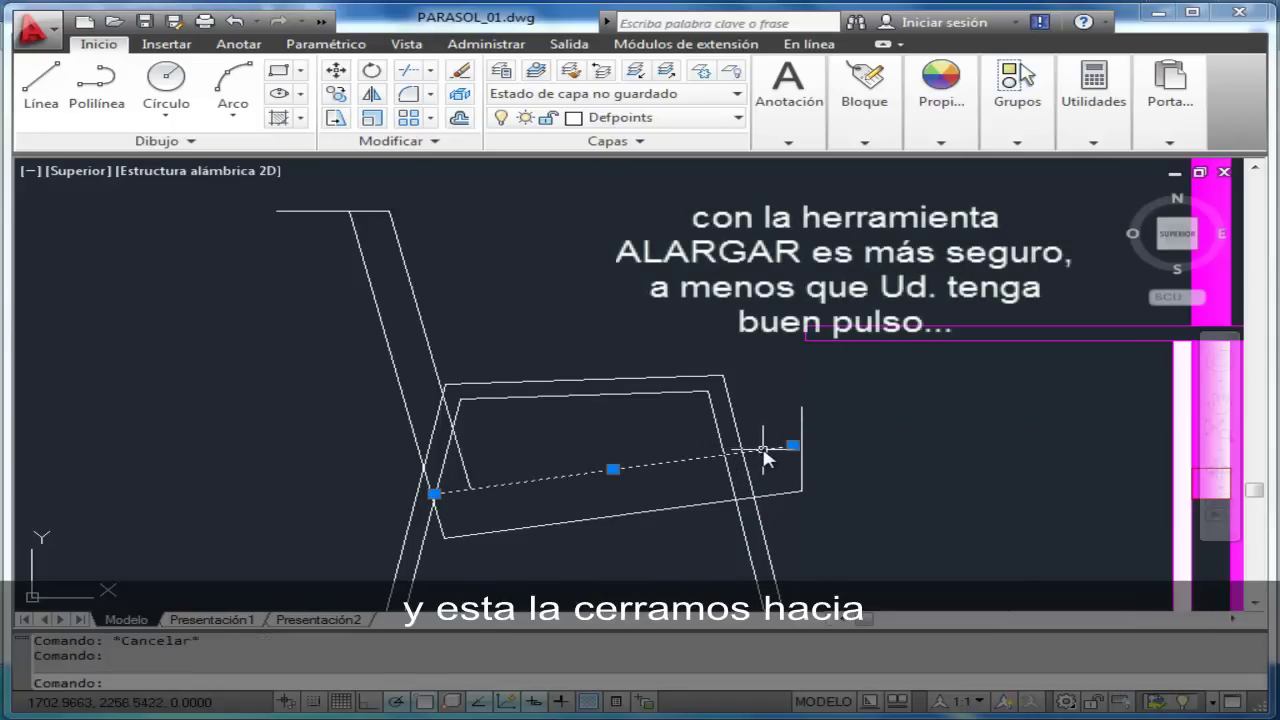
left_click(792, 447)
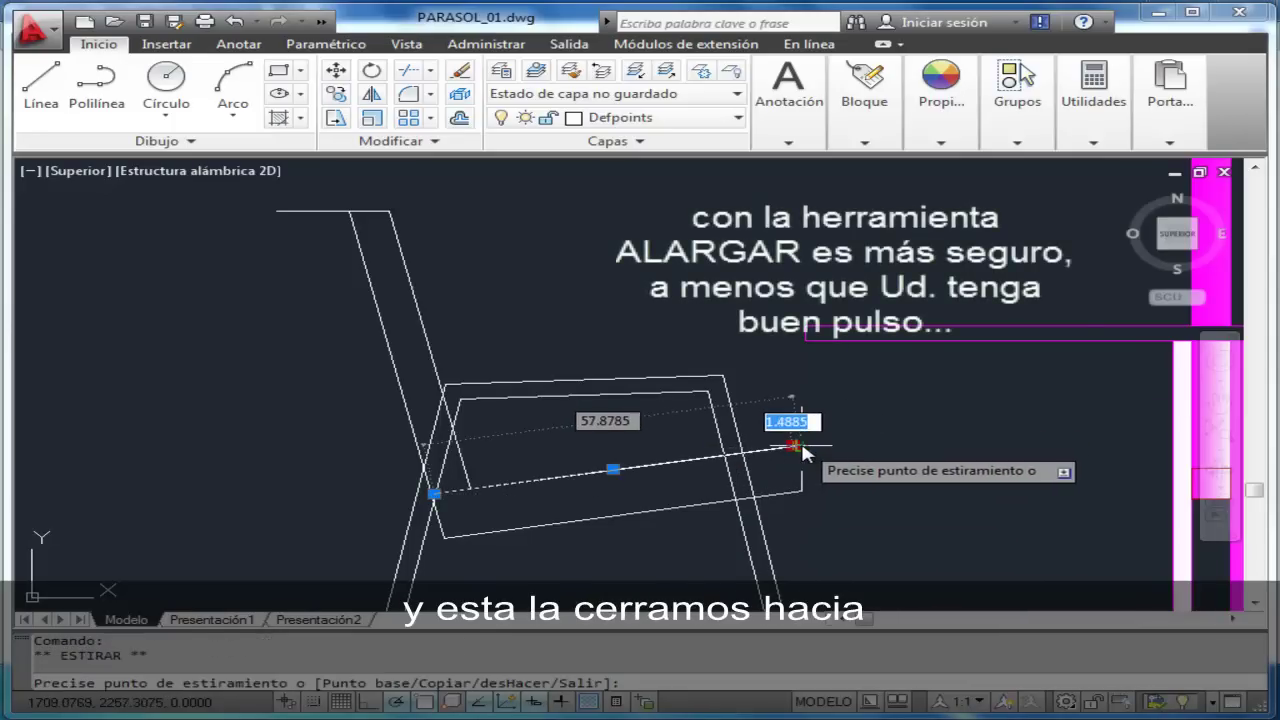
left_click(800, 446)
key("Escape")
key("Escape")
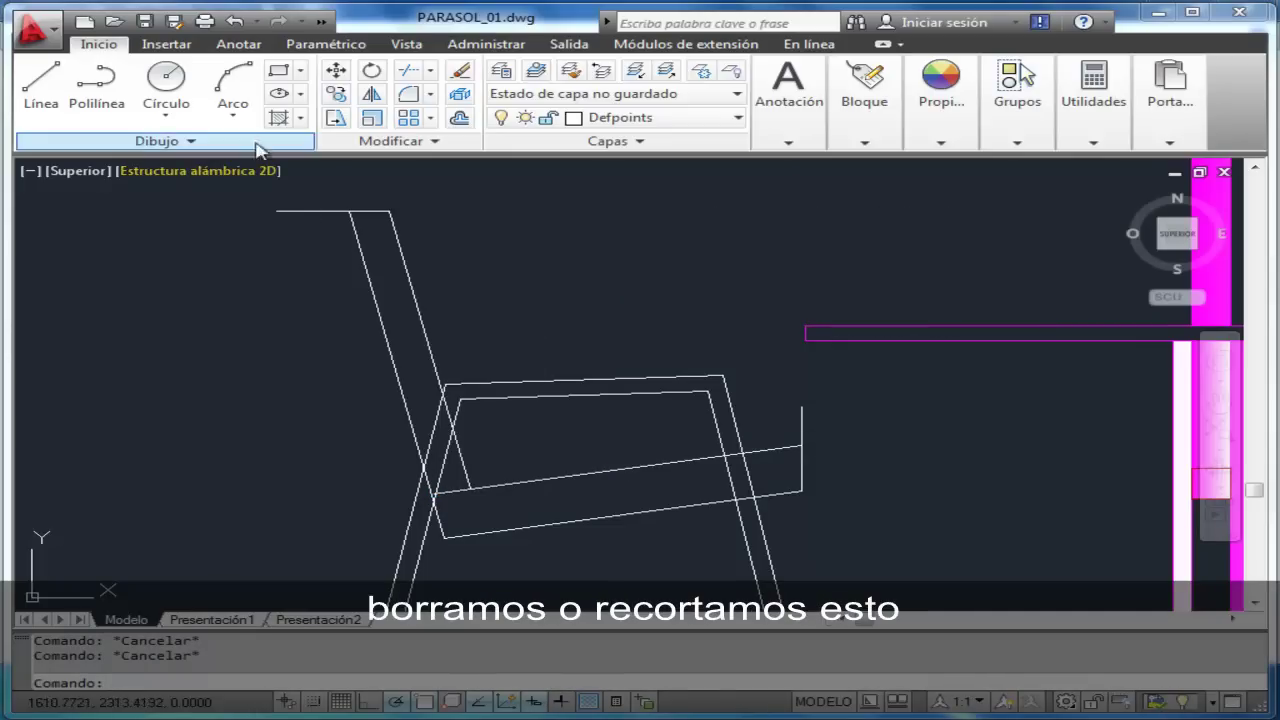
- Trim the backrest overhang using the top horizontal line and slanted back line as edges
left_click(406, 75)
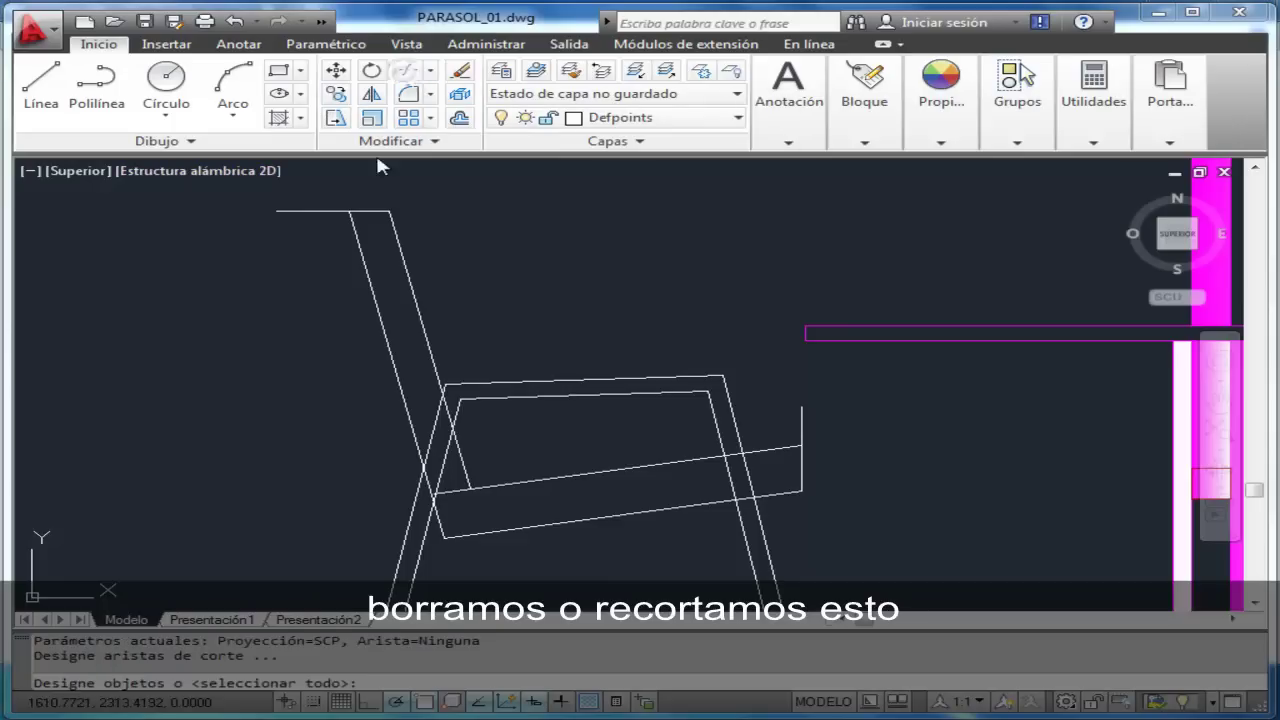
left_click(303, 211)
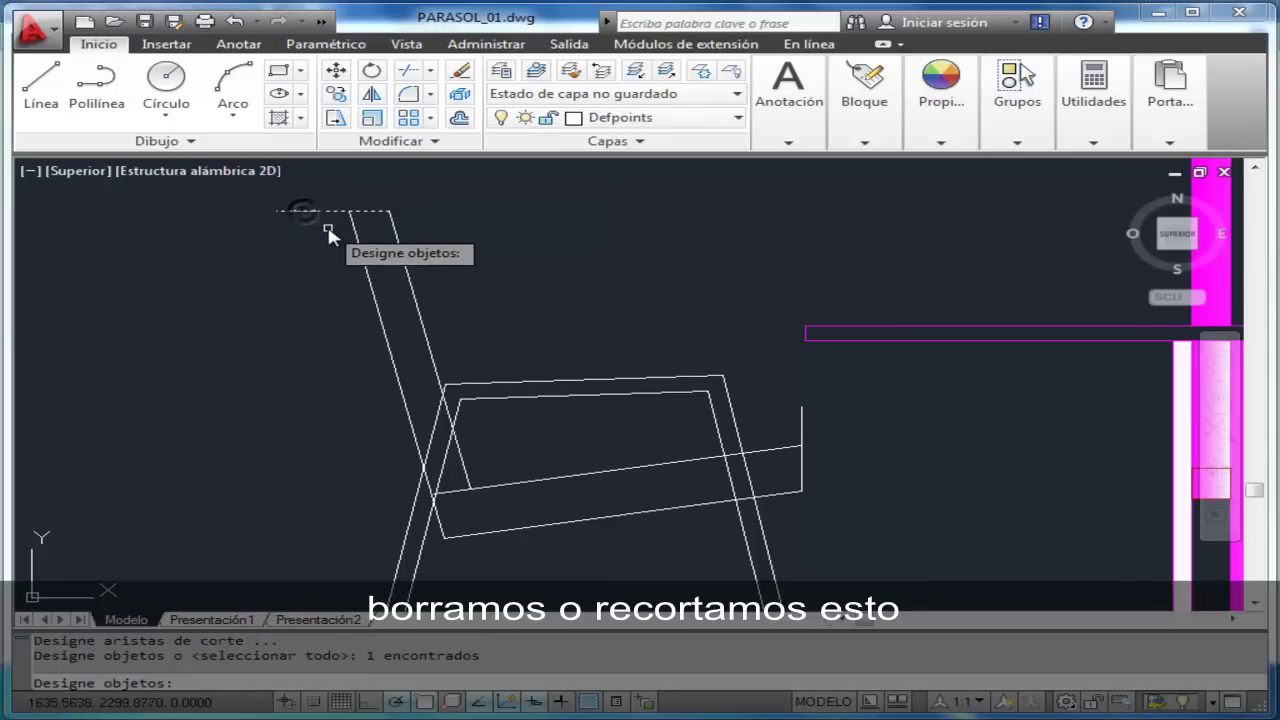
left_click(362, 250)
right_click(282, 260)
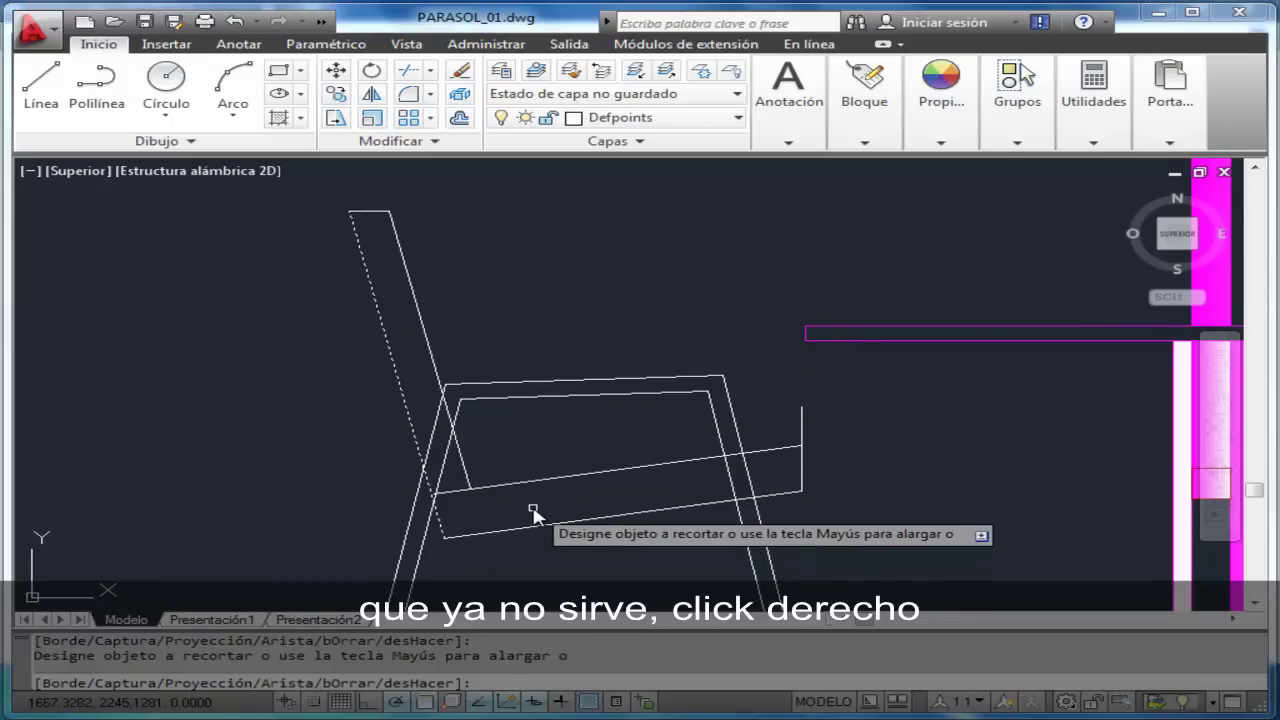
key("Escape")
key("Escape")
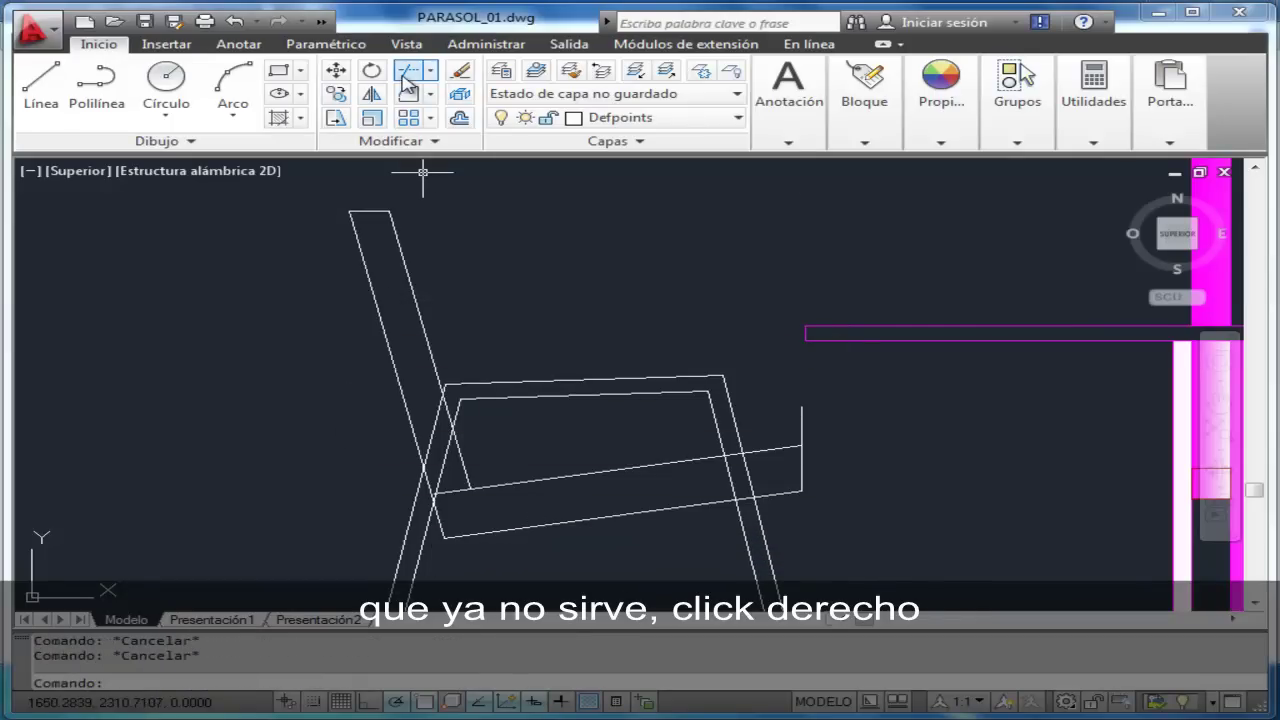
- Trim again using the slanted back line and upper seat line as cutting edges
left_click(407, 80)
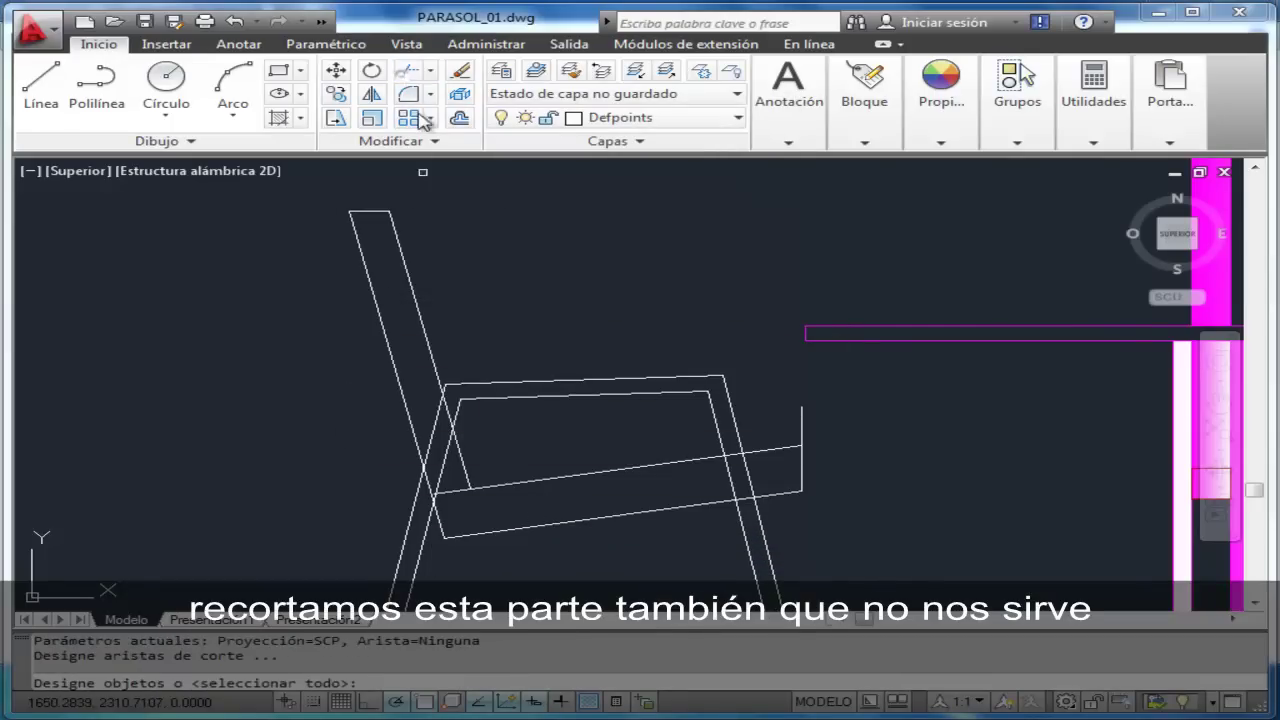
left_click(464, 484)
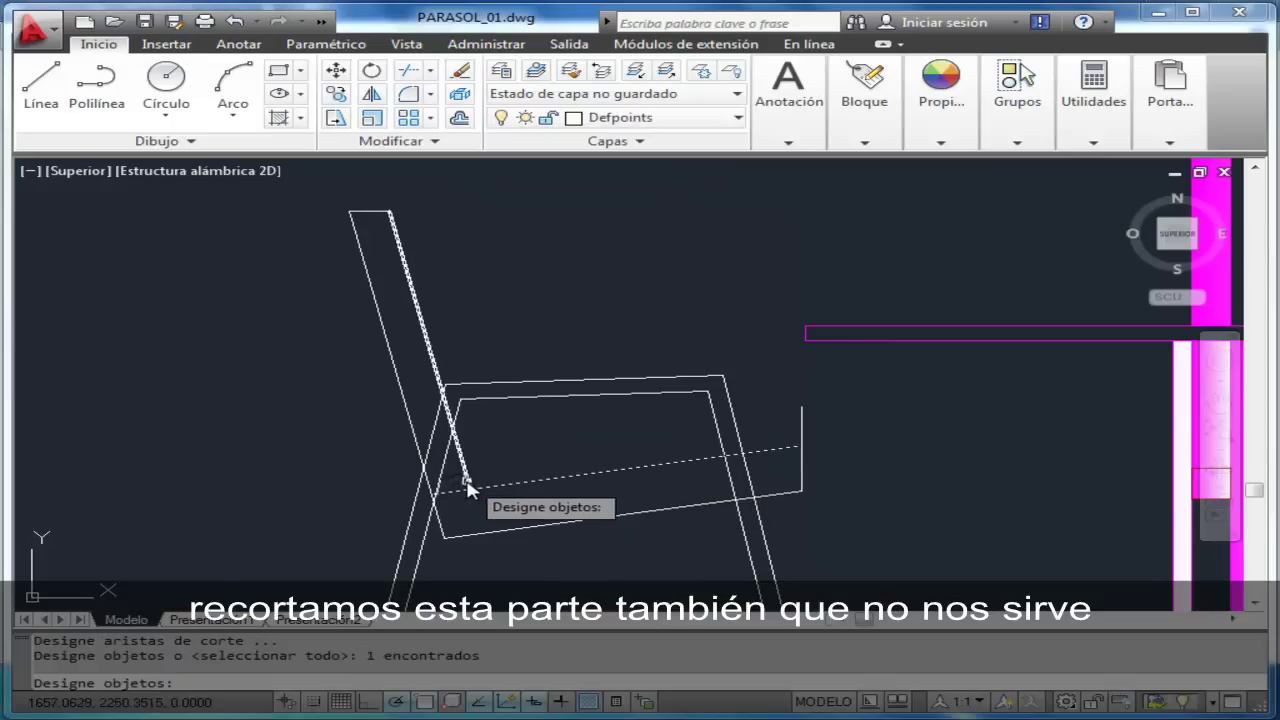
left_click(466, 484)
key("Return")
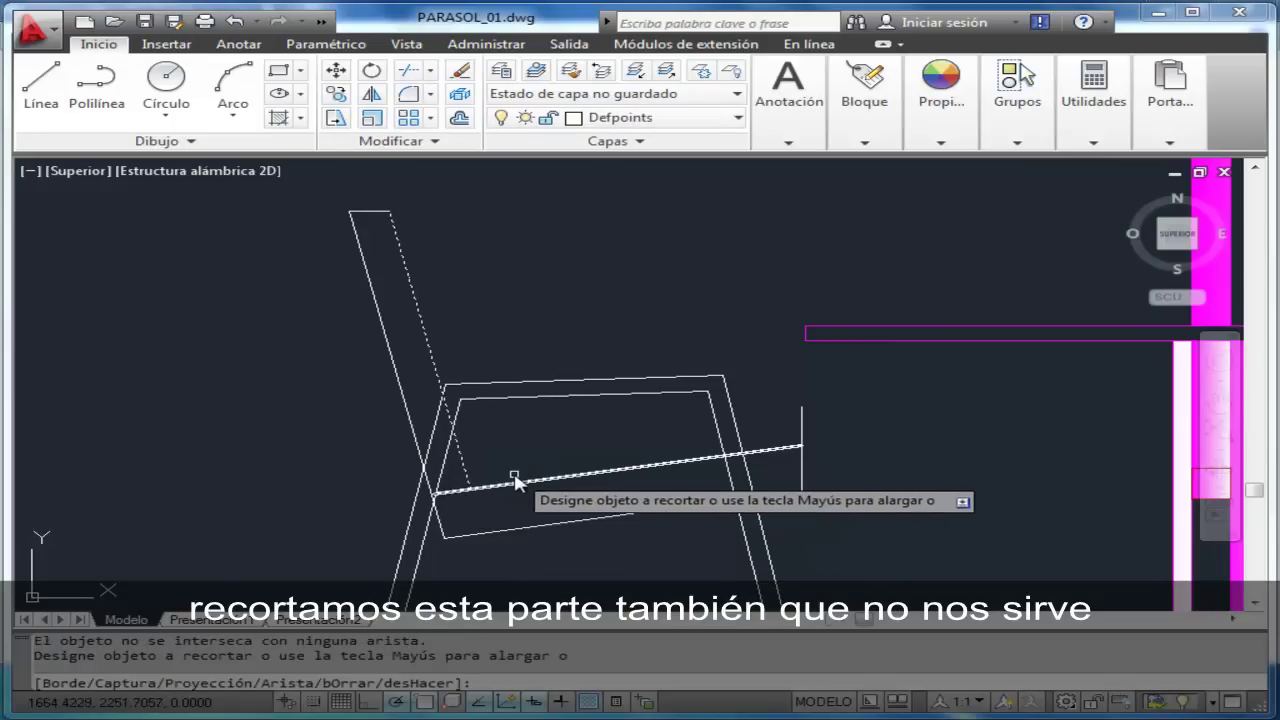
scroll(514, 480, "up", 5)
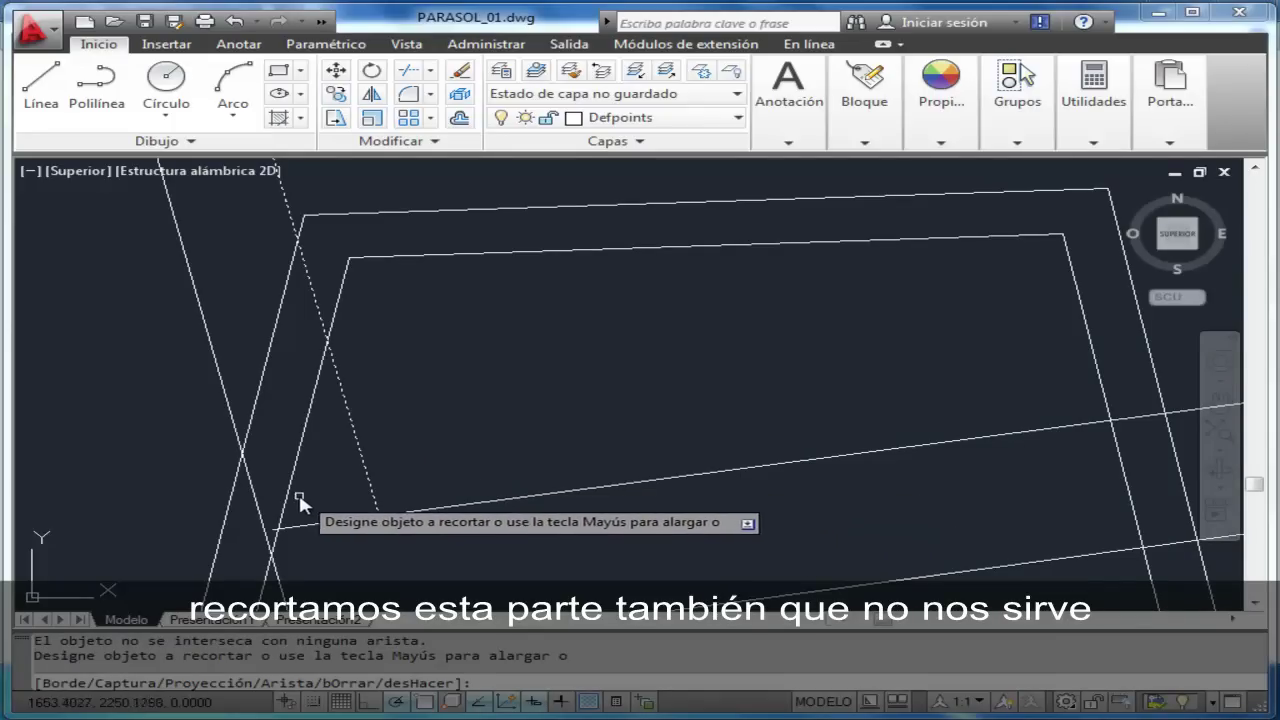
- Try trimming the long slanted line at the inner seat frame, then undo it
key("Escape")
key("Escape")
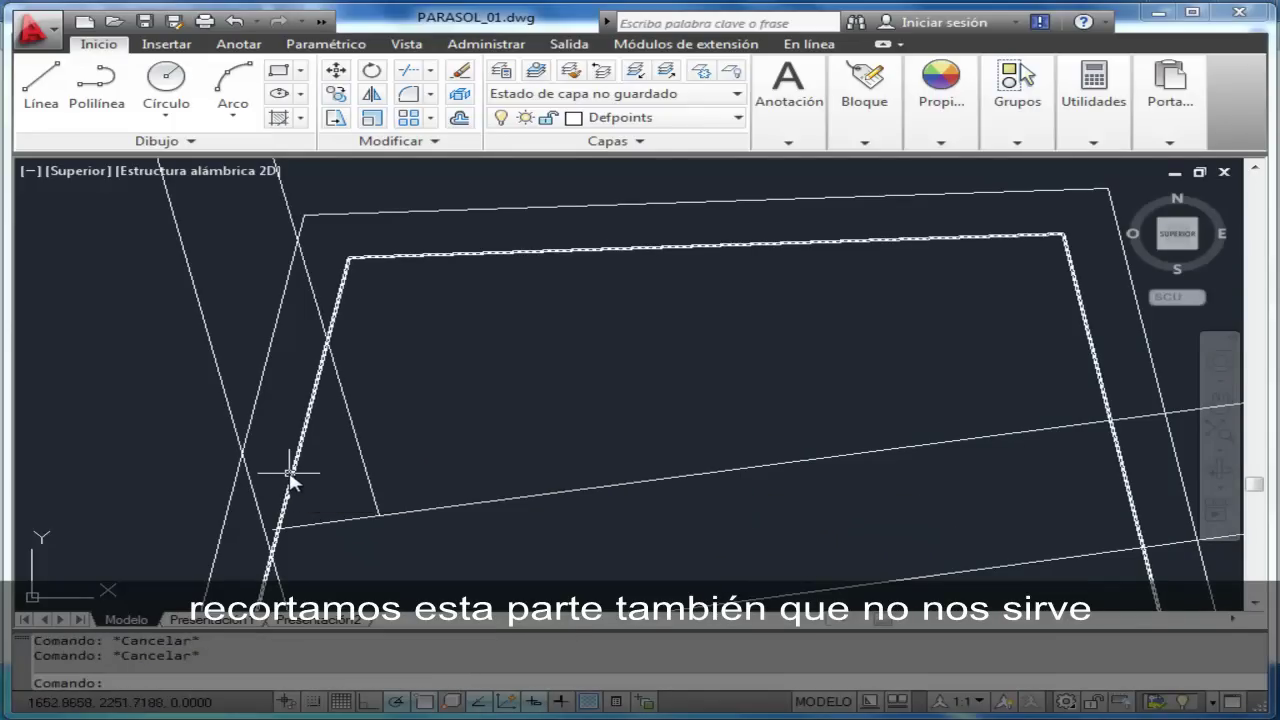
left_click(404, 78)
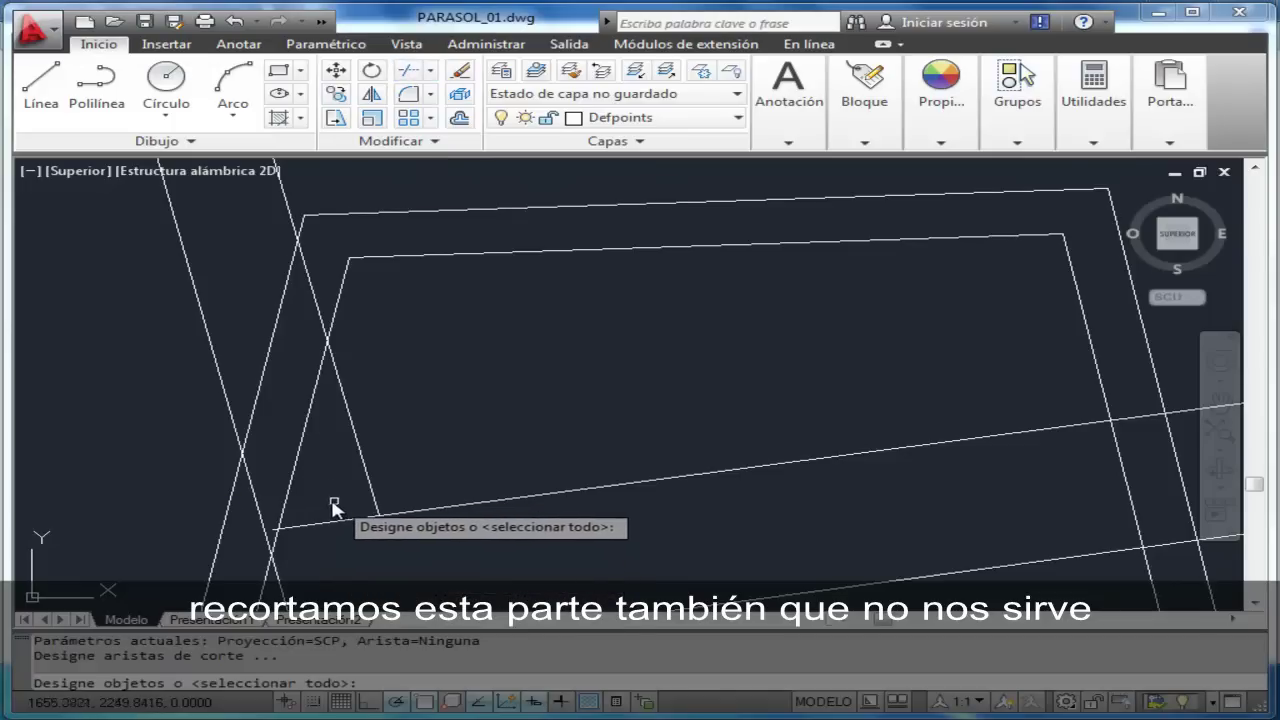
left_click(289, 485)
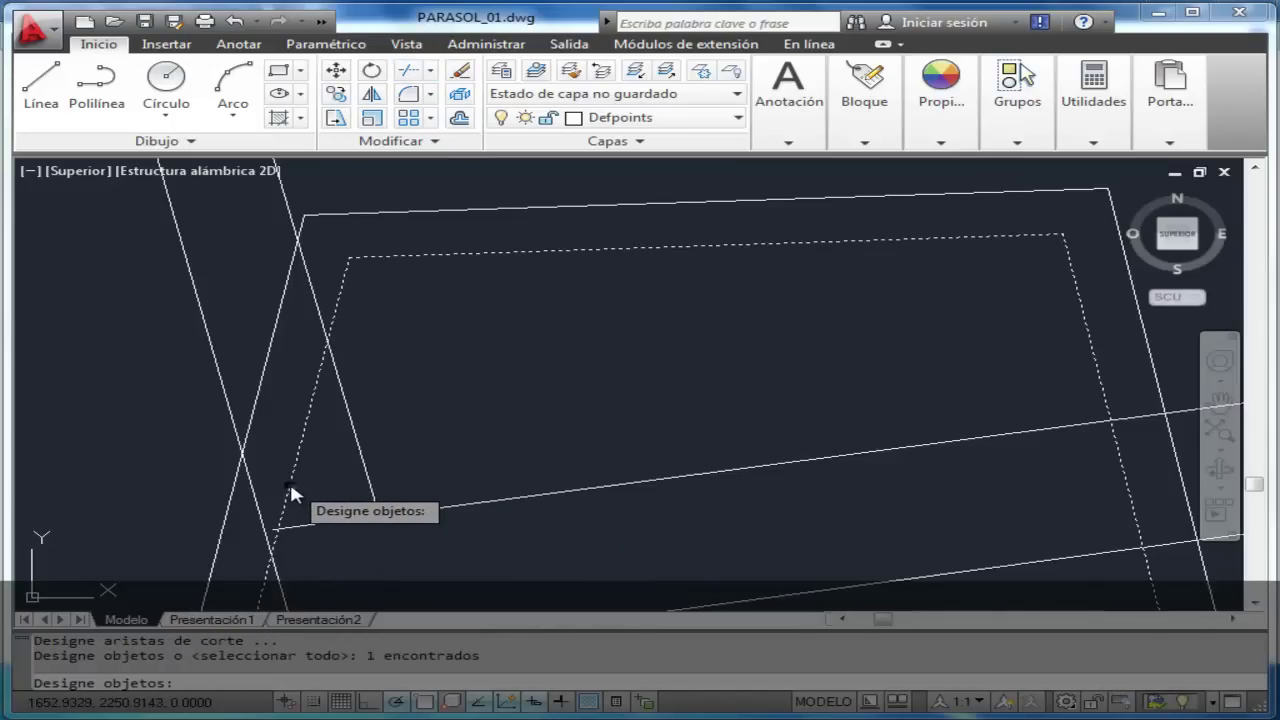
left_click(316, 523)
key("Return")
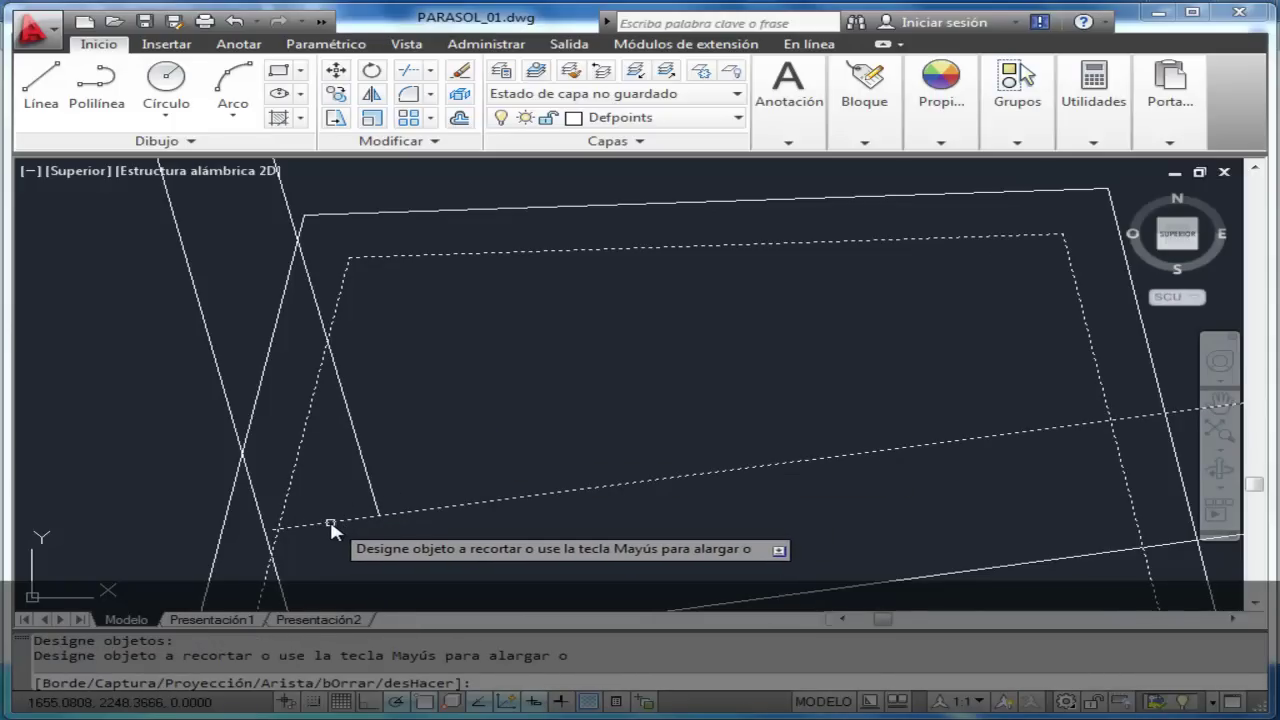
left_click(331, 524)
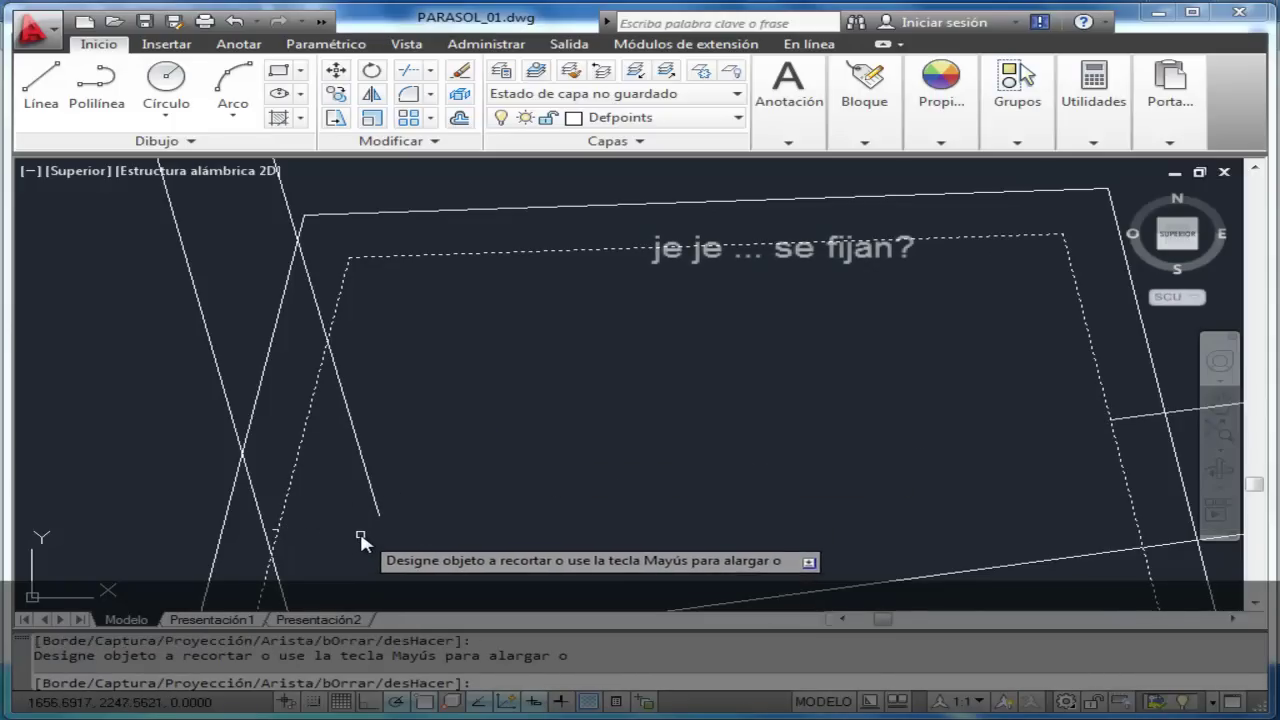
key("ctrl+z")
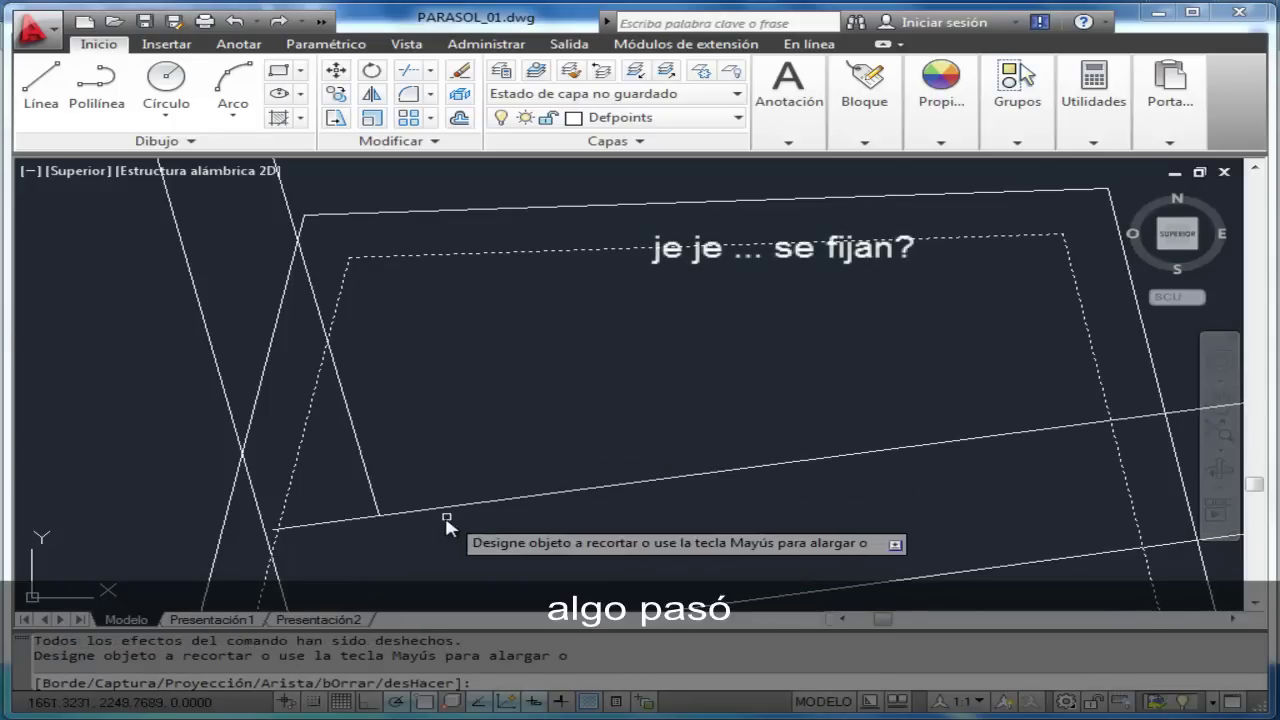
middle_click_drag(406, 571, 559, 426)
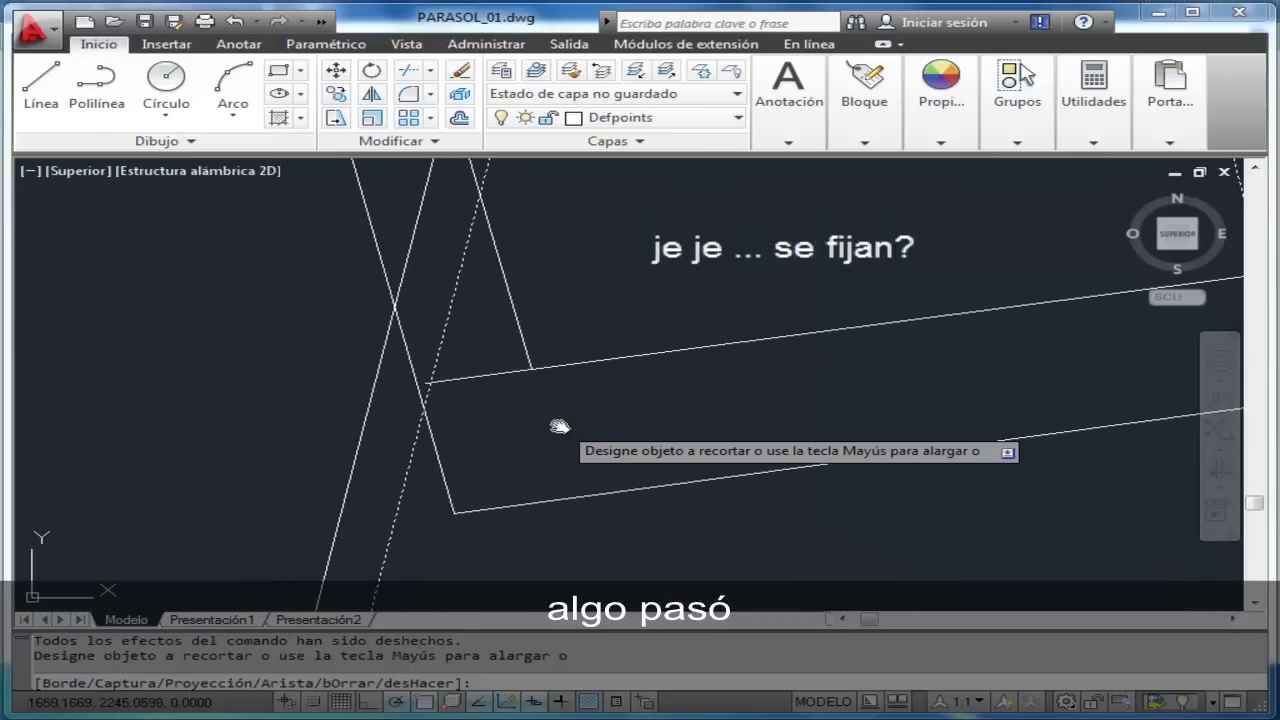
key("Escape")
key("Escape")
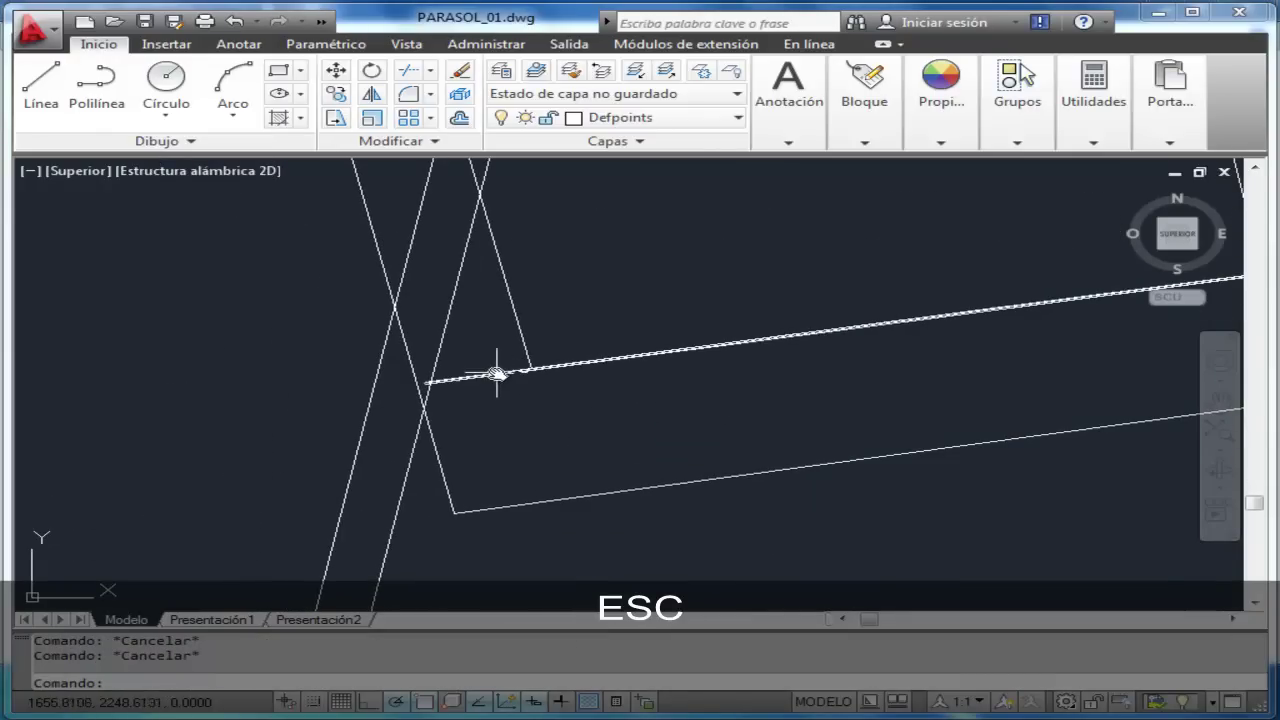
- Attempt to trim the short line against the steep and upper long lines, then cancel
left_click(406, 76)
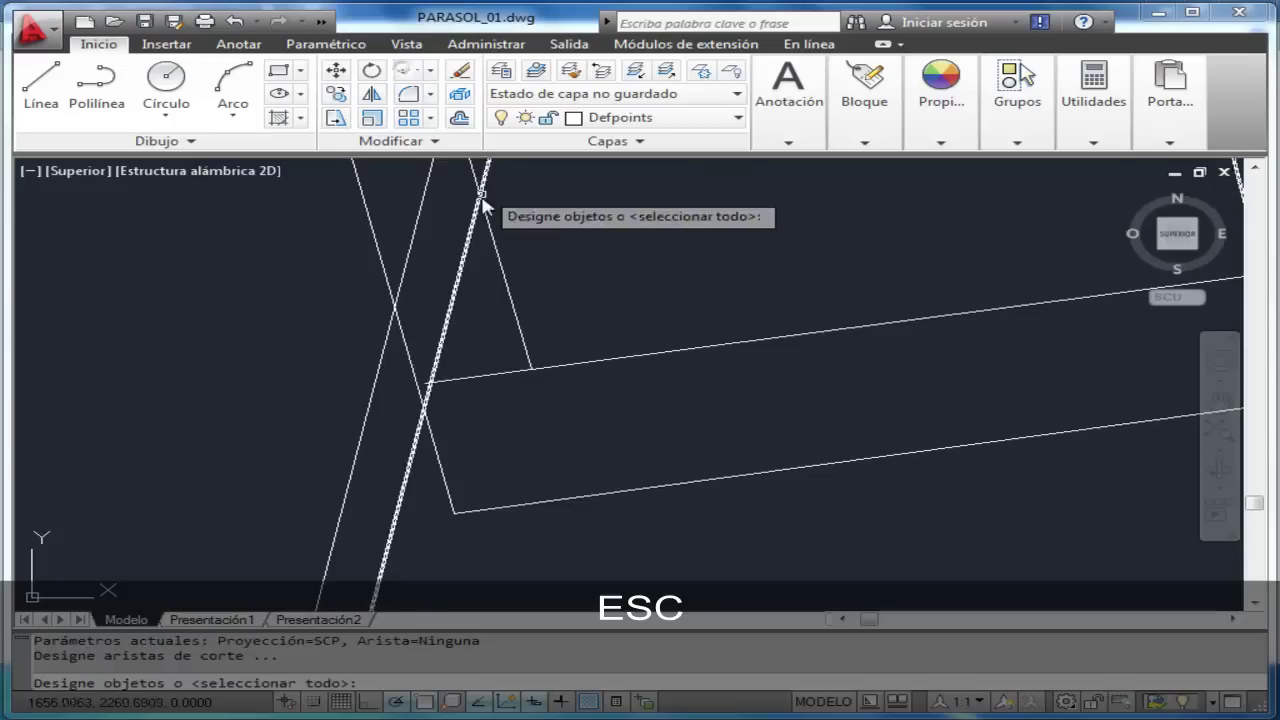
left_click(510, 310)
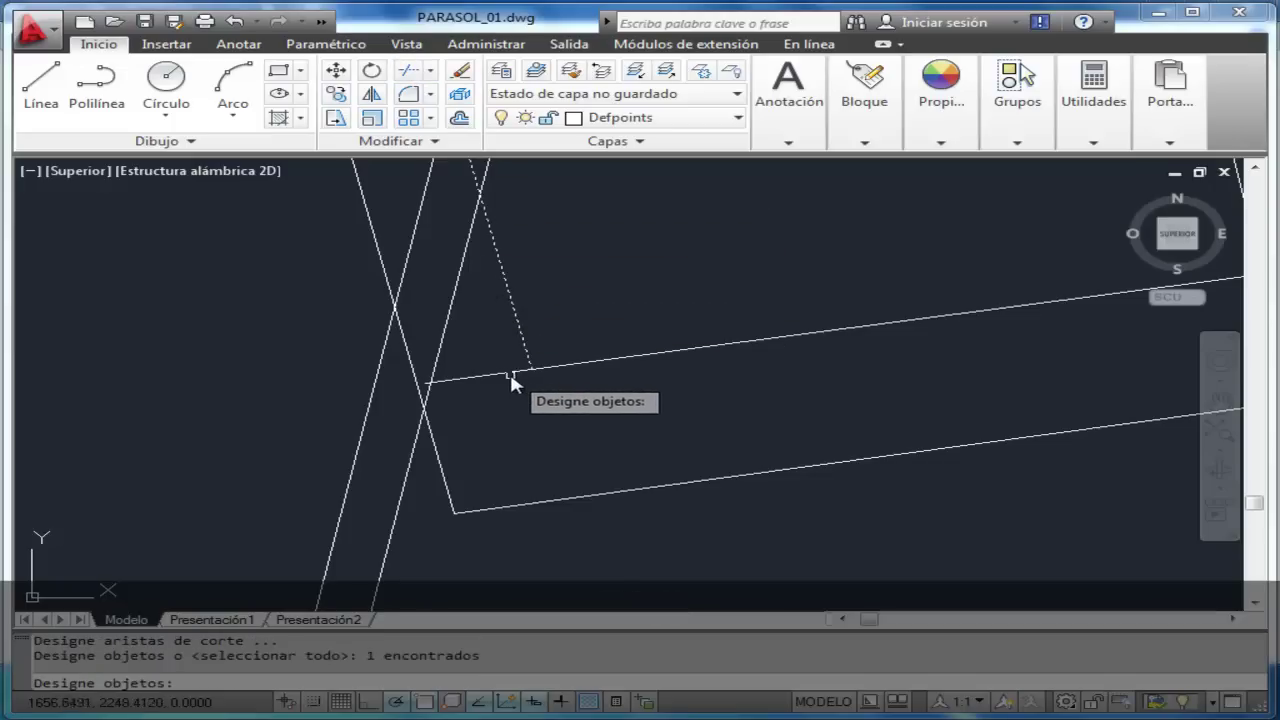
left_click(506, 373)
key("Return")
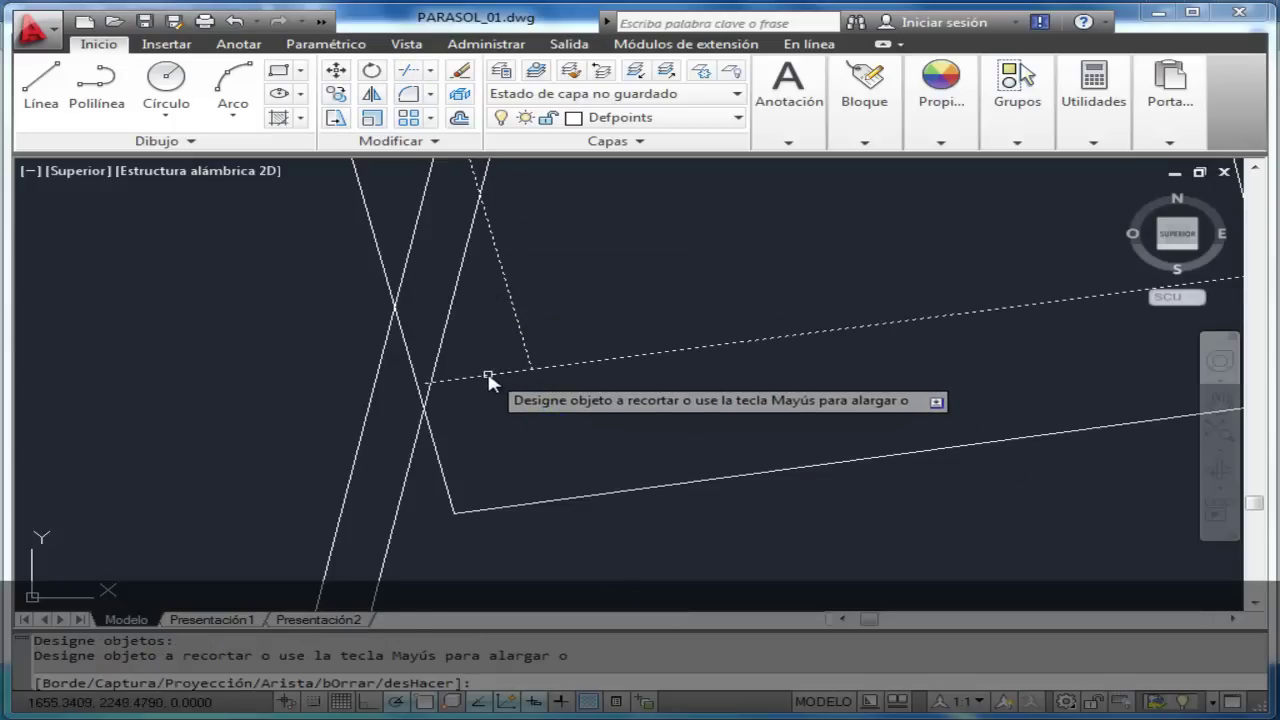
left_click(489, 376)
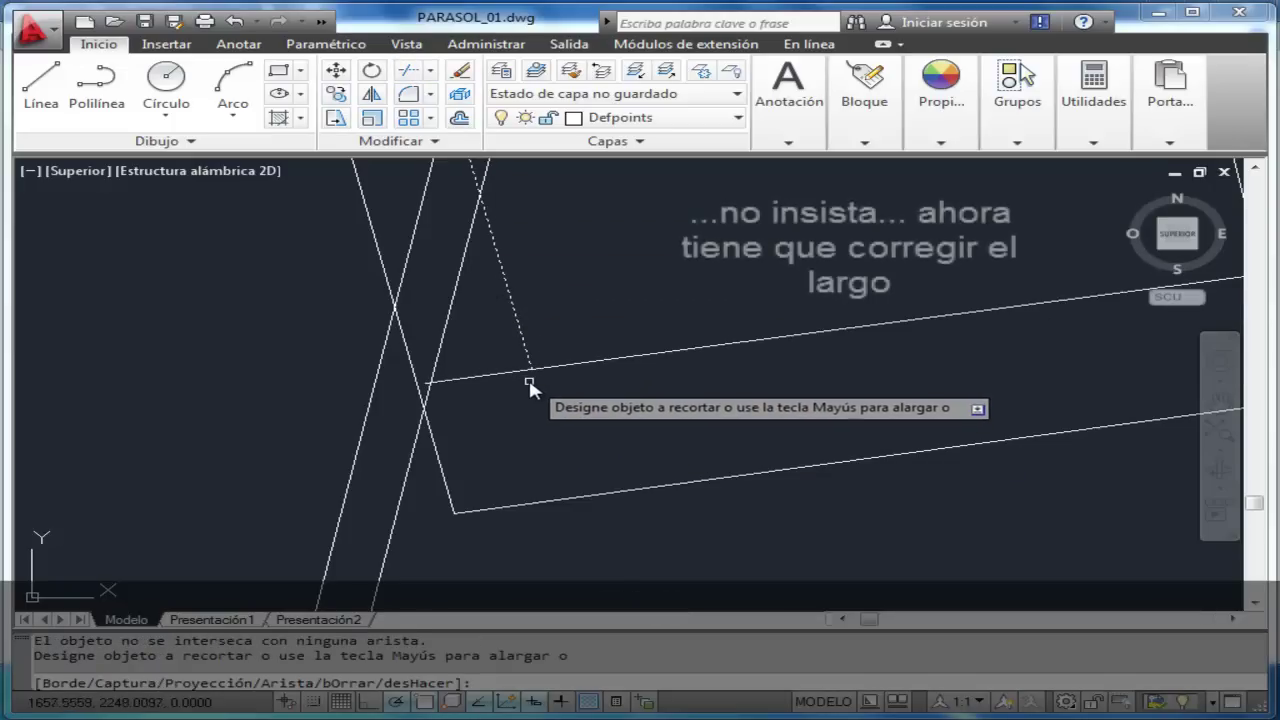
scroll(531, 387, "up", 2)
scroll(531, 387, "up", 2)
scroll(531, 387, "up", 1)
key("Escape")
key("Escape")
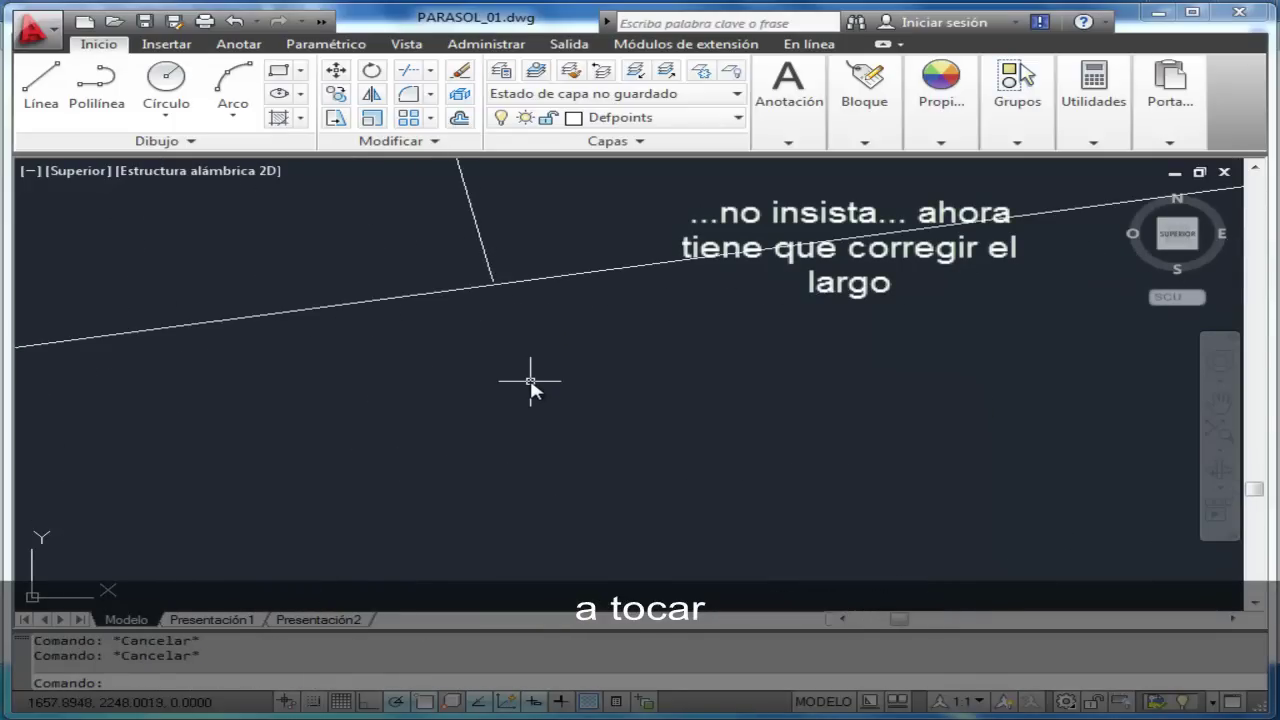
- Stretch the short line's loose endpoint down onto the long seat line
middle_click_drag(500, 300, 797, 385)
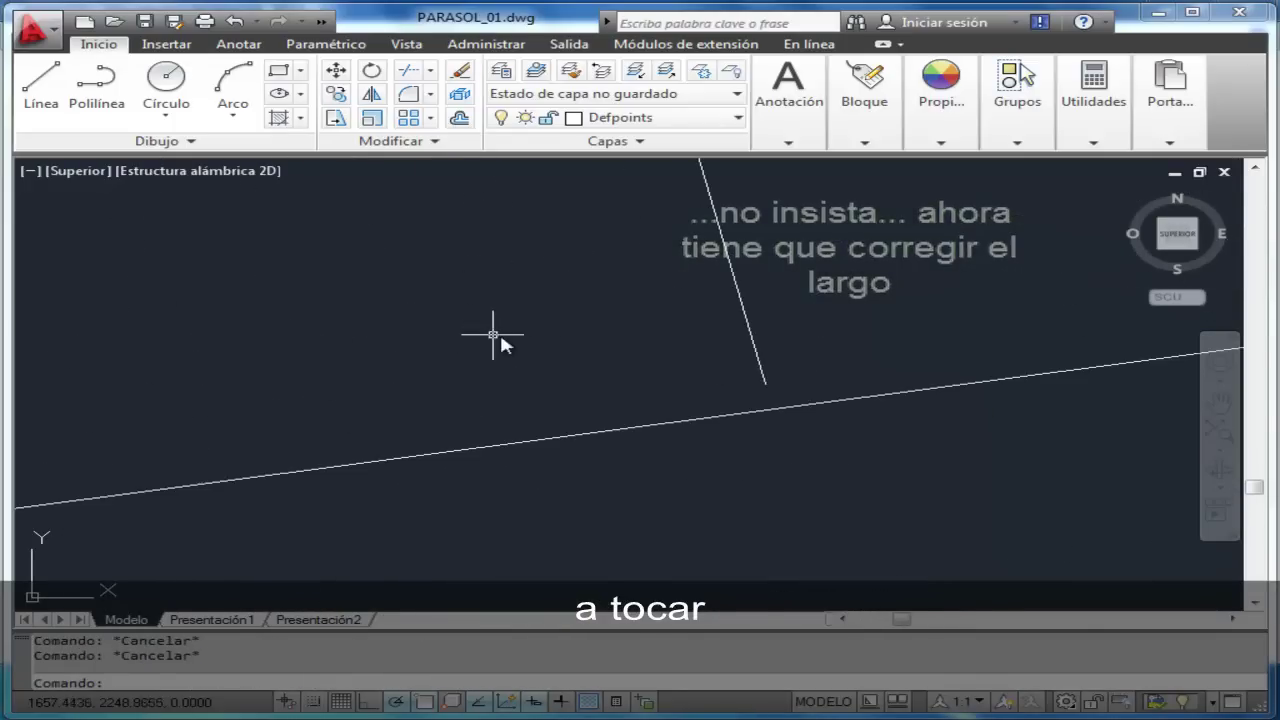
left_click(767, 386)
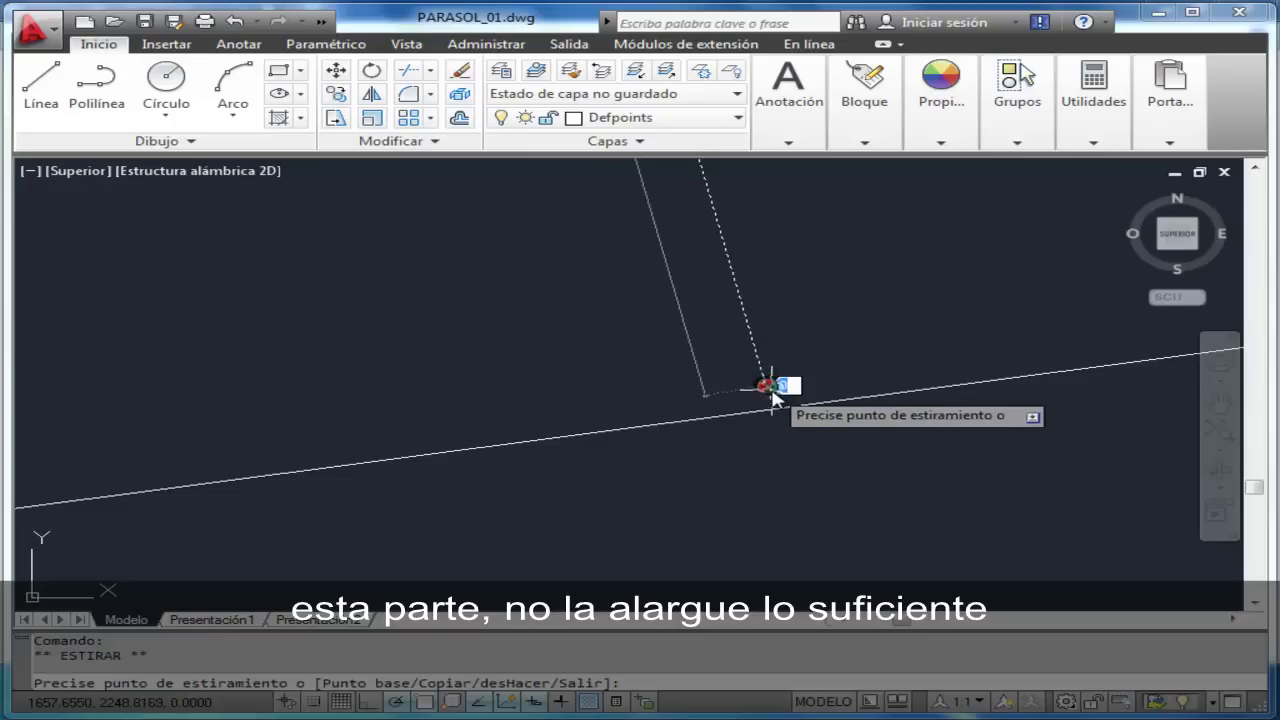
left_click(772, 408)
key("Escape")
key("Escape")
scroll(722, 480, "down", 3)
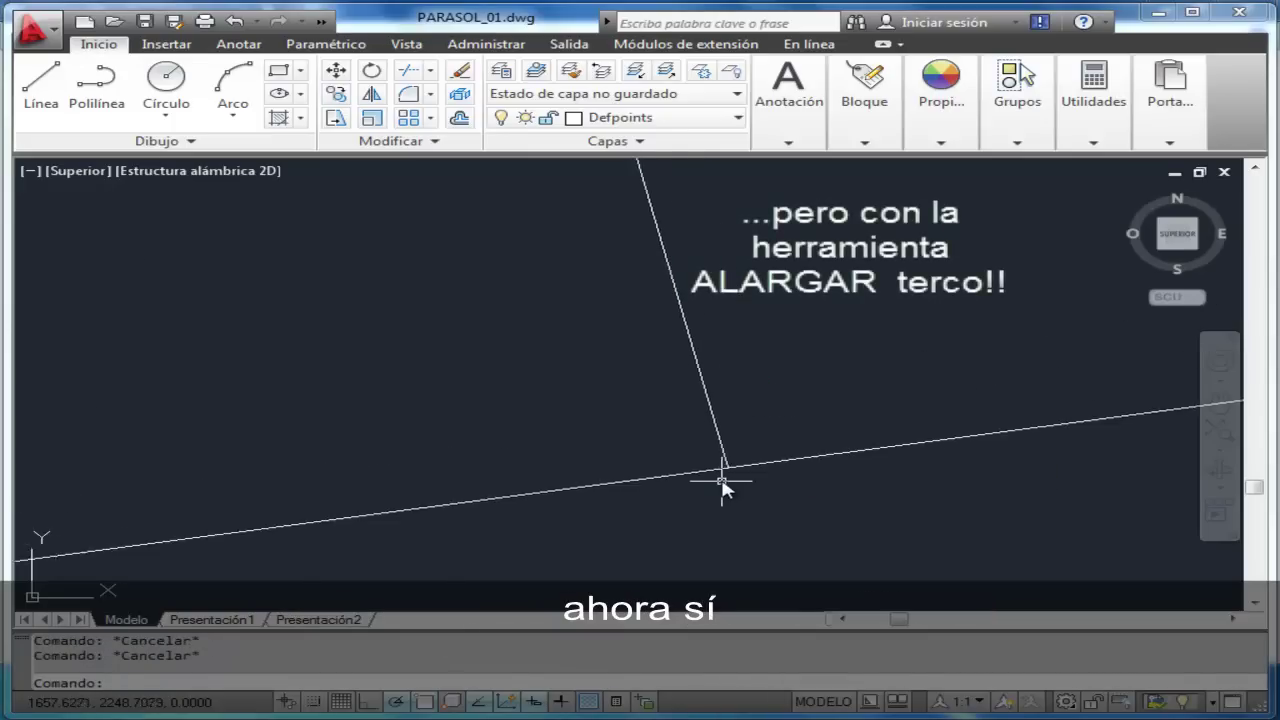
- Trim the horizontal seat line's left end at the back corner
left_click(408, 72)
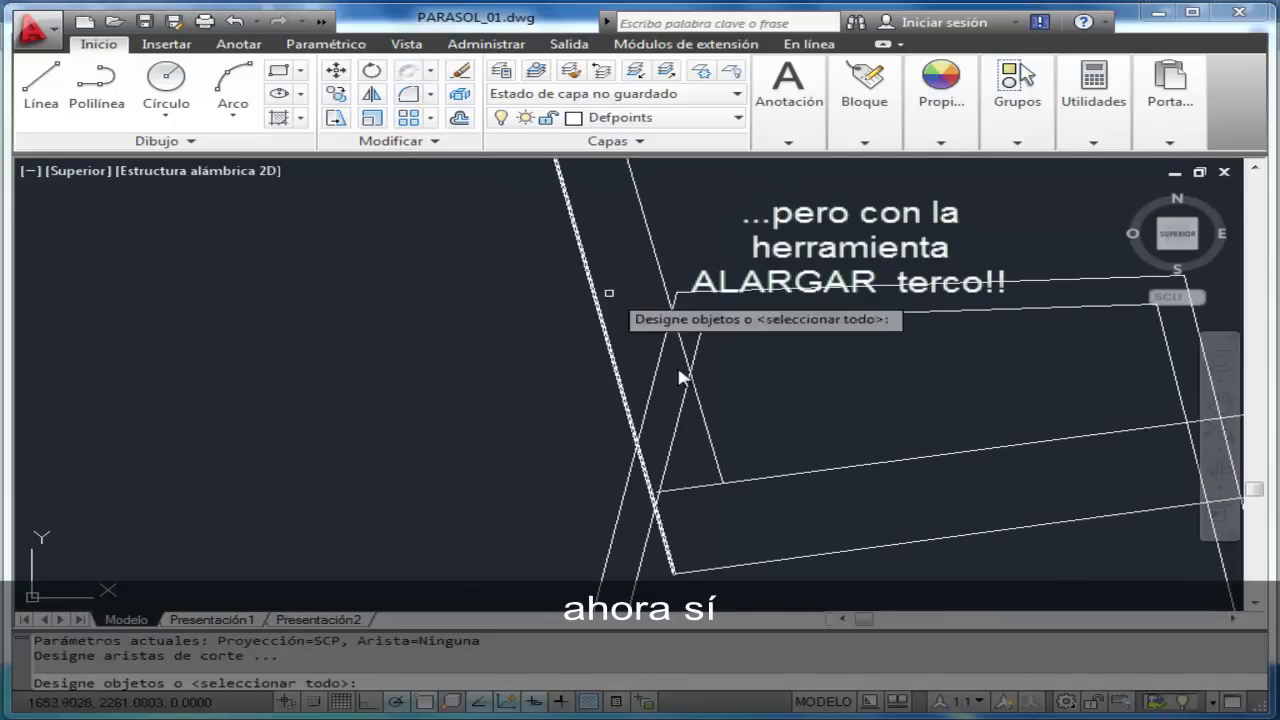
left_click(703, 485)
left_click(718, 474)
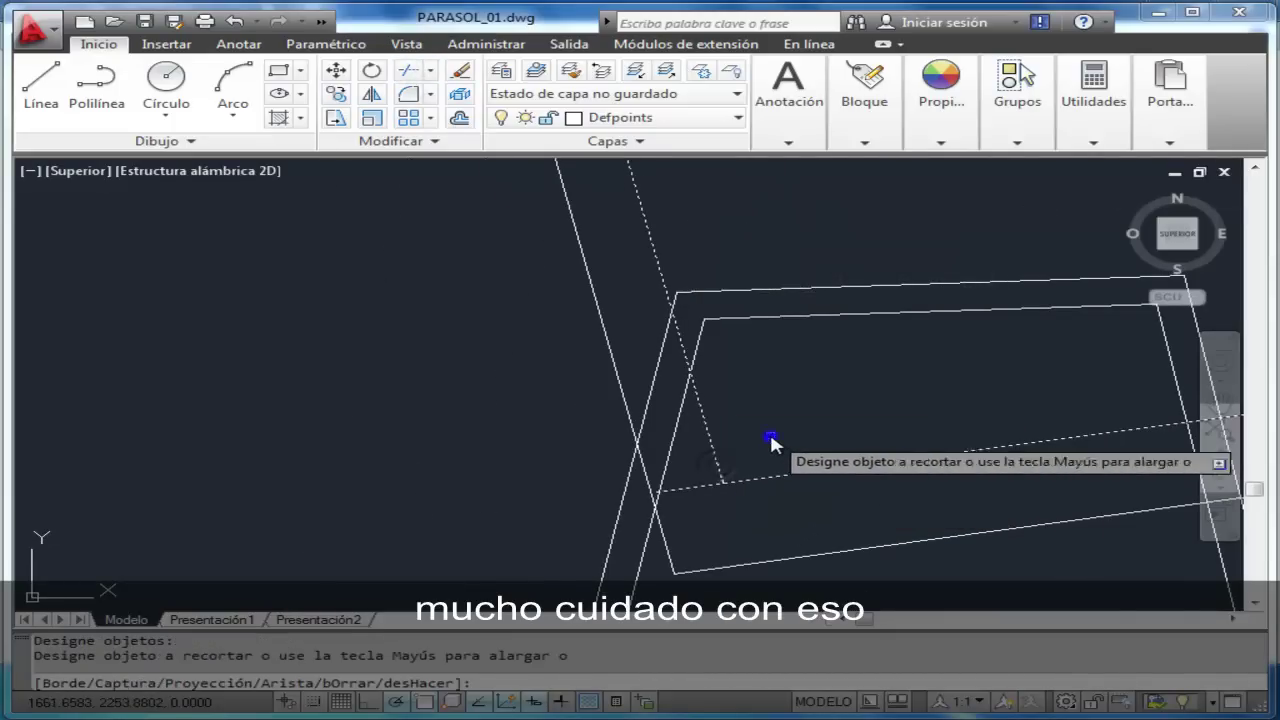
right_click(770, 437)
left_click(705, 485)
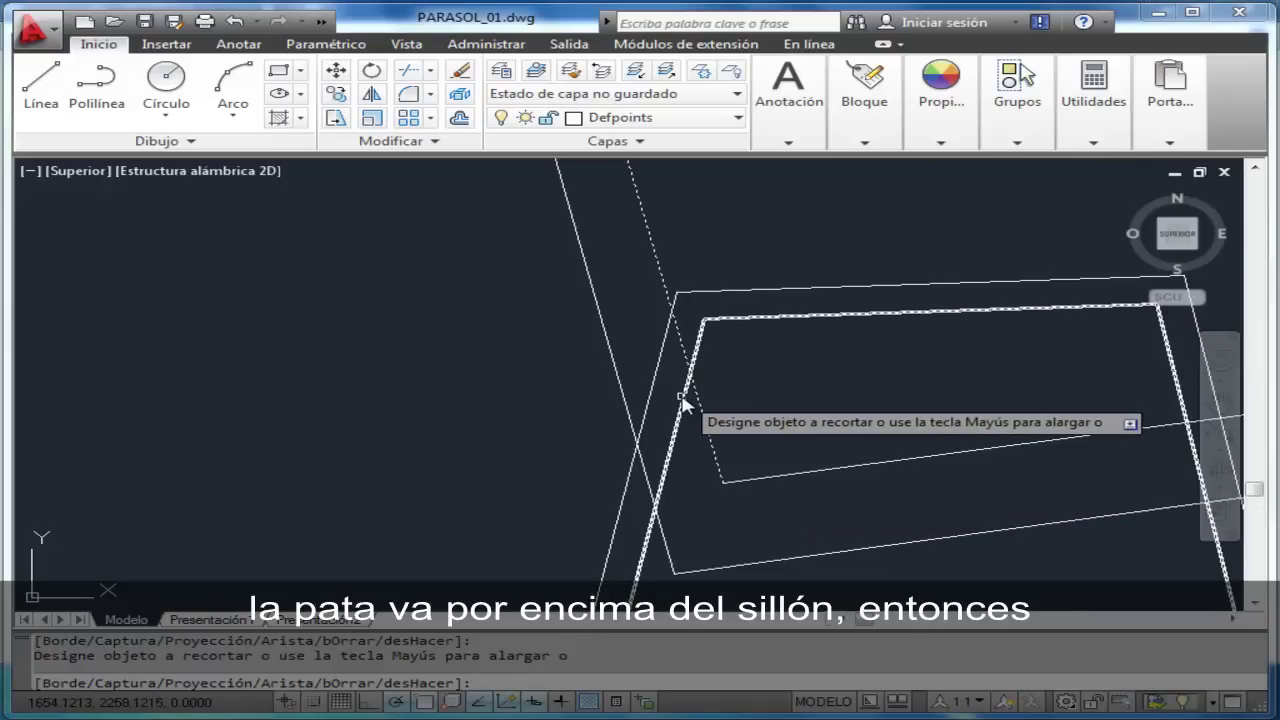
key("Escape")
key("Escape")
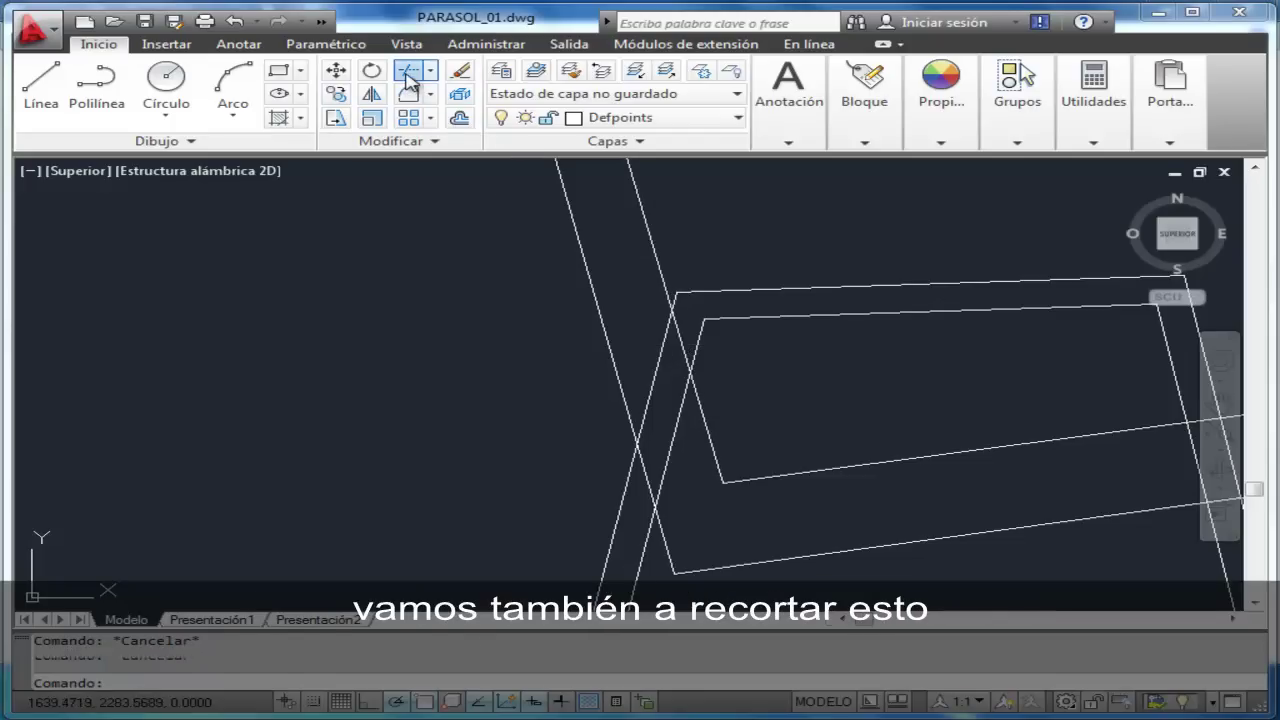
- Select both slanted leg lines and both seat rectangles as trim cutting edges
left_click(408, 78)
left_click(678, 335)
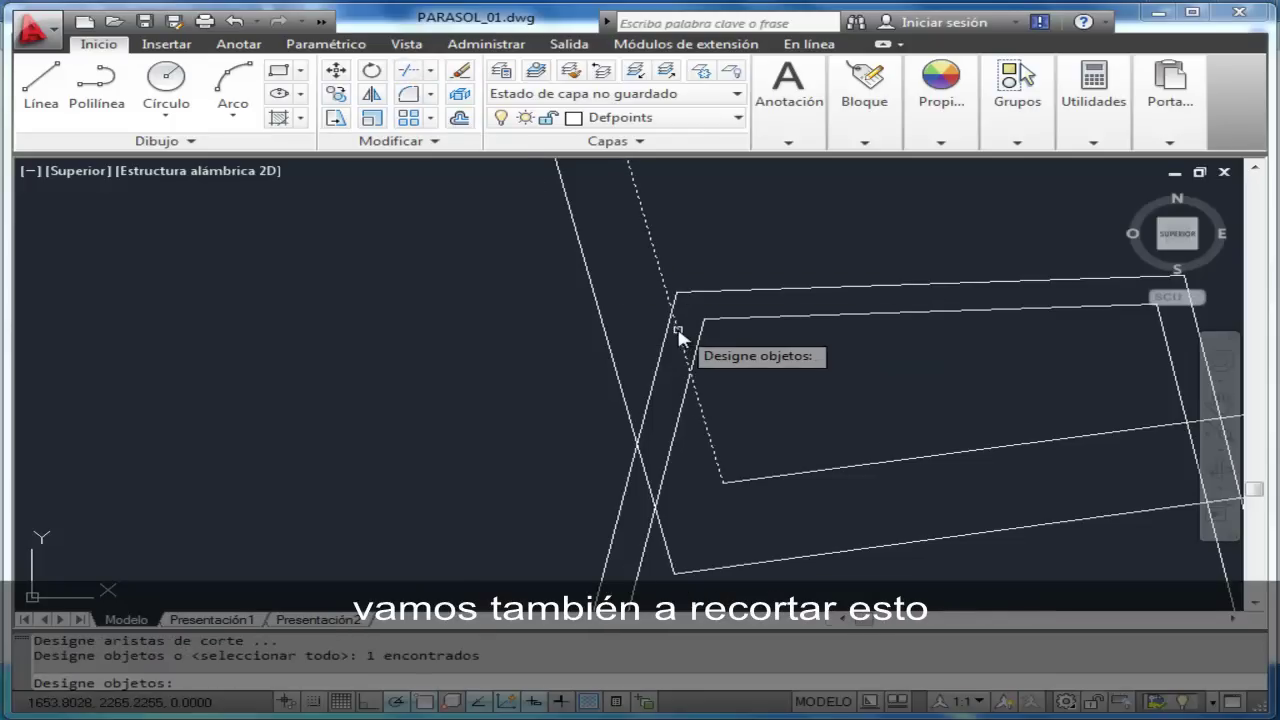
left_click(651, 476)
left_click(667, 428)
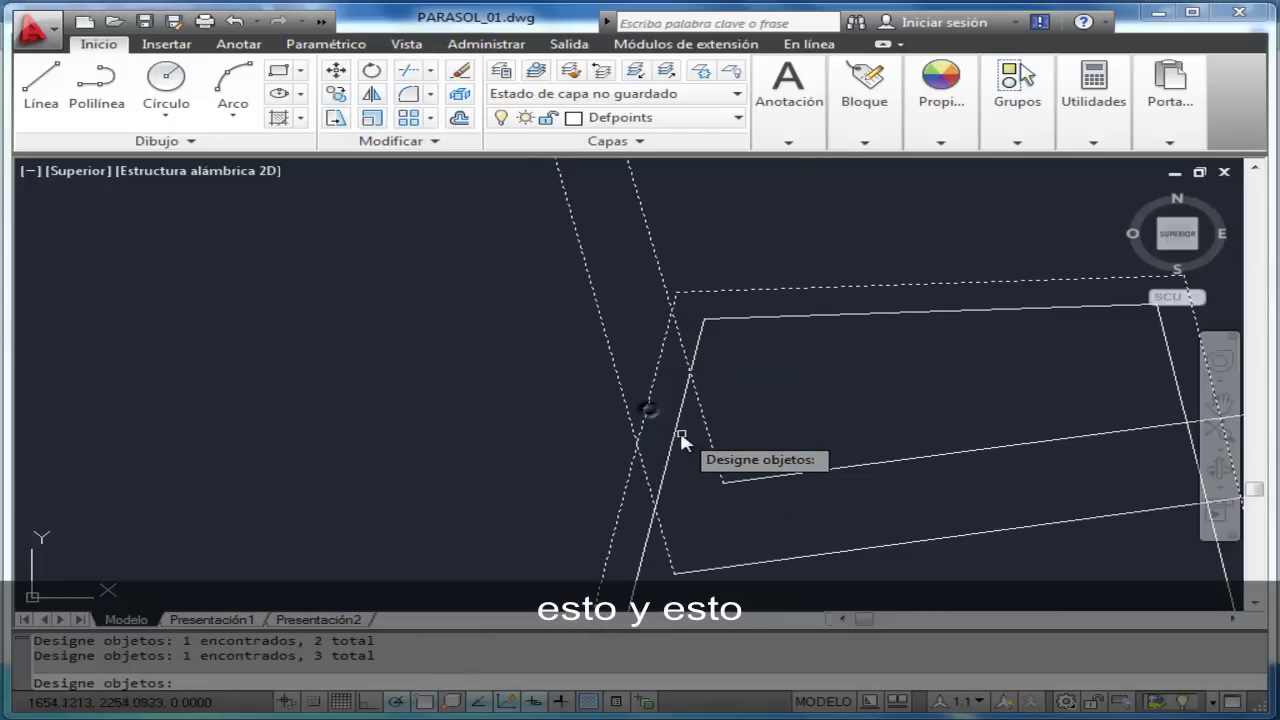
left_click(675, 443)
right_click(793, 416)
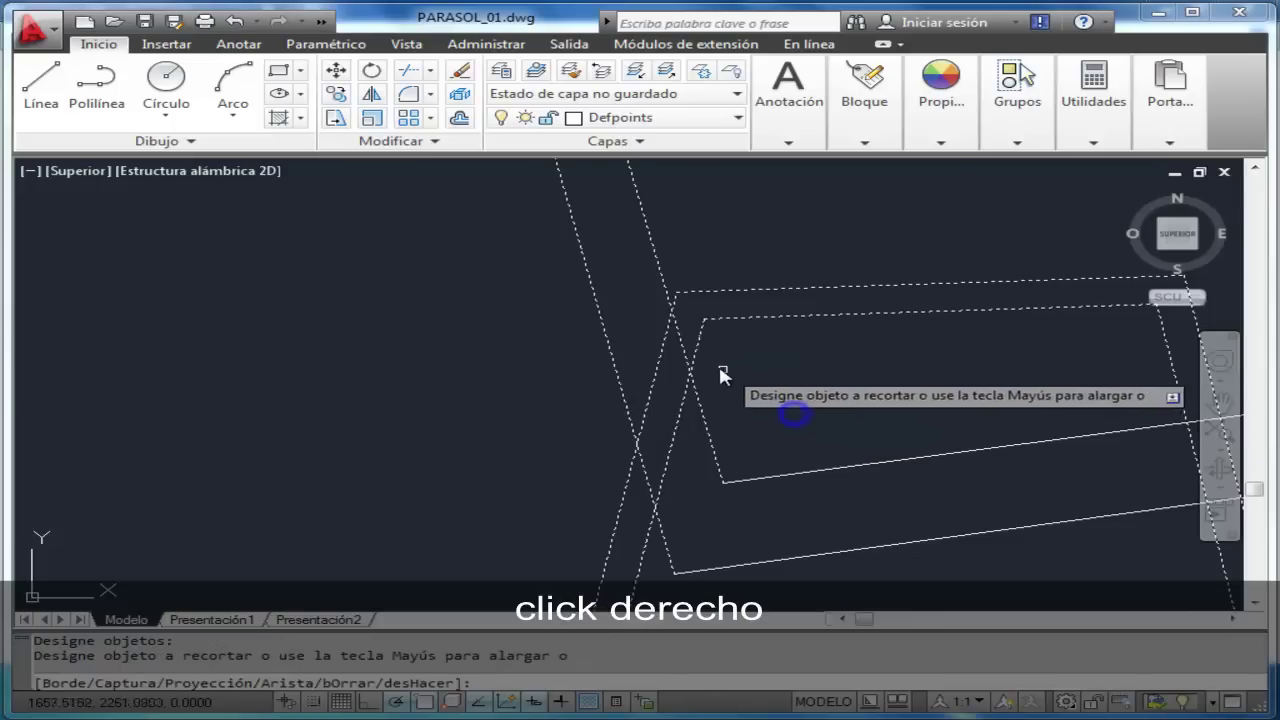
- Cut away the inner rectangle edge and other seat segments overlapping the leg
left_click(680, 368)
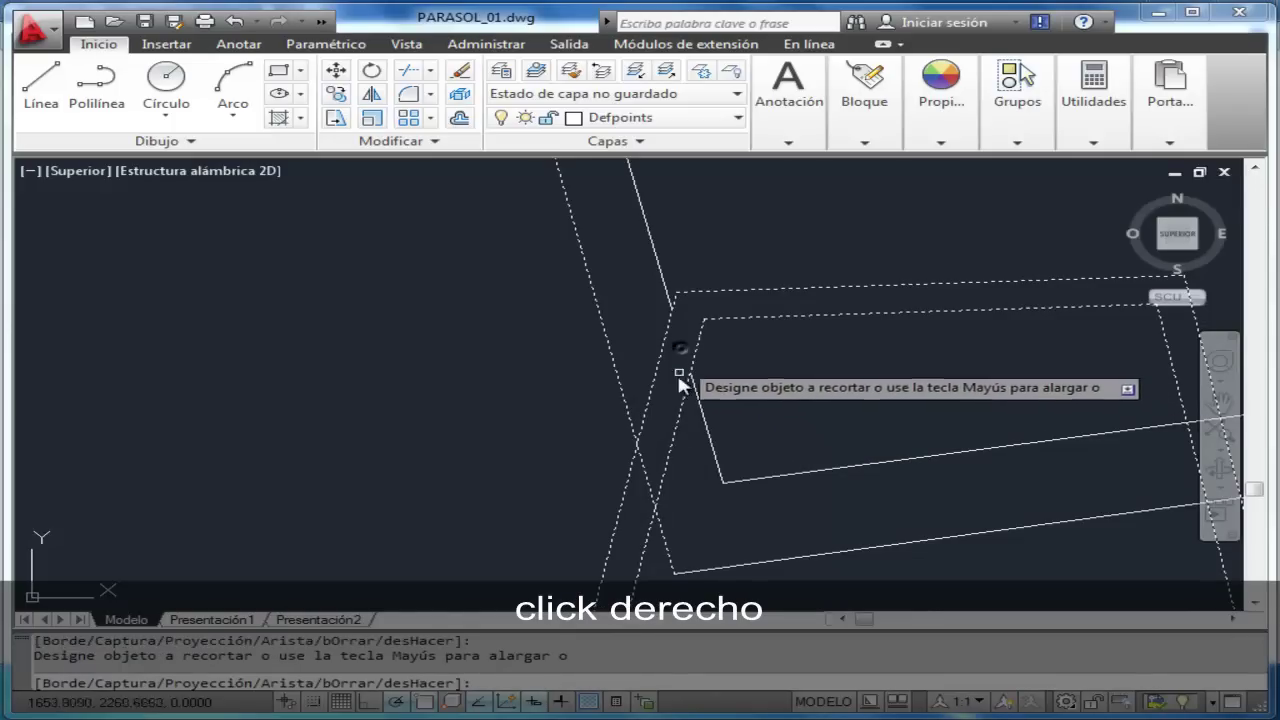
left_click(642, 474)
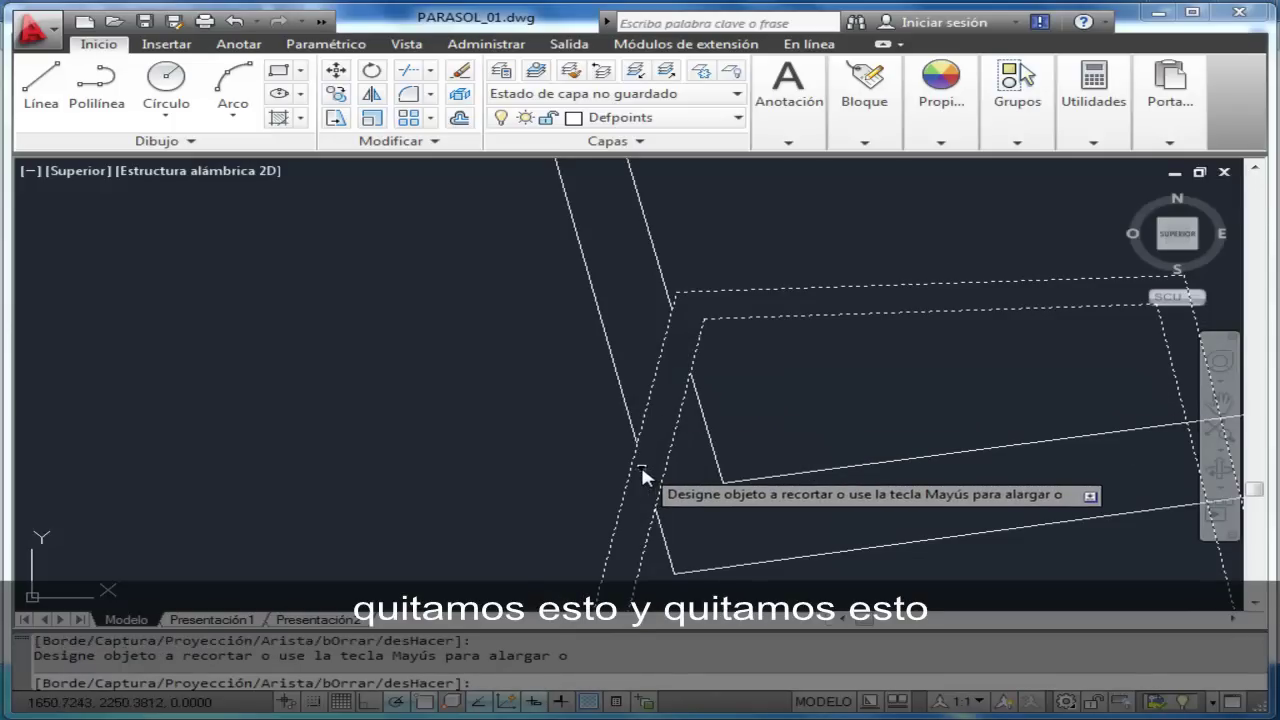
middle_click(376, 456)
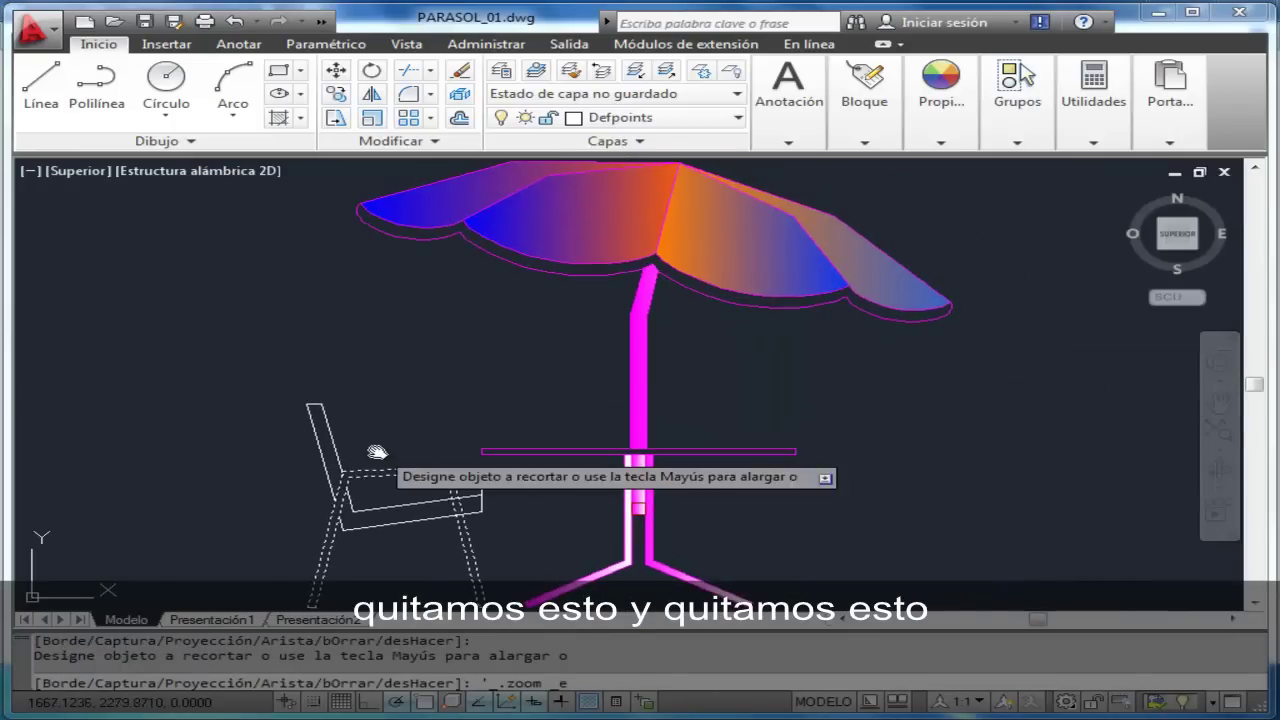
key("Escape")
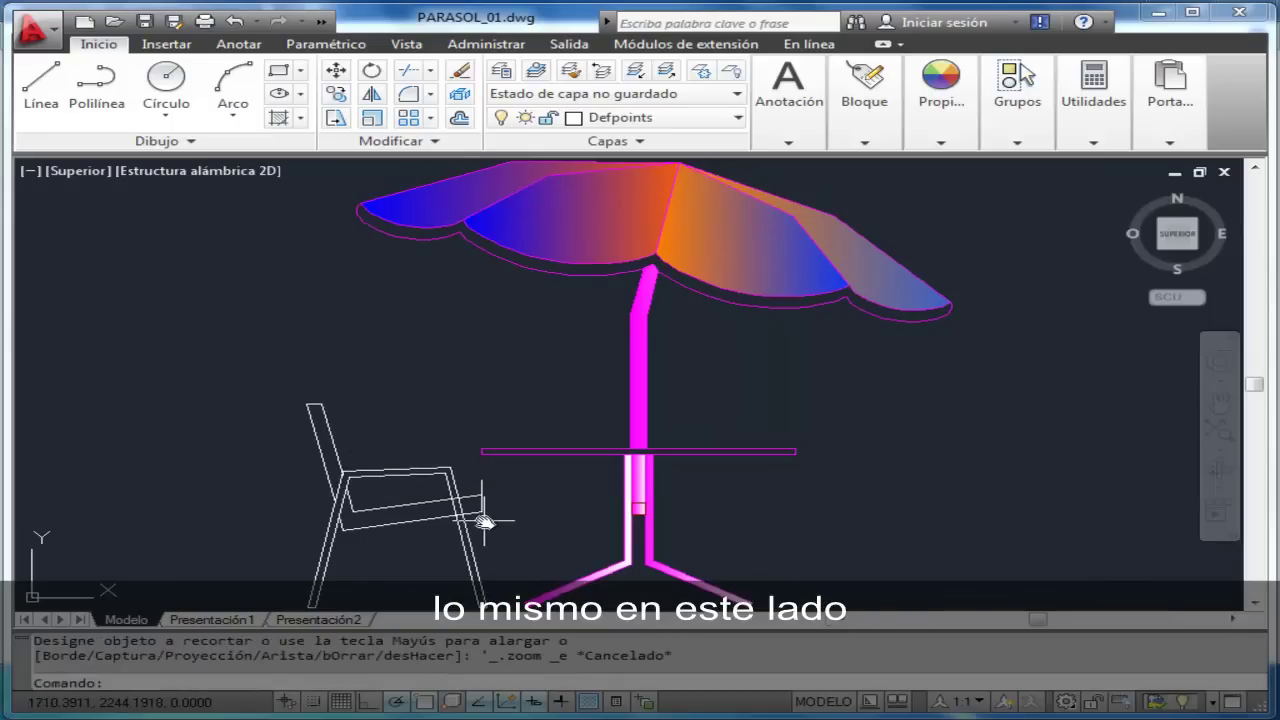
scroll(474, 505, "up", 3)
scroll(466, 515, "up", 2)
middle_click_drag(431, 550, 580, 406)
scroll(586, 402, "up", 2)
scroll(586, 402, "up", 2)
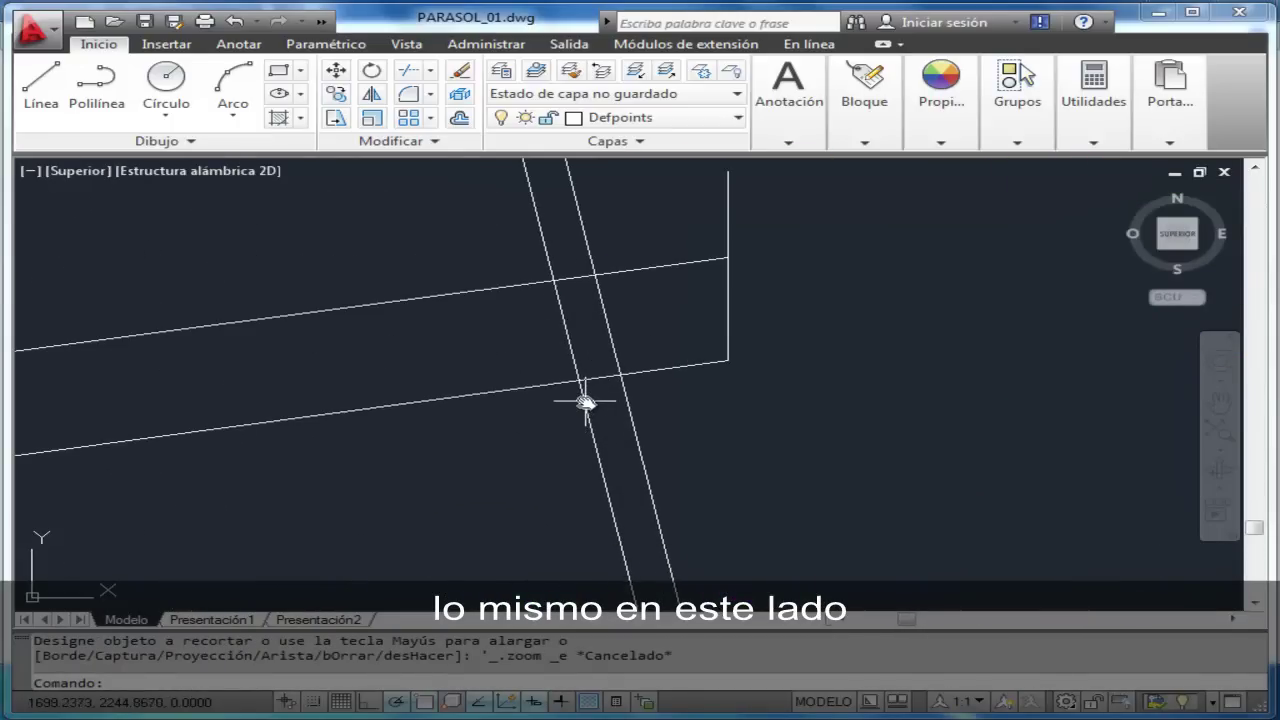
- Trim the upper and lower rail lines between the two leg lines
left_click(408, 76)
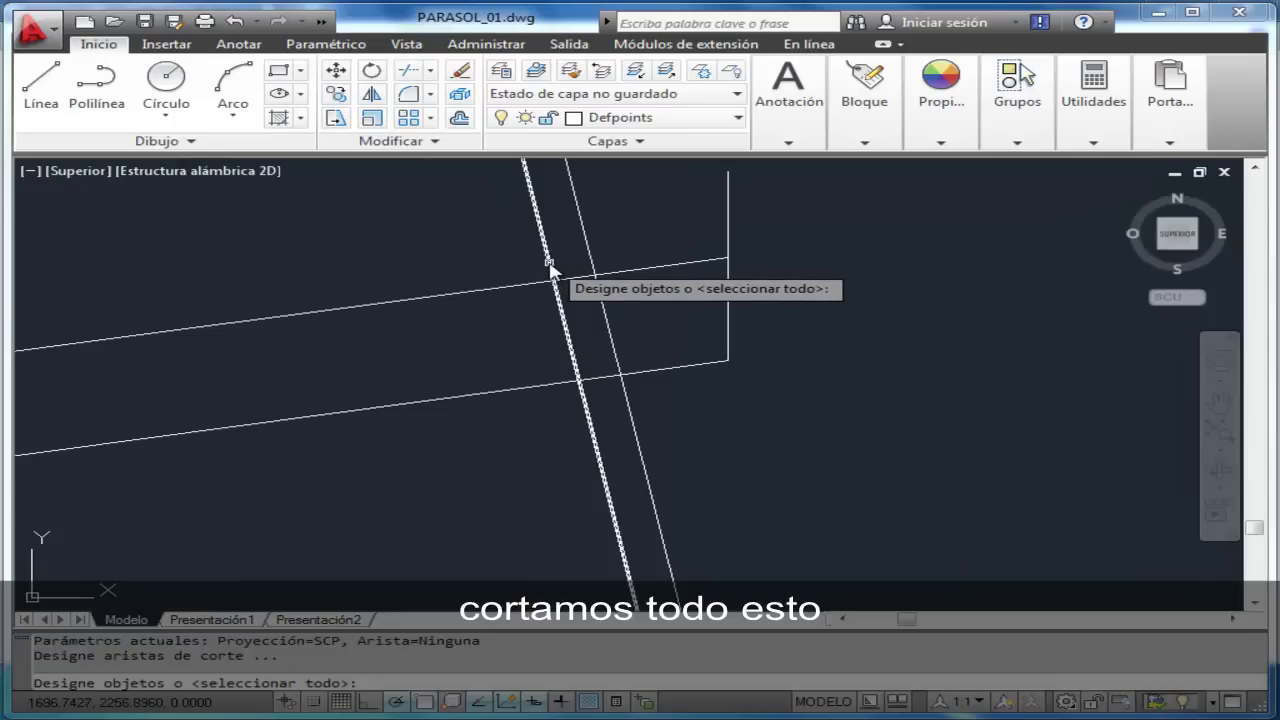
left_click(549, 266)
left_click(591, 270)
left_click(585, 276)
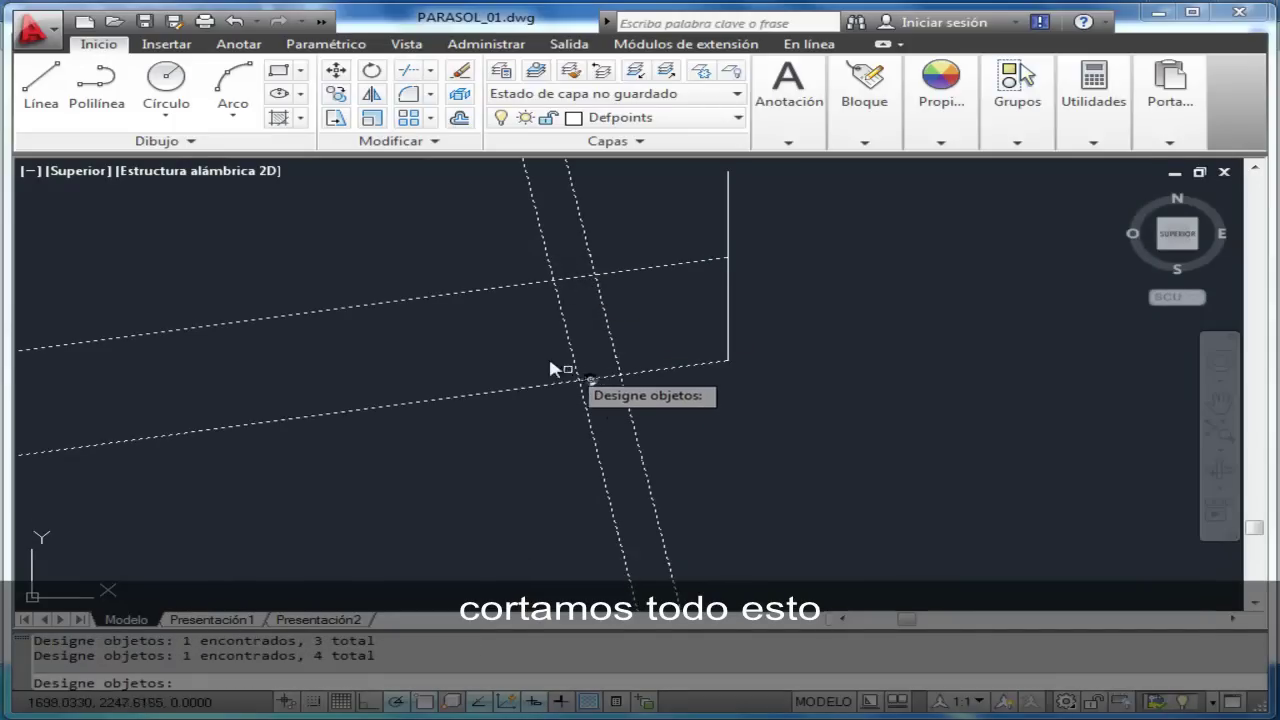
right_click(490, 344)
left_click(564, 278)
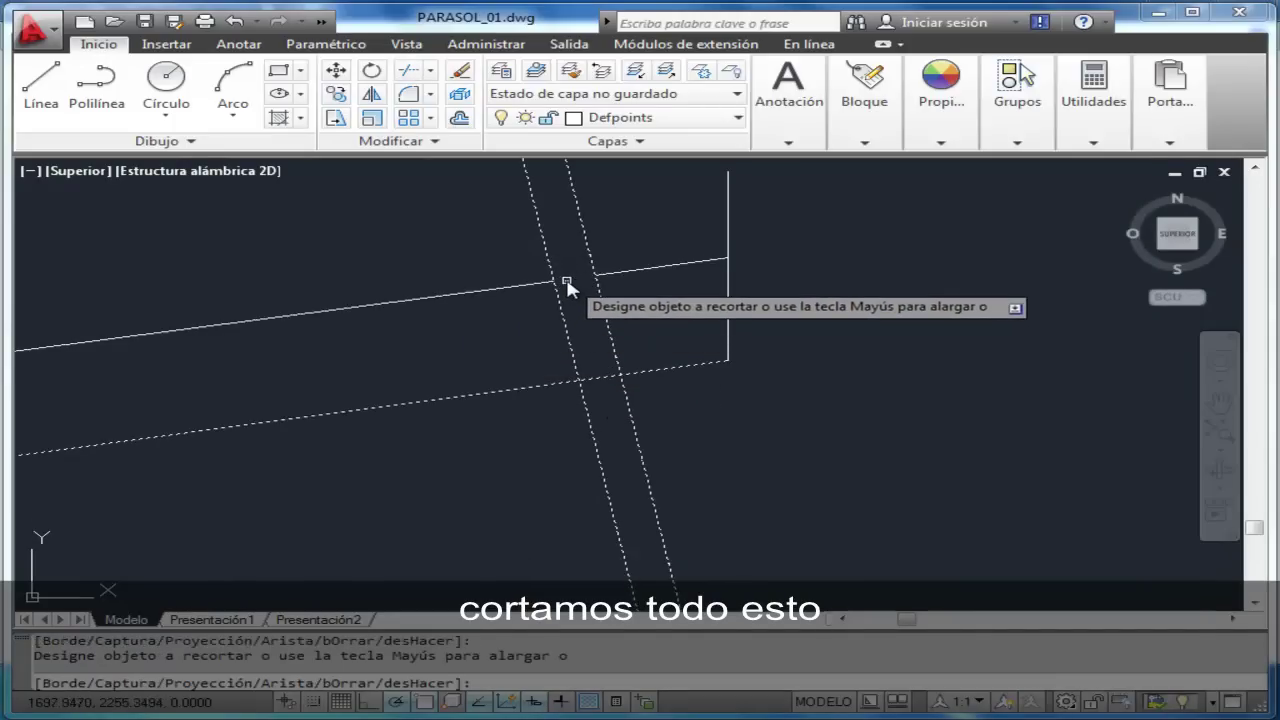
left_click(598, 379)
key("Escape")
key("Escape")
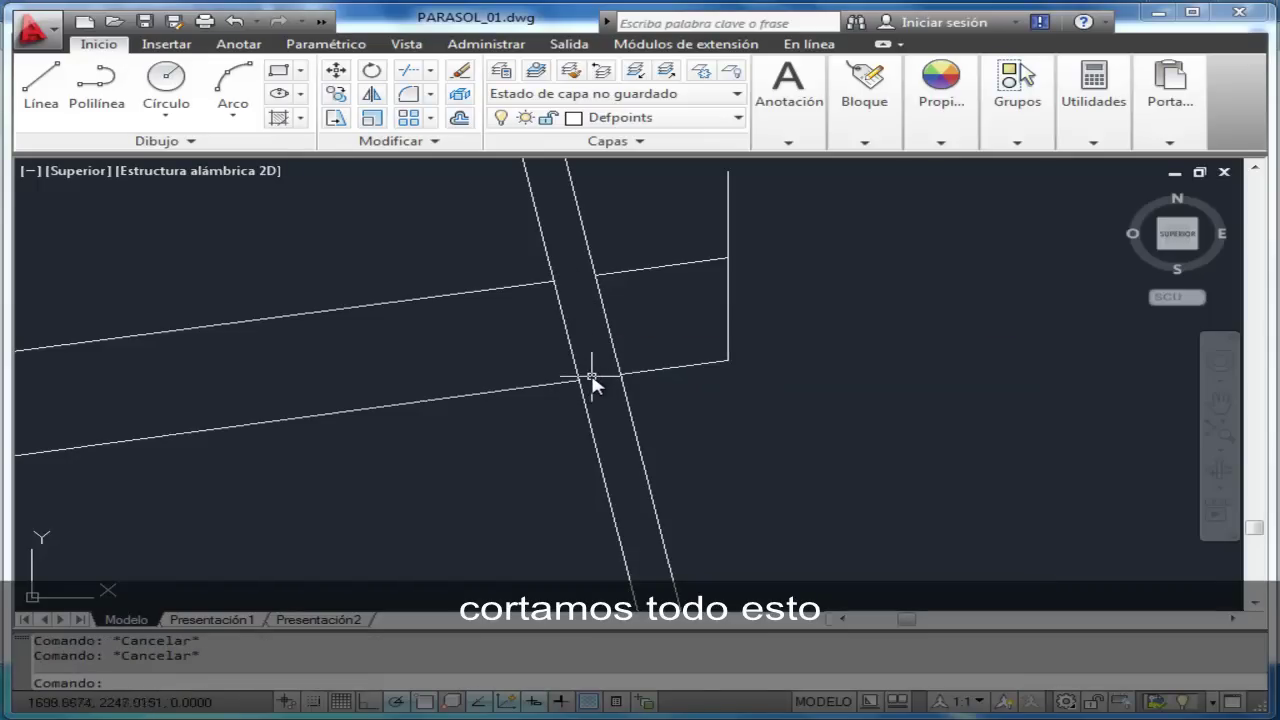
- Cut off the overhanging stub at the rail's right end above the seat front
left_click(403, 78)
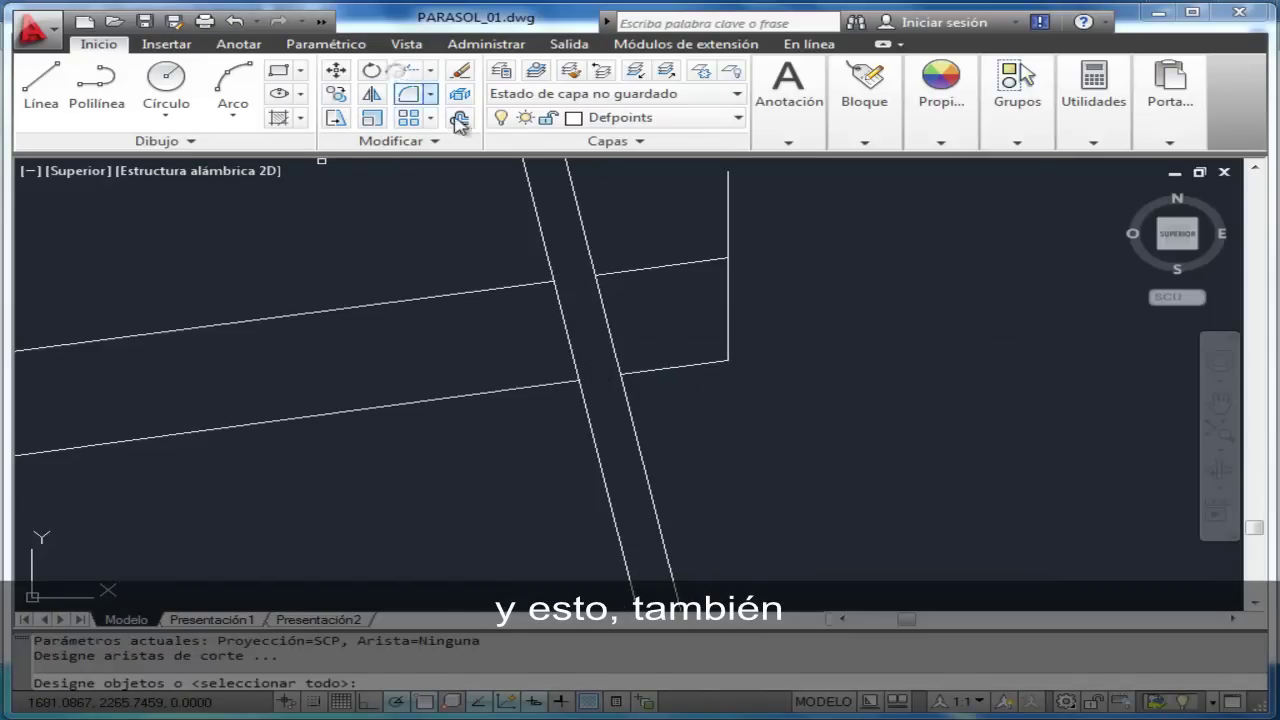
left_click(728, 226)
left_click(728, 226)
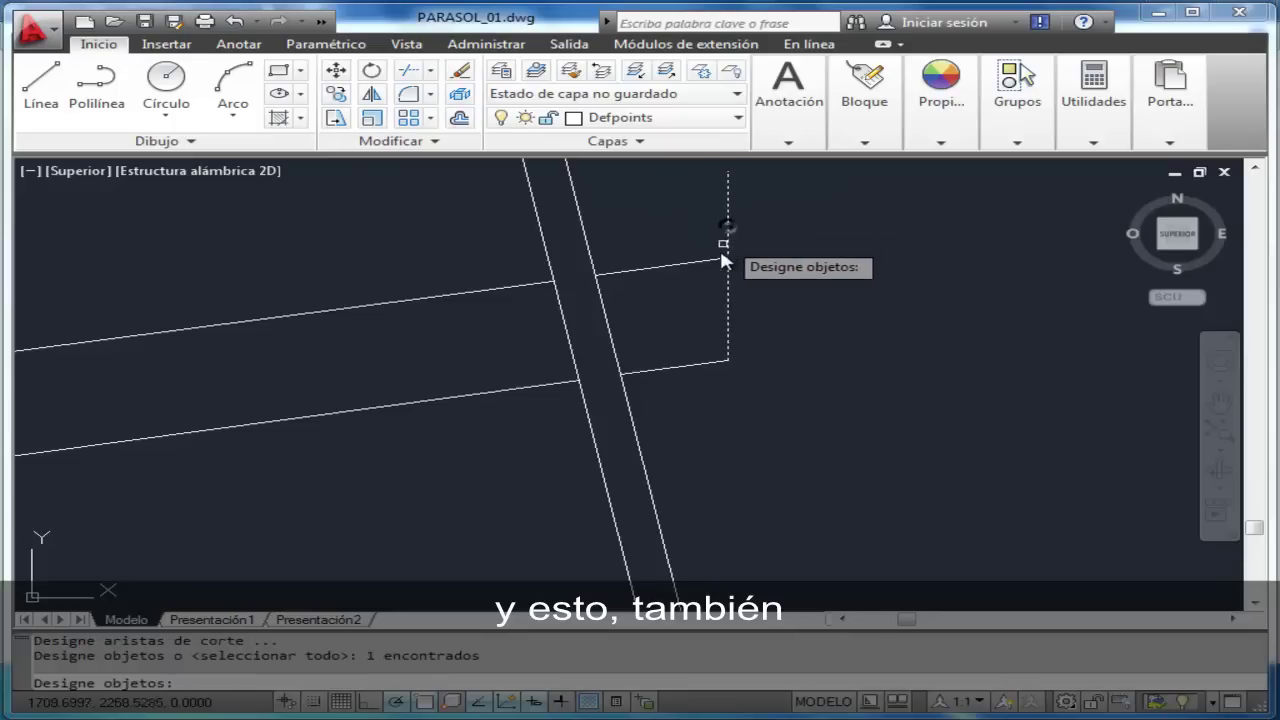
left_click(694, 264)
key("Return")
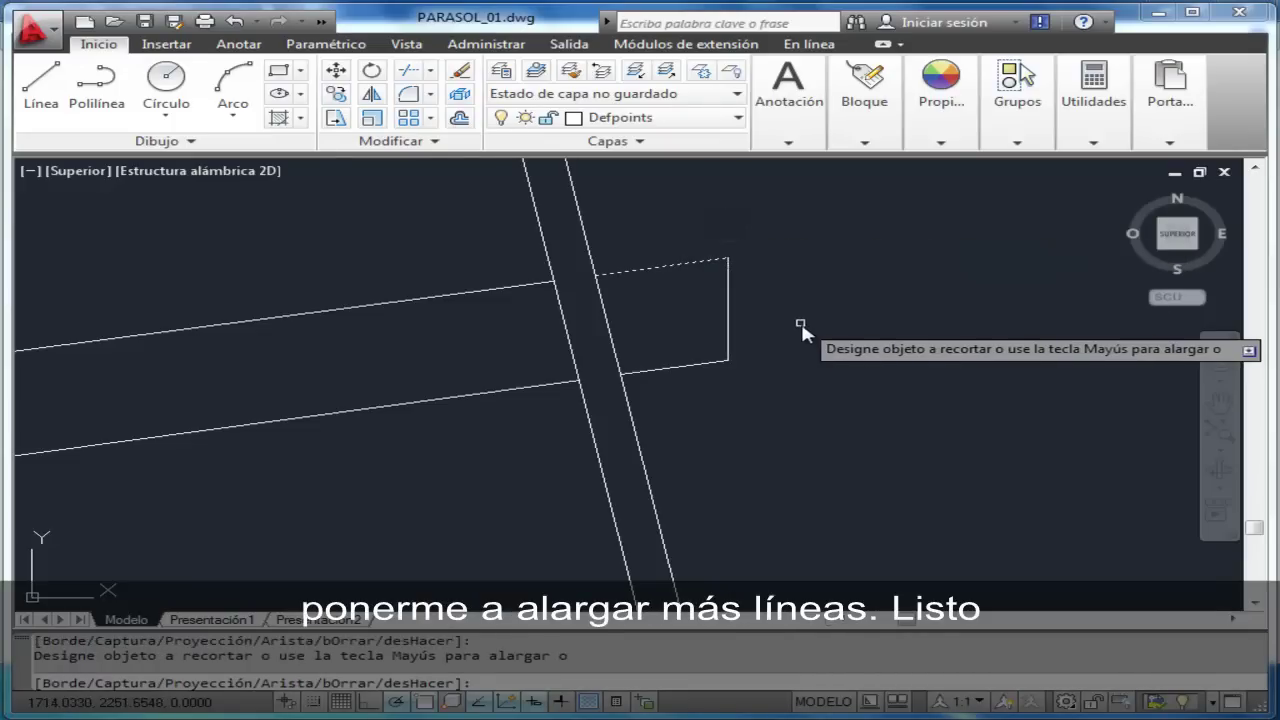
key("Escape")
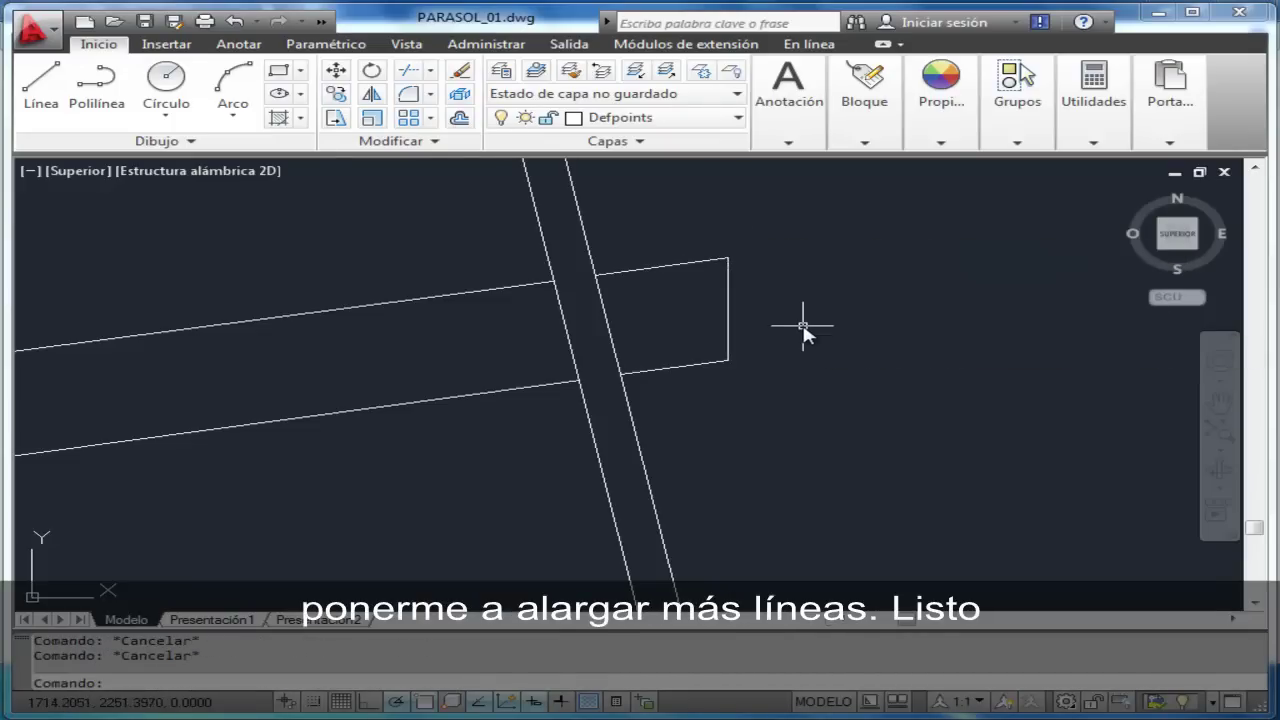
middle_click(809, 322)
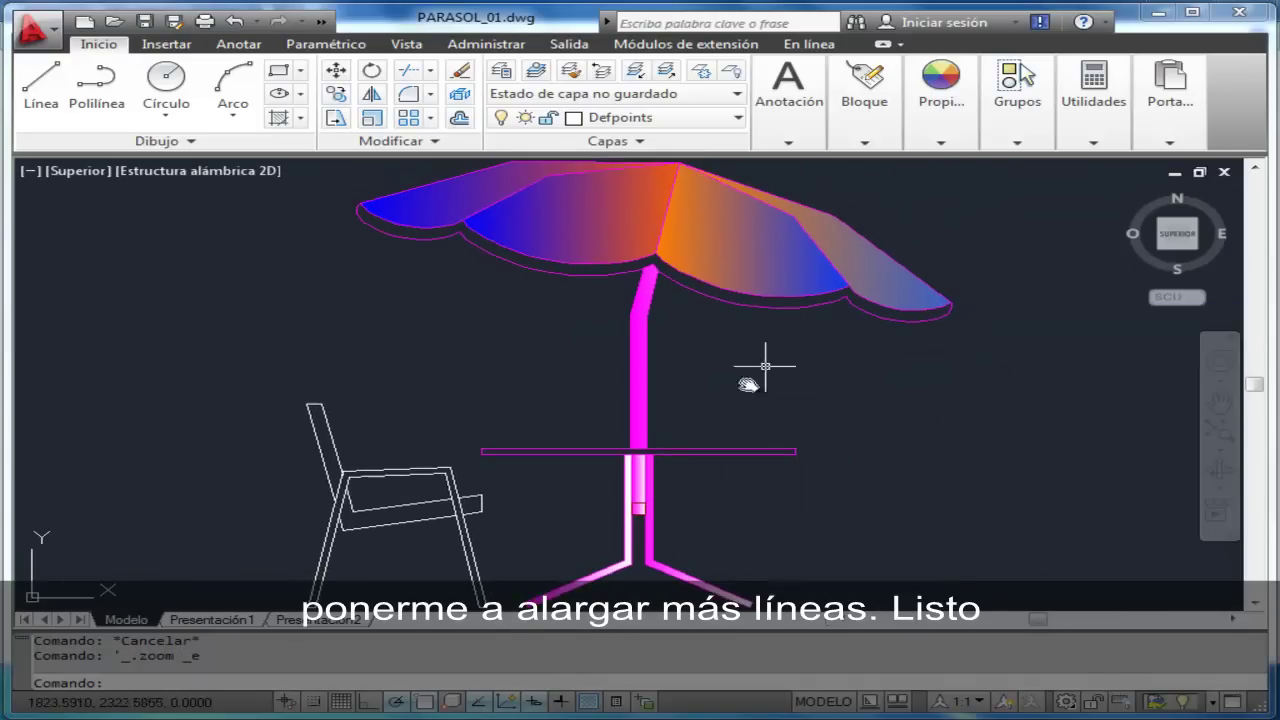
- Add a 71,25 vertical linear dimension on the right, from leg bottom to seat corner
mouse_move(410, 557)
middle_mouse_down()
mouse_move(529, 449)
mouse_move(574, 451)
middle_mouse_up()
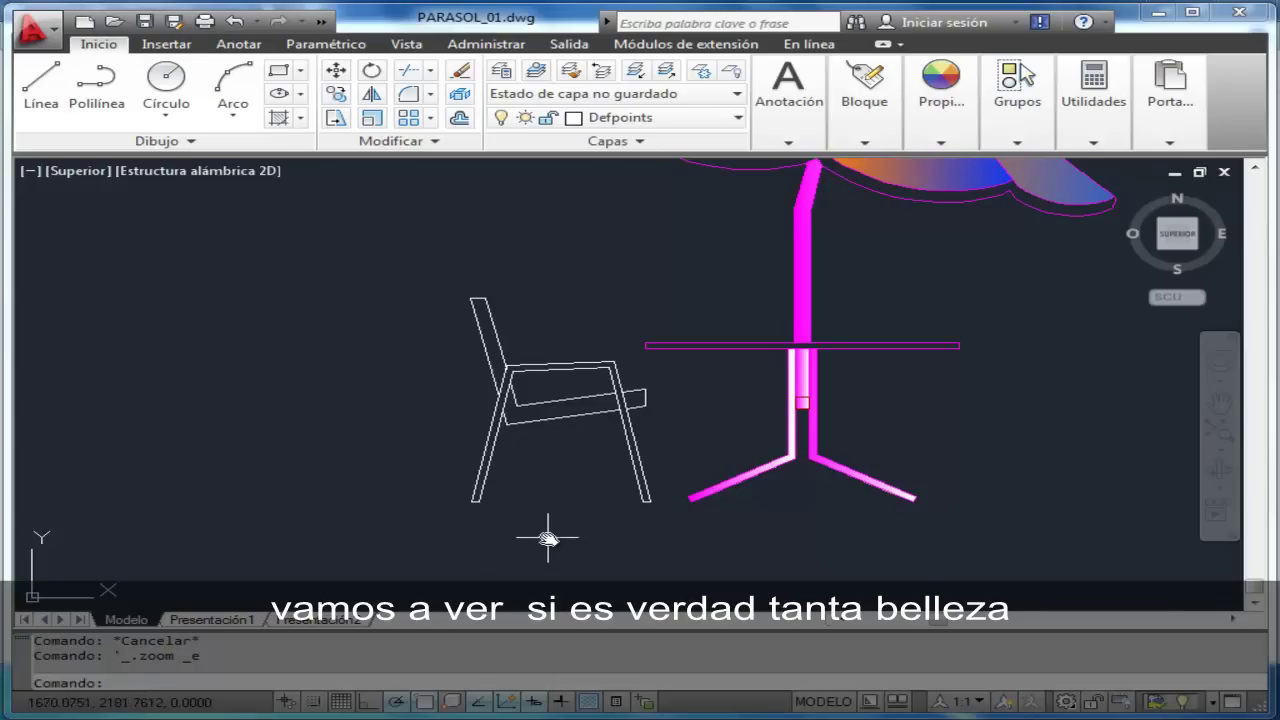
scroll(550, 530, "up", 2)
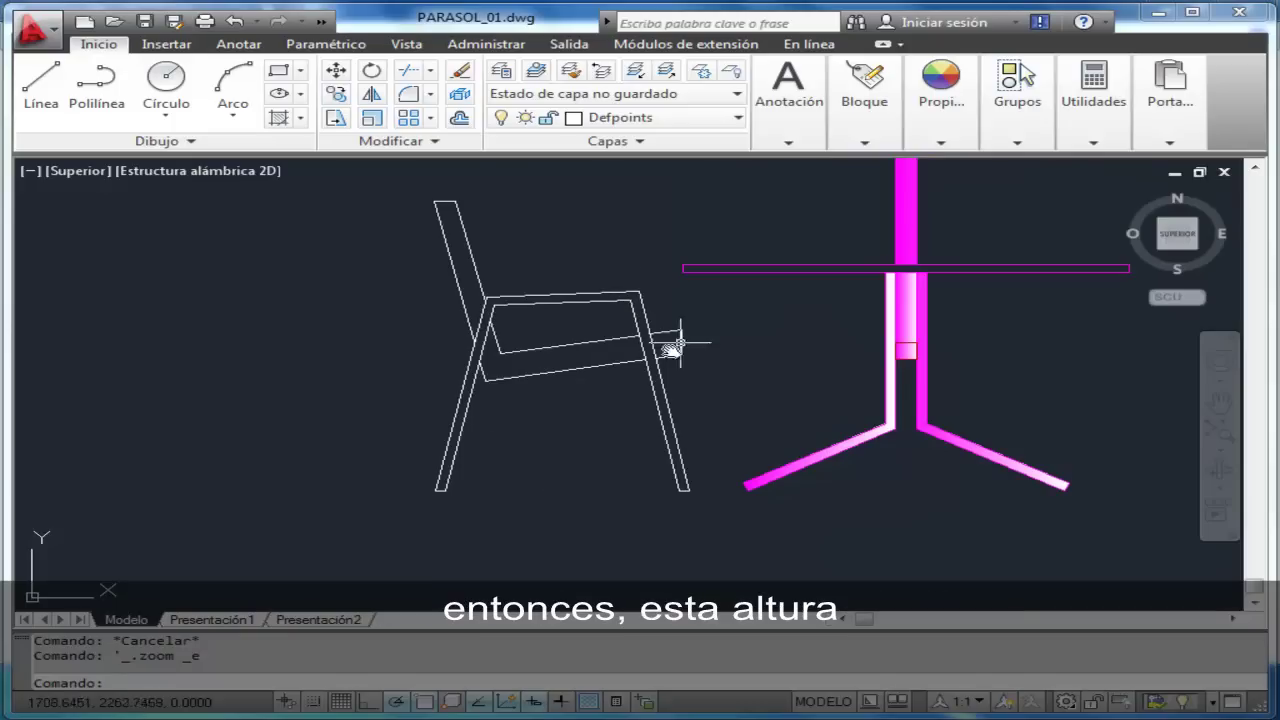
left_click(226, 48)
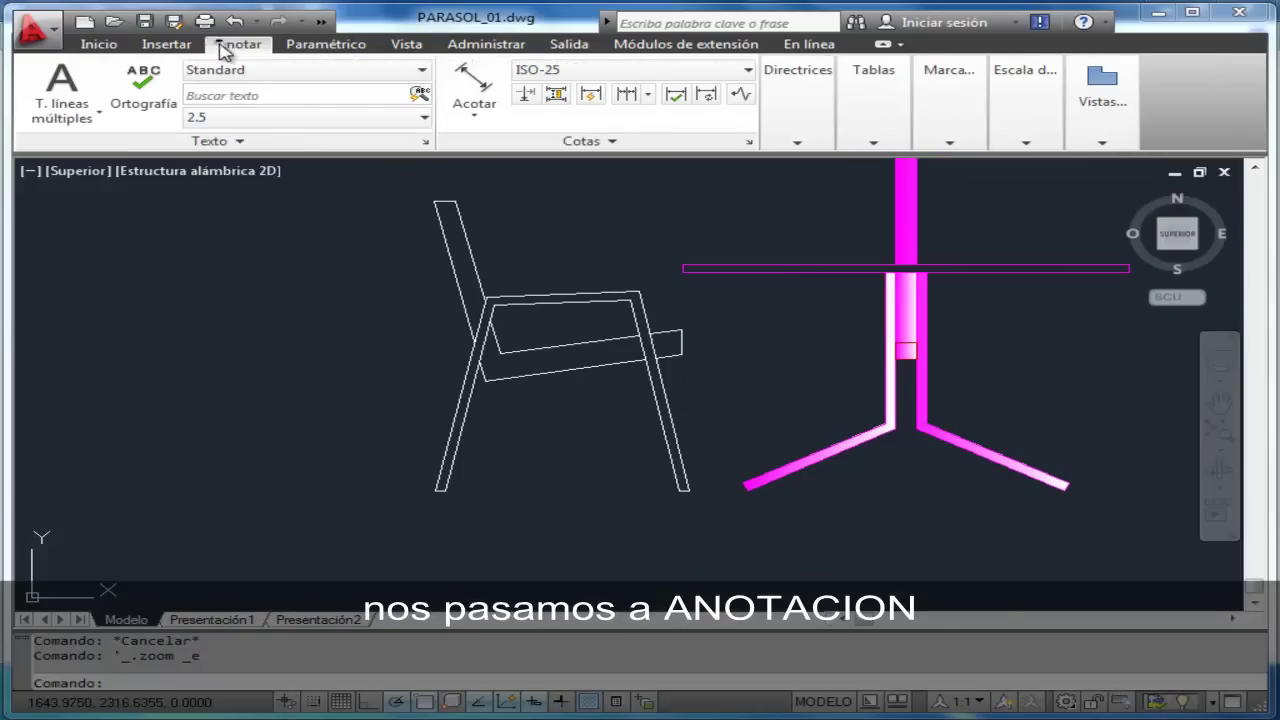
left_click(473, 111)
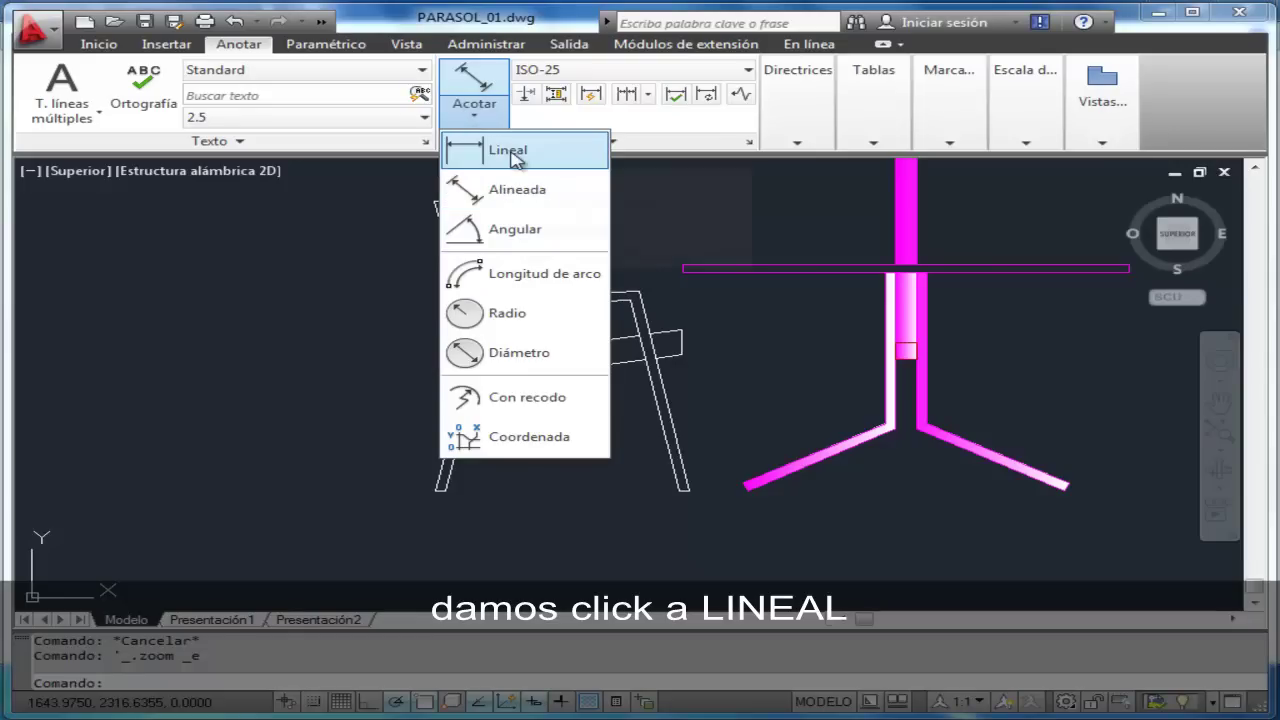
left_click(514, 158)
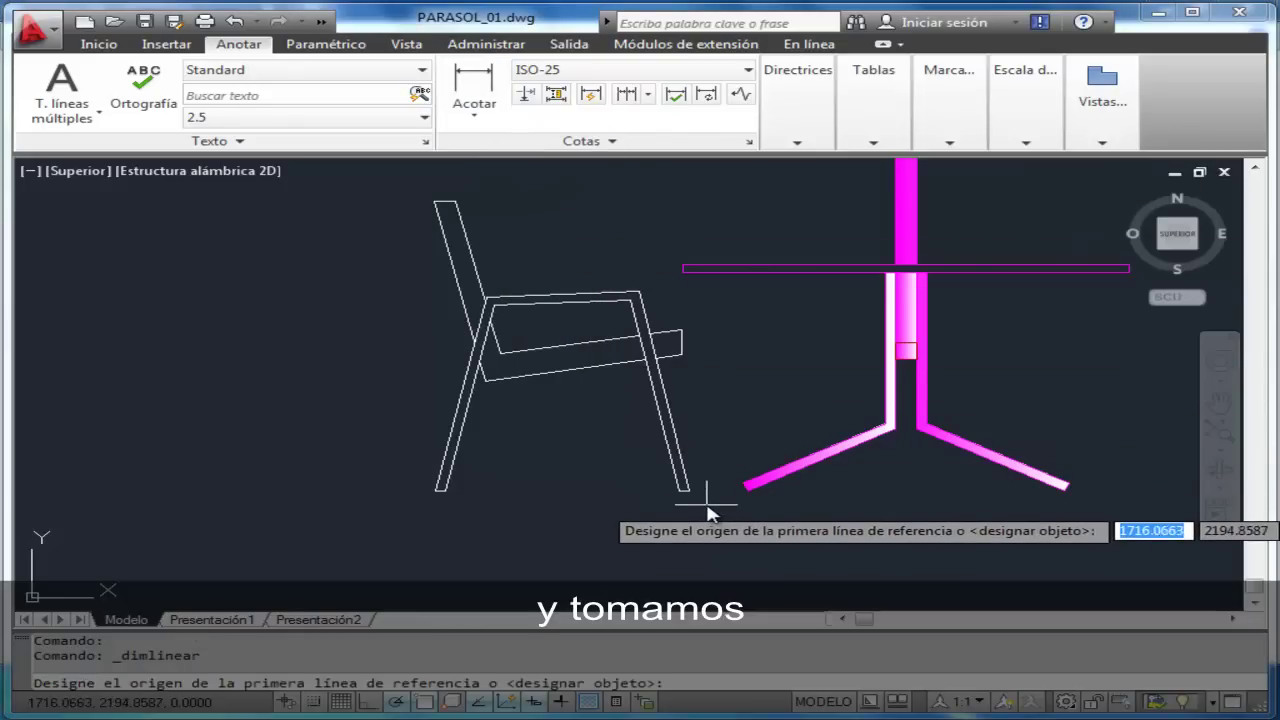
scroll(700, 486, "up", 5)
left_click(652, 476)
scroll(648, 252, "down", 2)
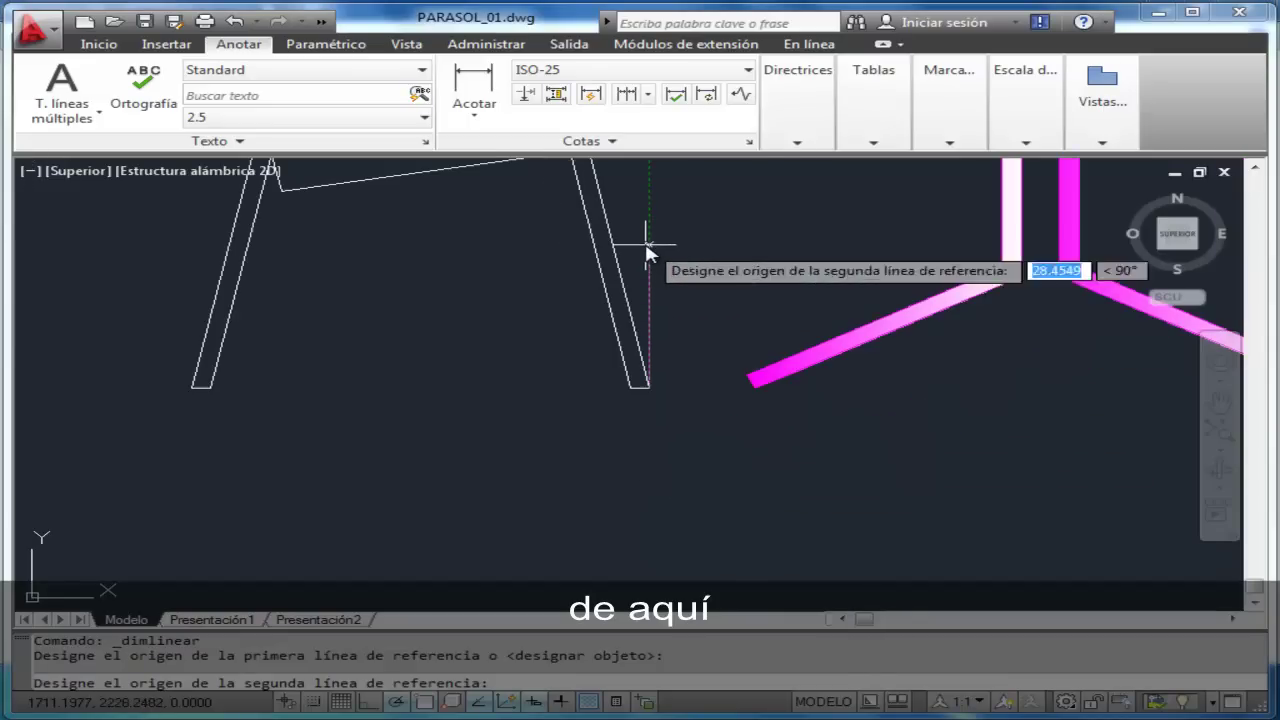
middle_click_drag(646, 217, 660, 451)
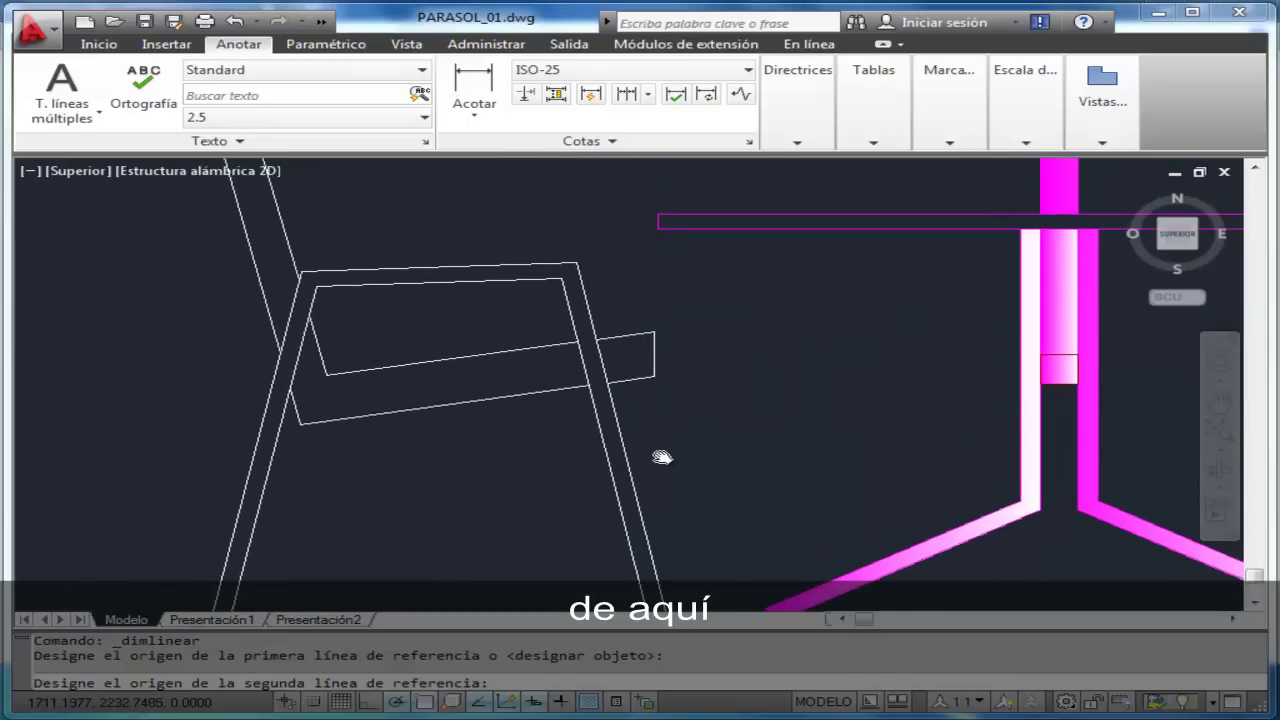
left_click(578, 263)
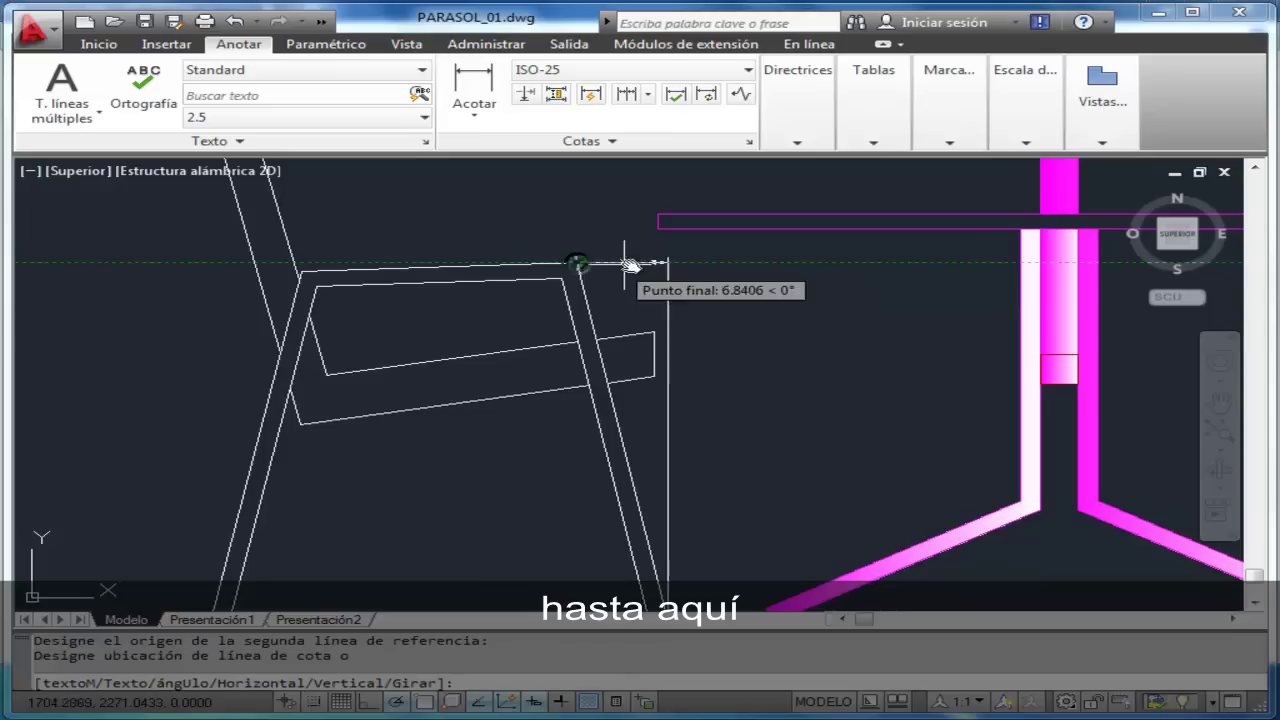
left_click(727, 314)
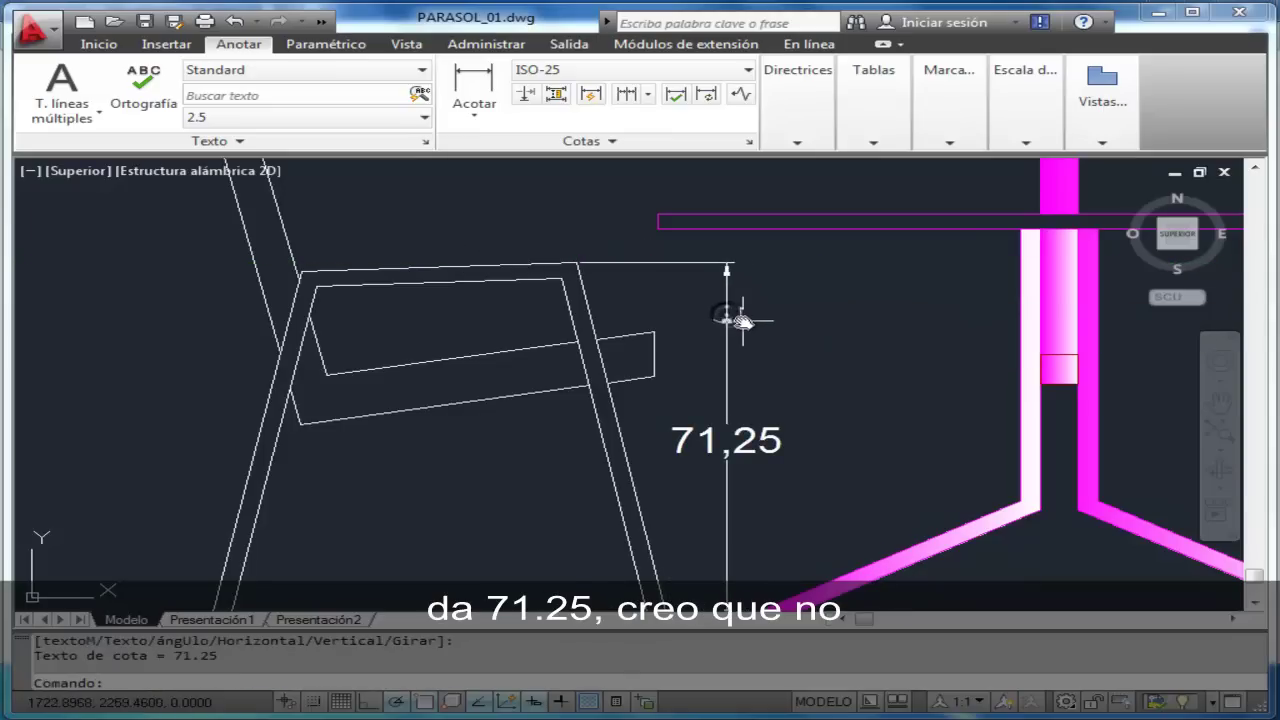
key("alt+Tab")
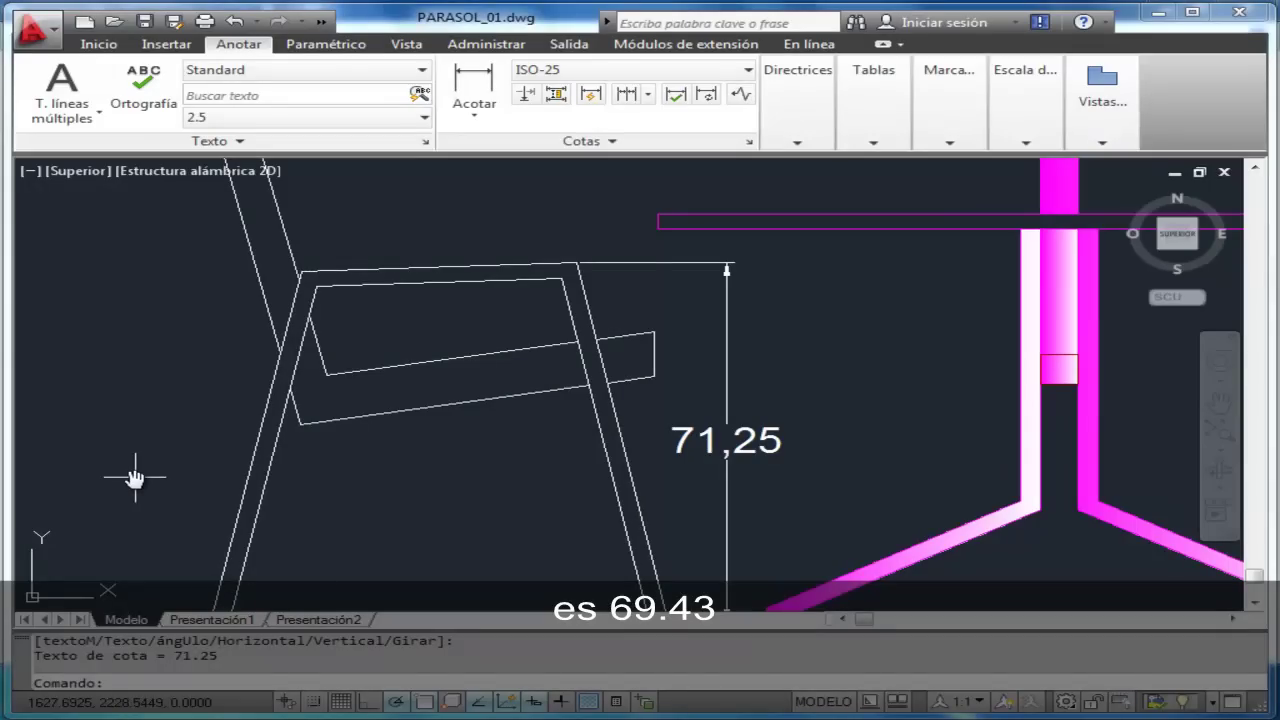
- Add a 69,43 vertical dimension on the chair's left side and compare with the reference
middle_click_drag(123, 527, 199, 460)
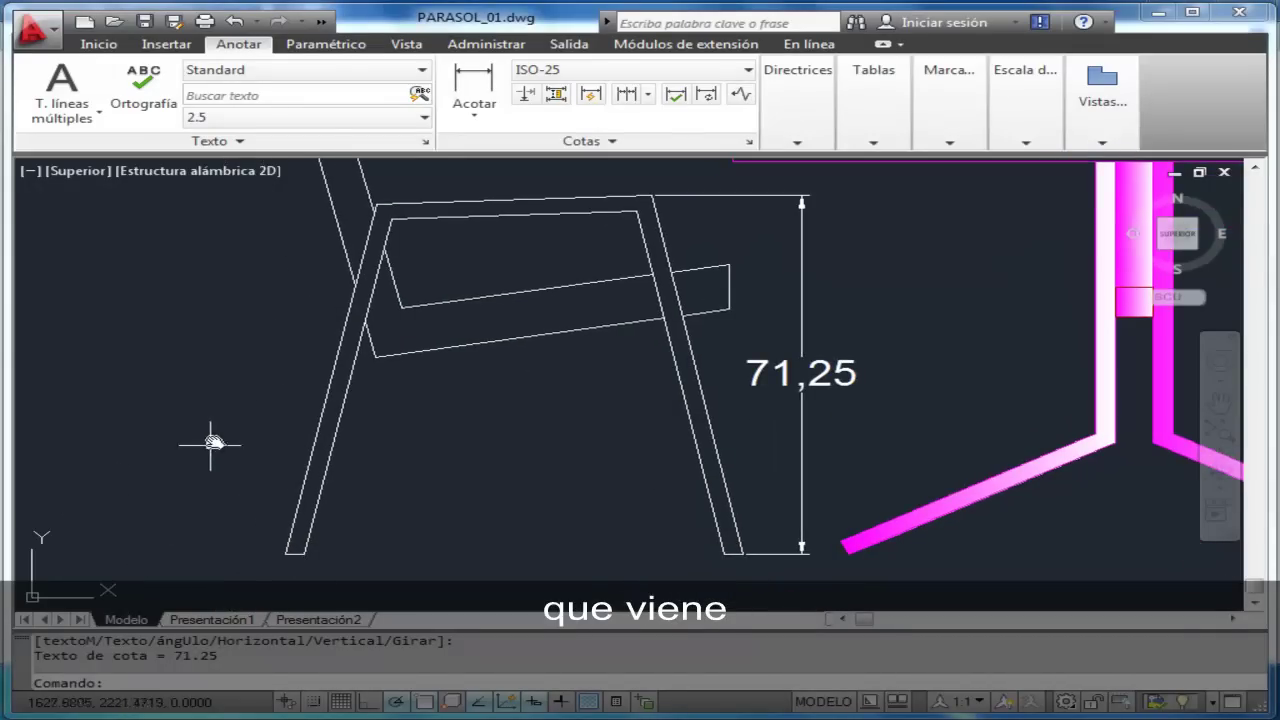
left_click(467, 80)
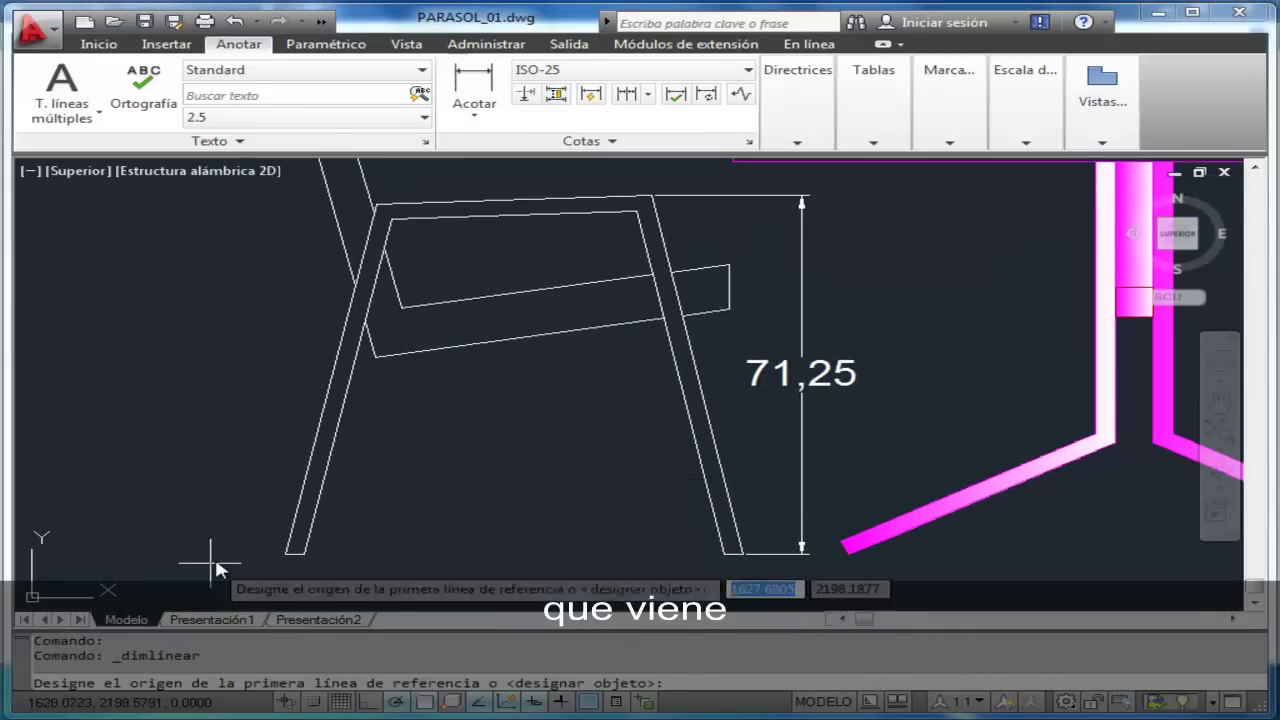
left_click(289, 551)
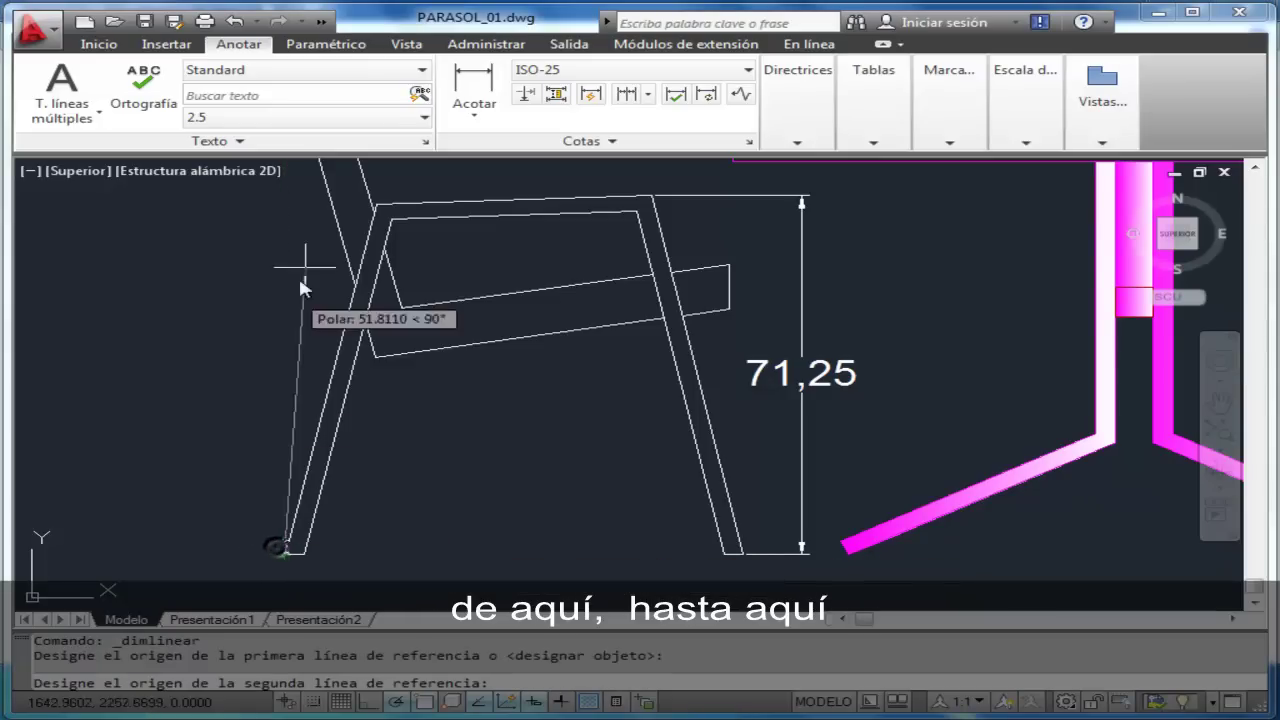
left_click(370, 206)
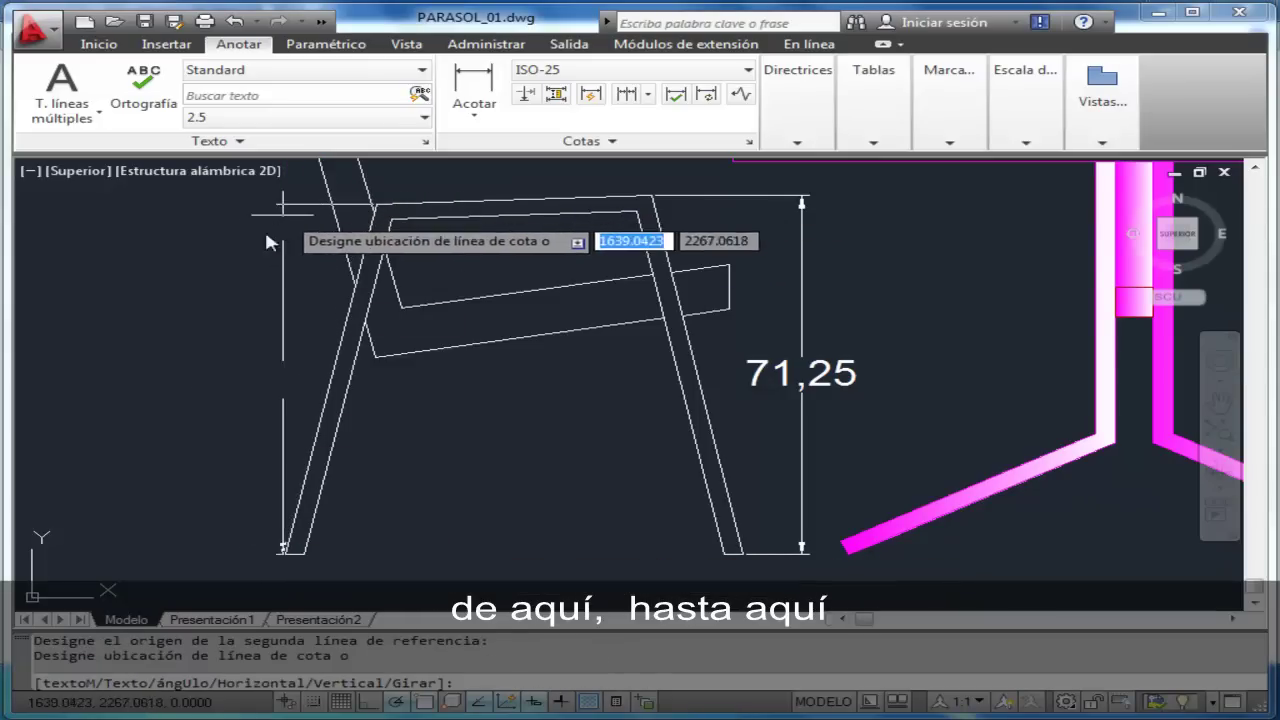
left_click(241, 255)
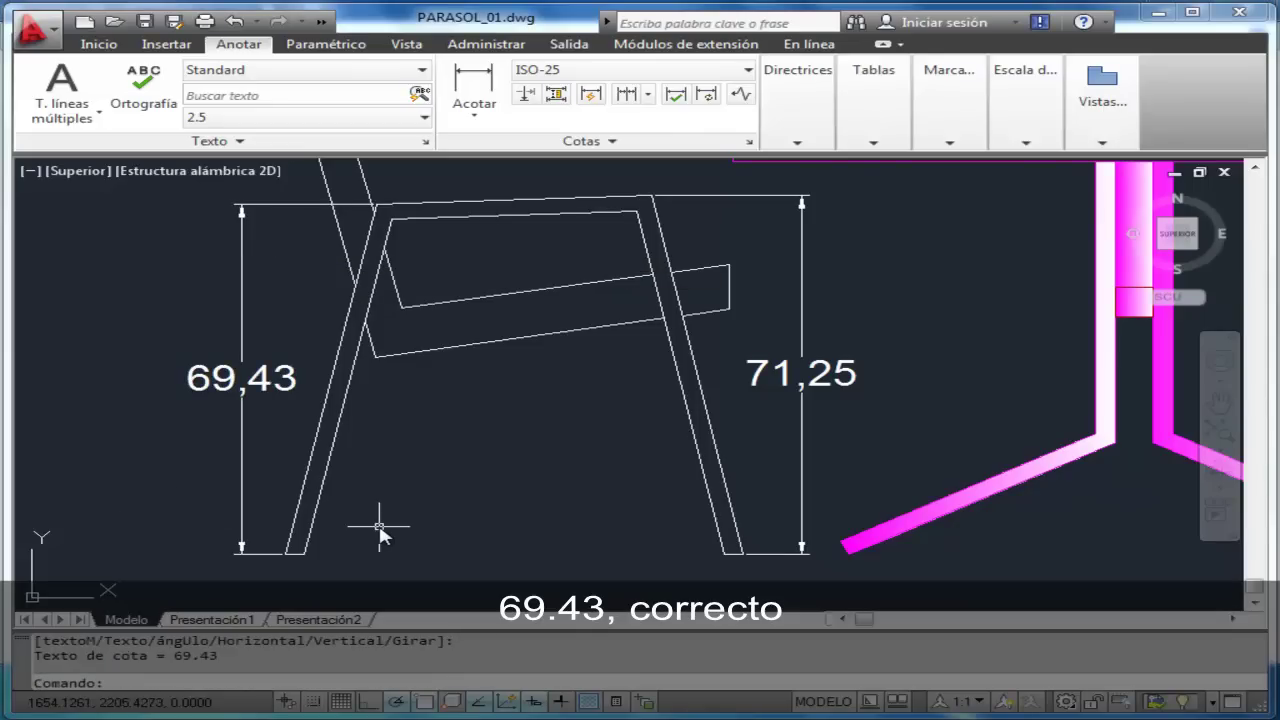
key("alt+Tab")
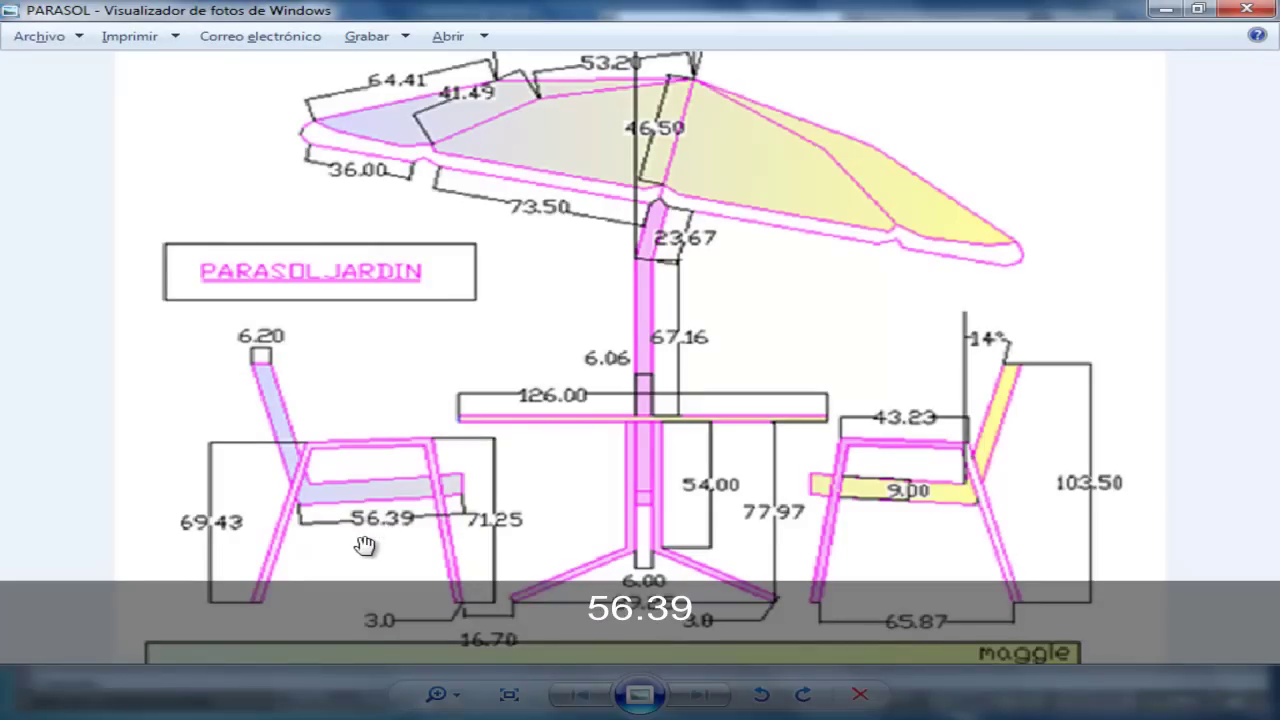
key("alt+Tab")
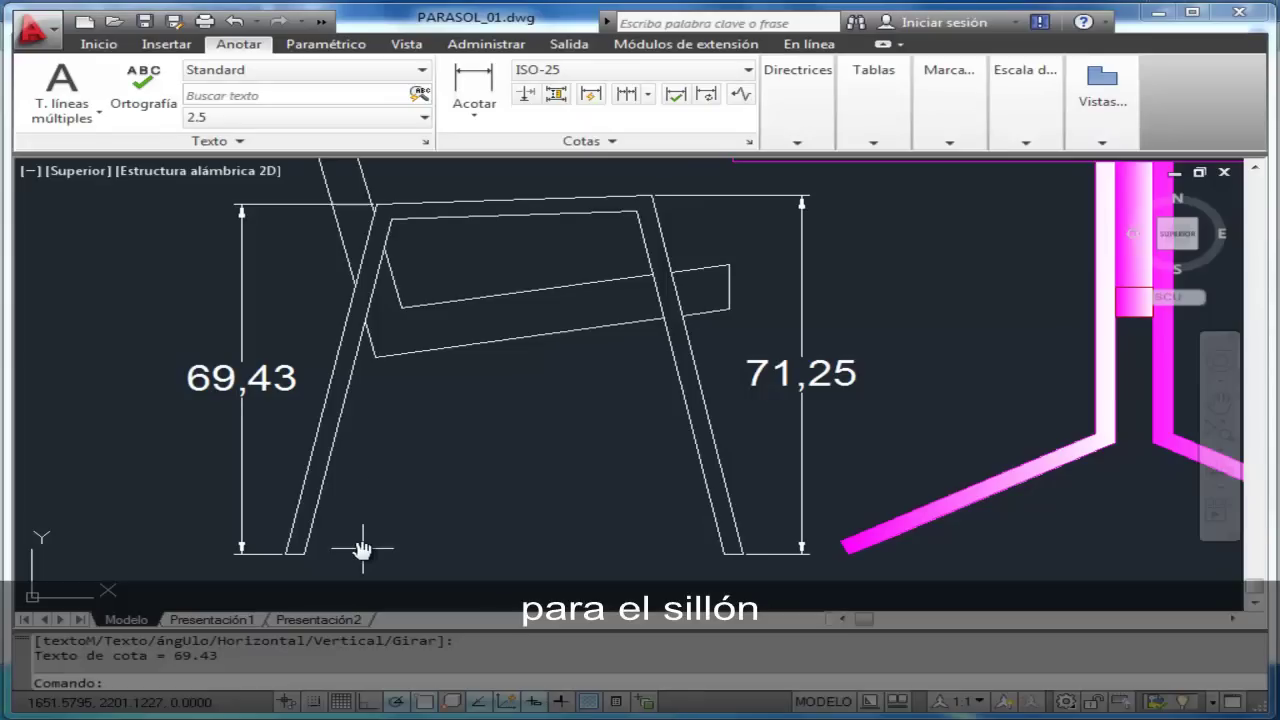
- Add a 56,39 aligned dimension along the sloped seat rail and verify it against the reference
left_click(452, 121)
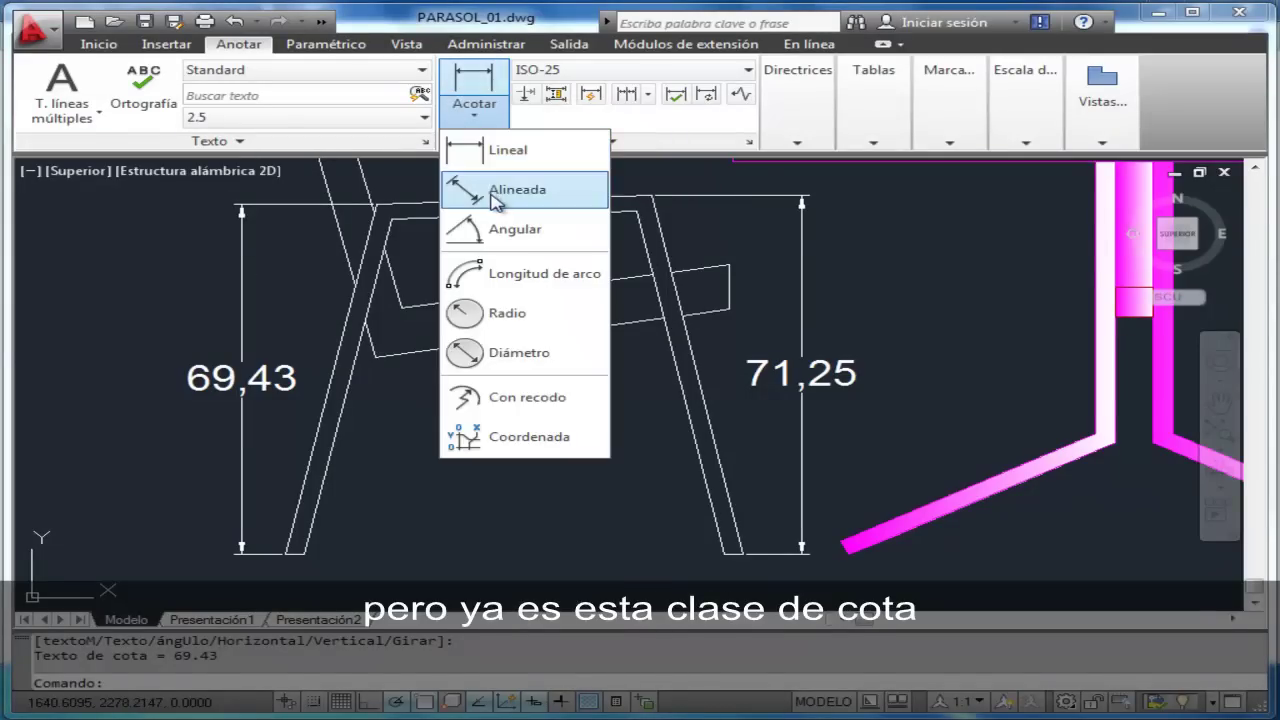
left_click(497, 189)
left_click(375, 356)
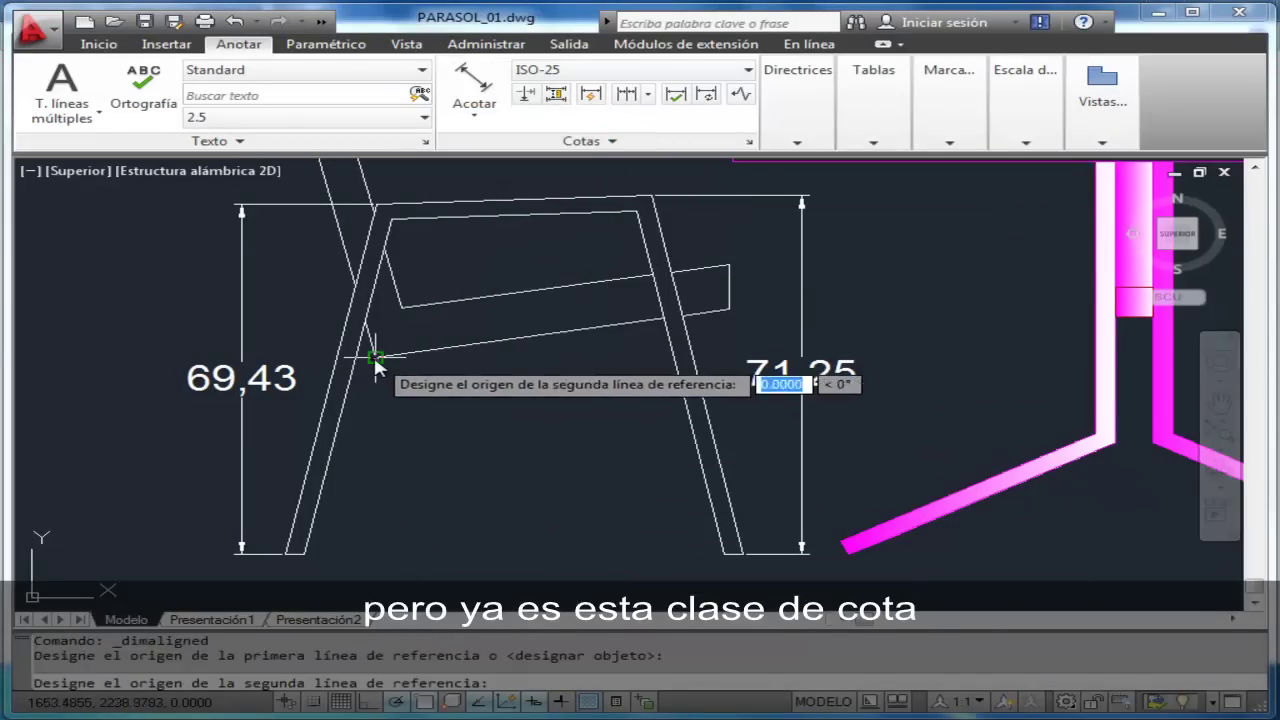
left_click(731, 309)
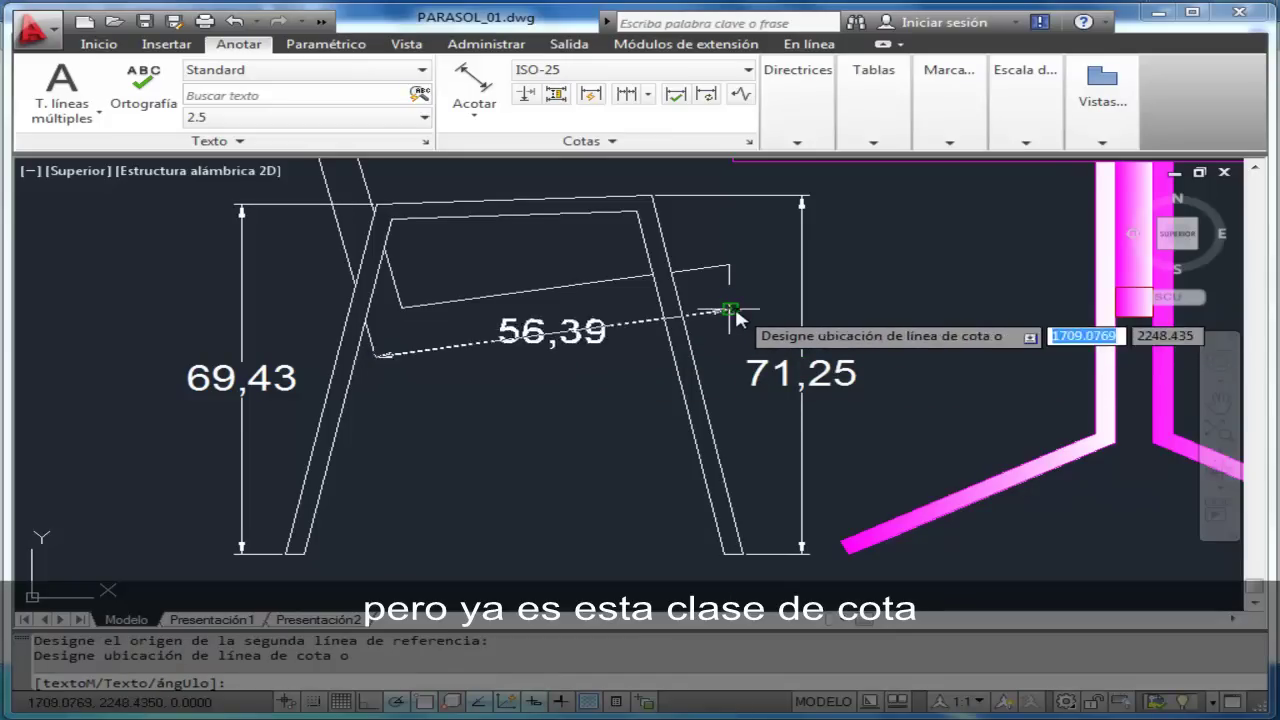
left_click(716, 352)
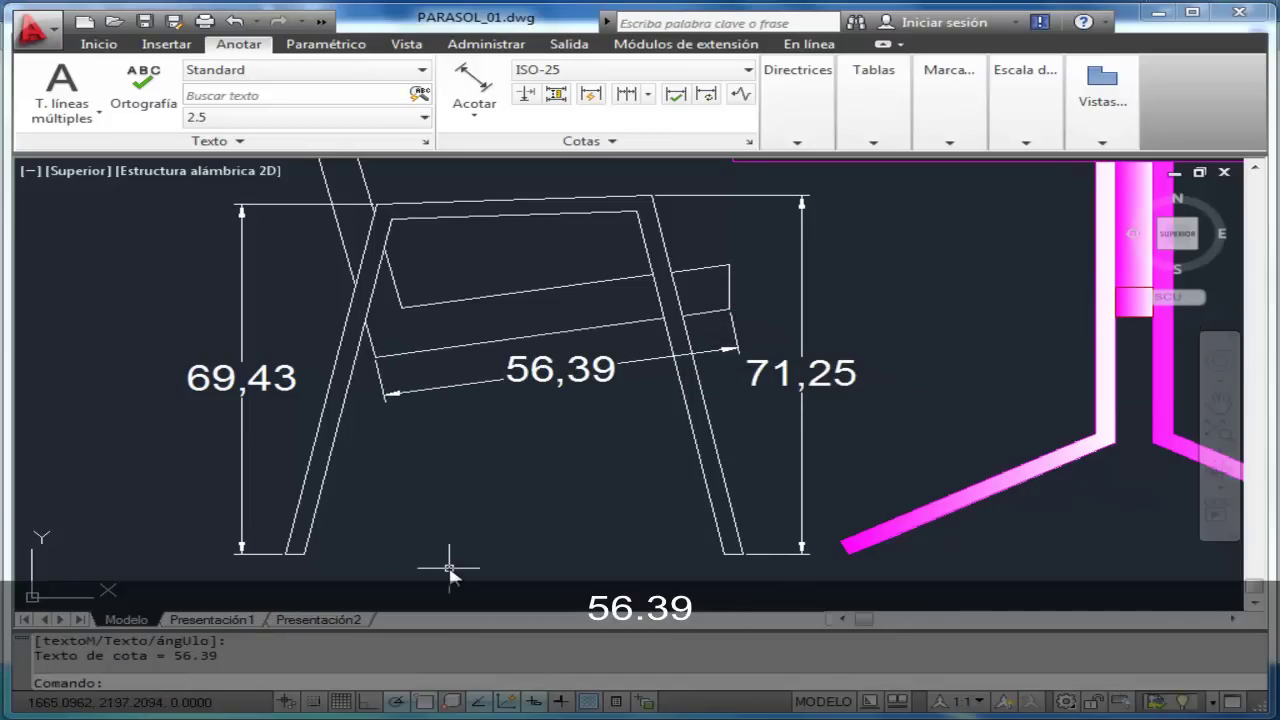
key("alt+Tab")
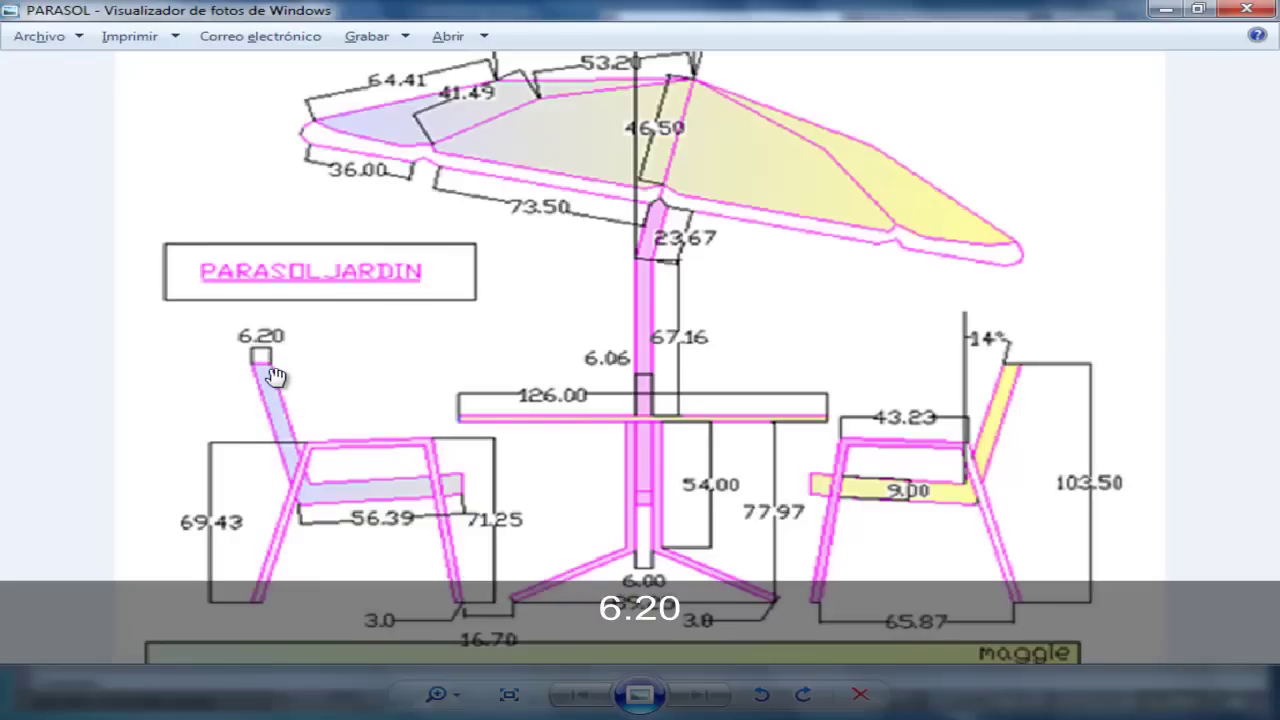
key("alt+Tab")
middle_click_drag(320, 287, 420, 523)
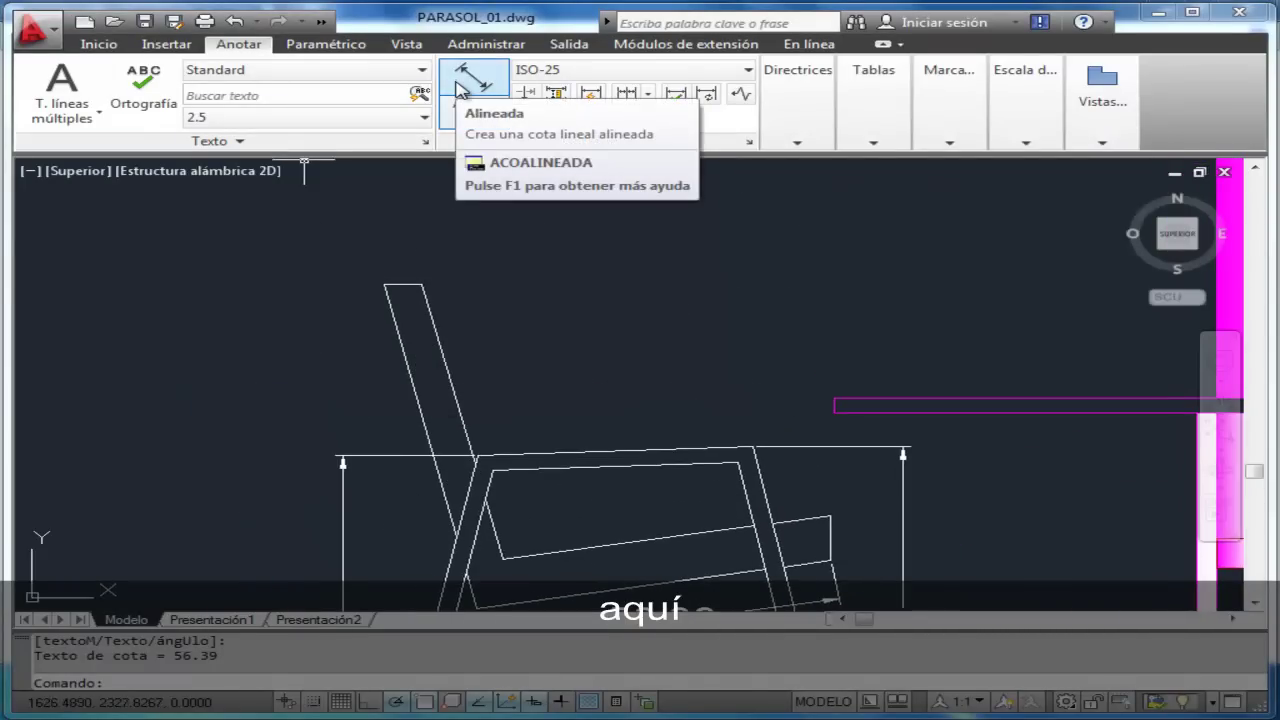
left_click(462, 120)
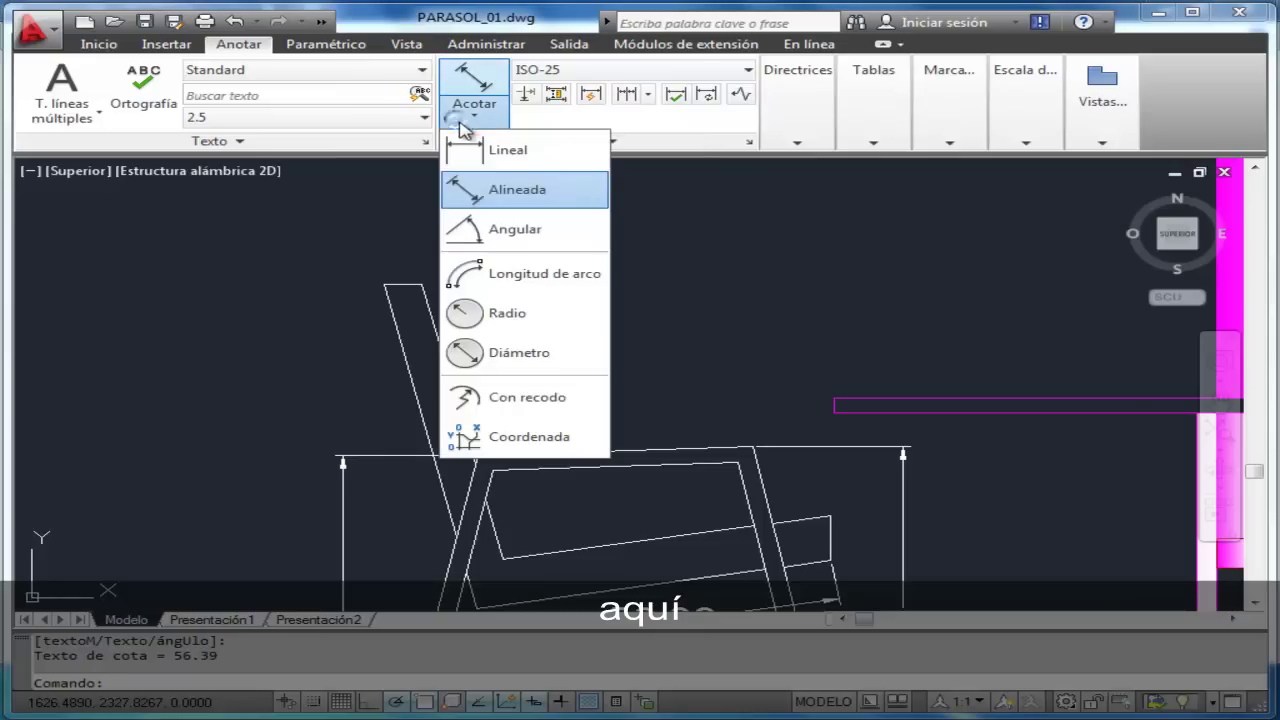
left_click(497, 150)
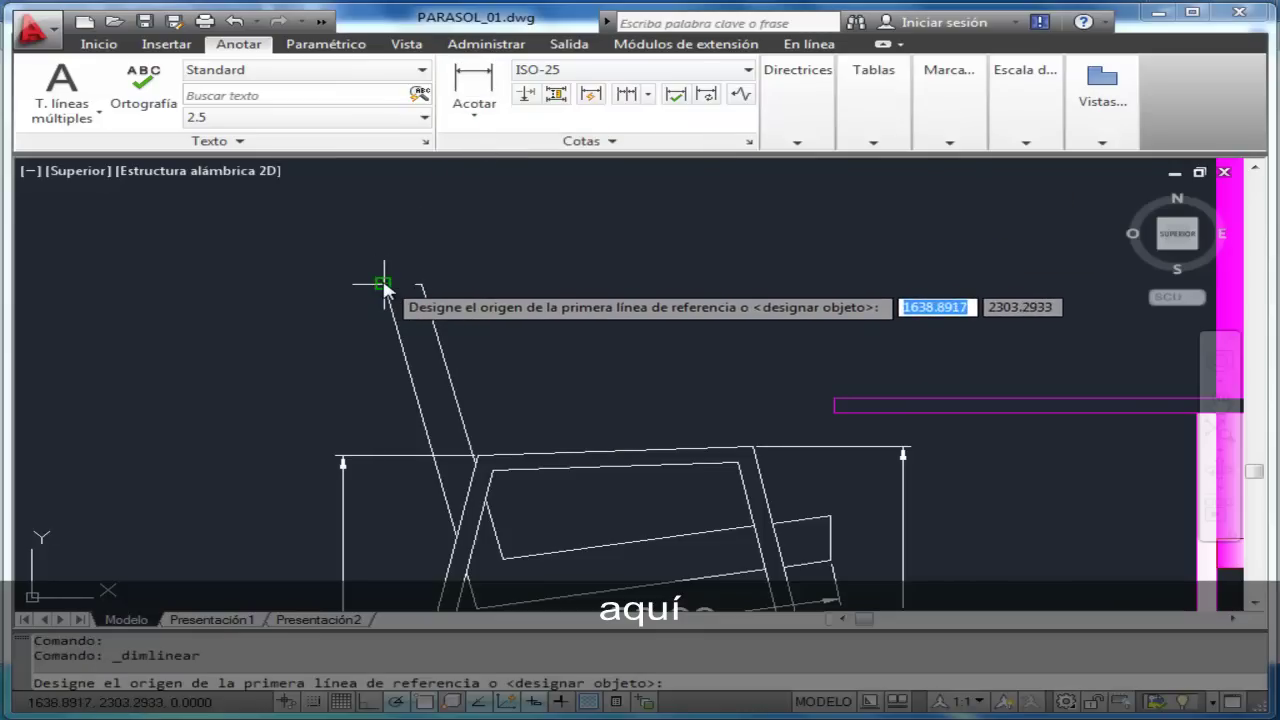
left_click(383, 285)
left_click(422, 285)
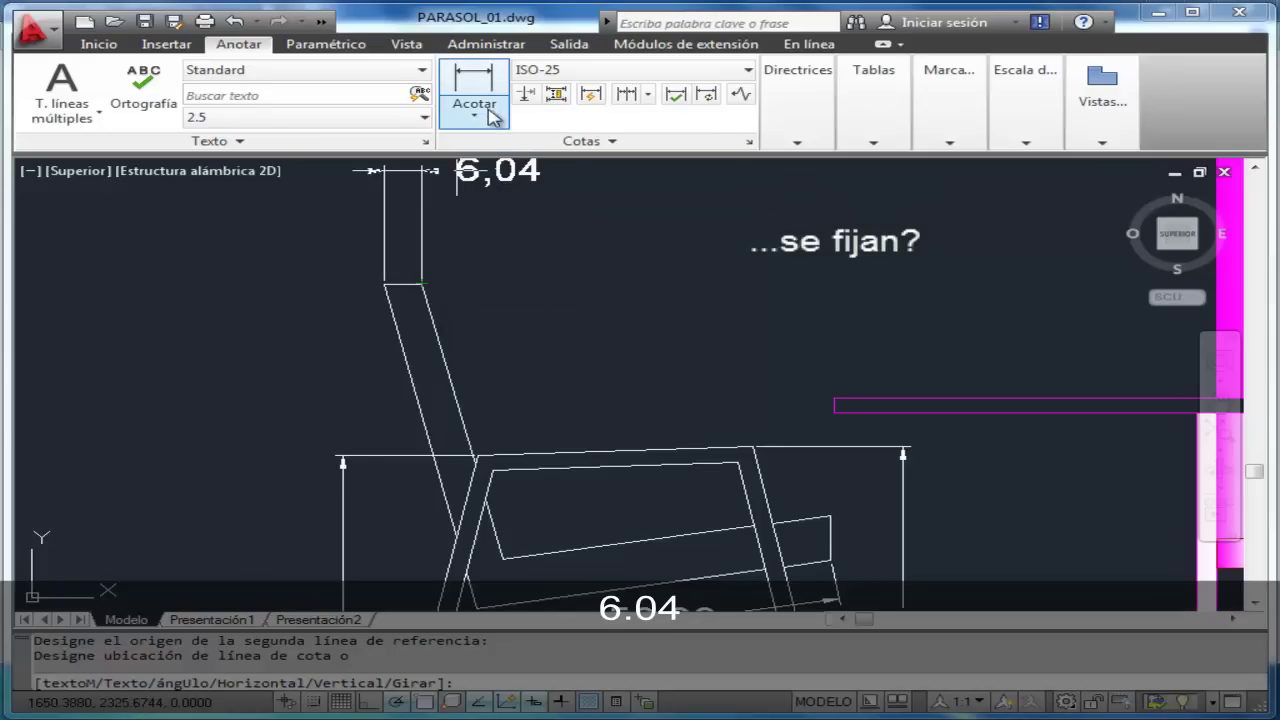
key("Escape")
key("Escape")
key("Escape")
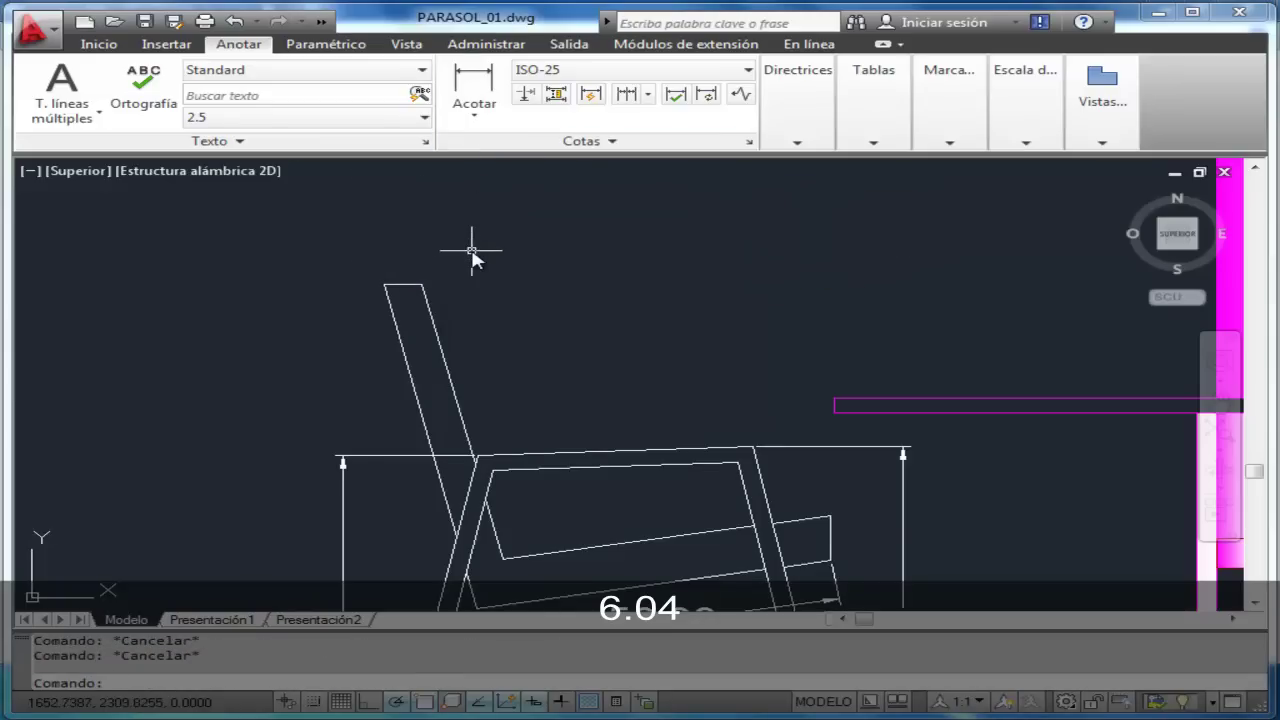
left_click(486, 117)
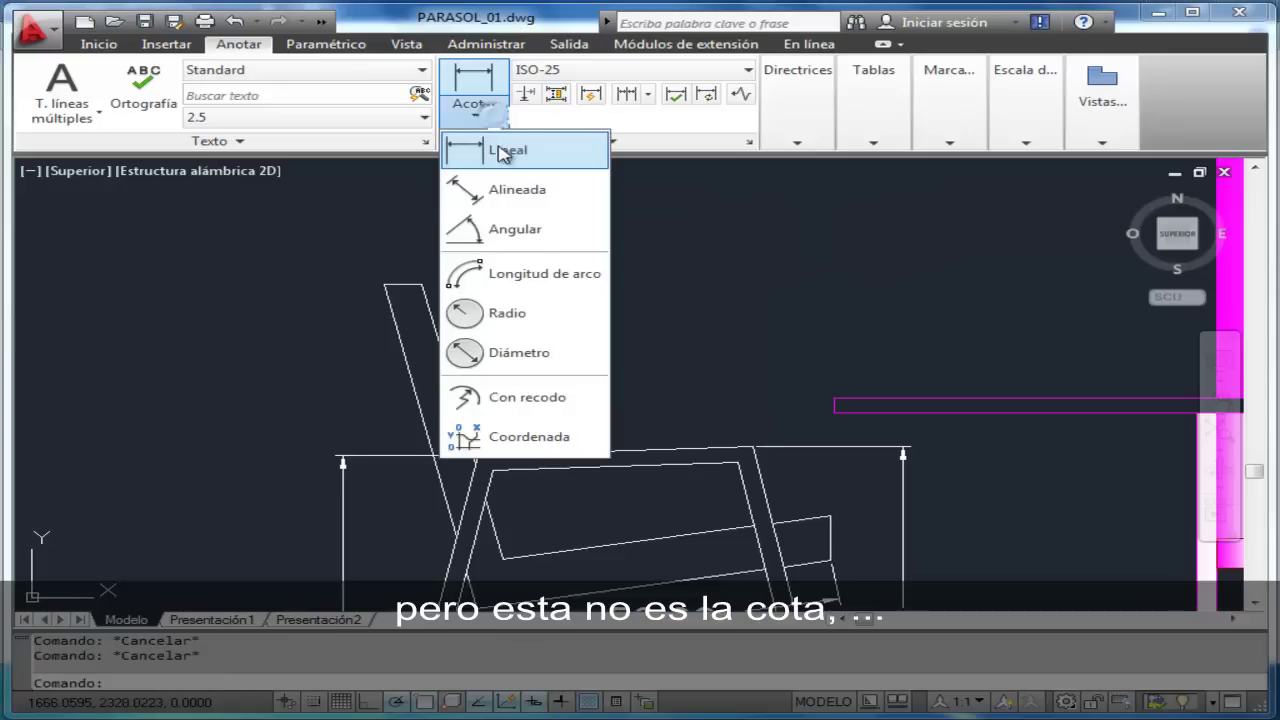
left_click(500, 189)
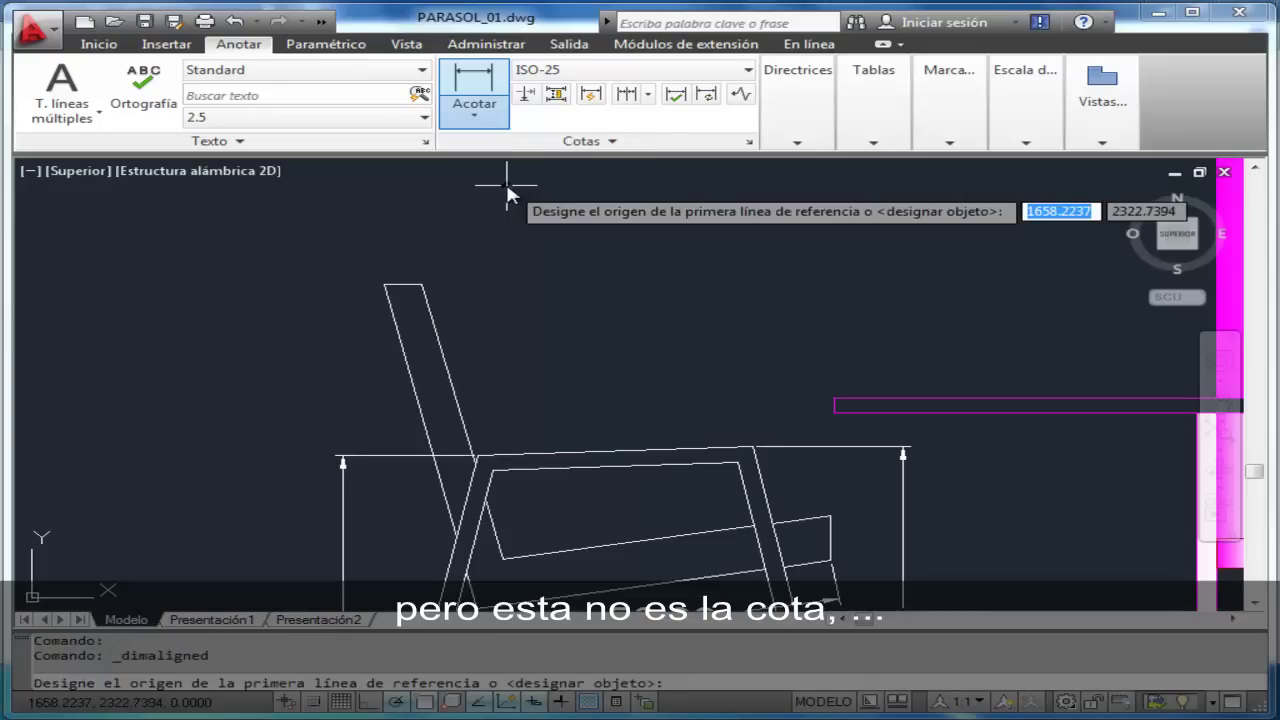
left_click(405, 288)
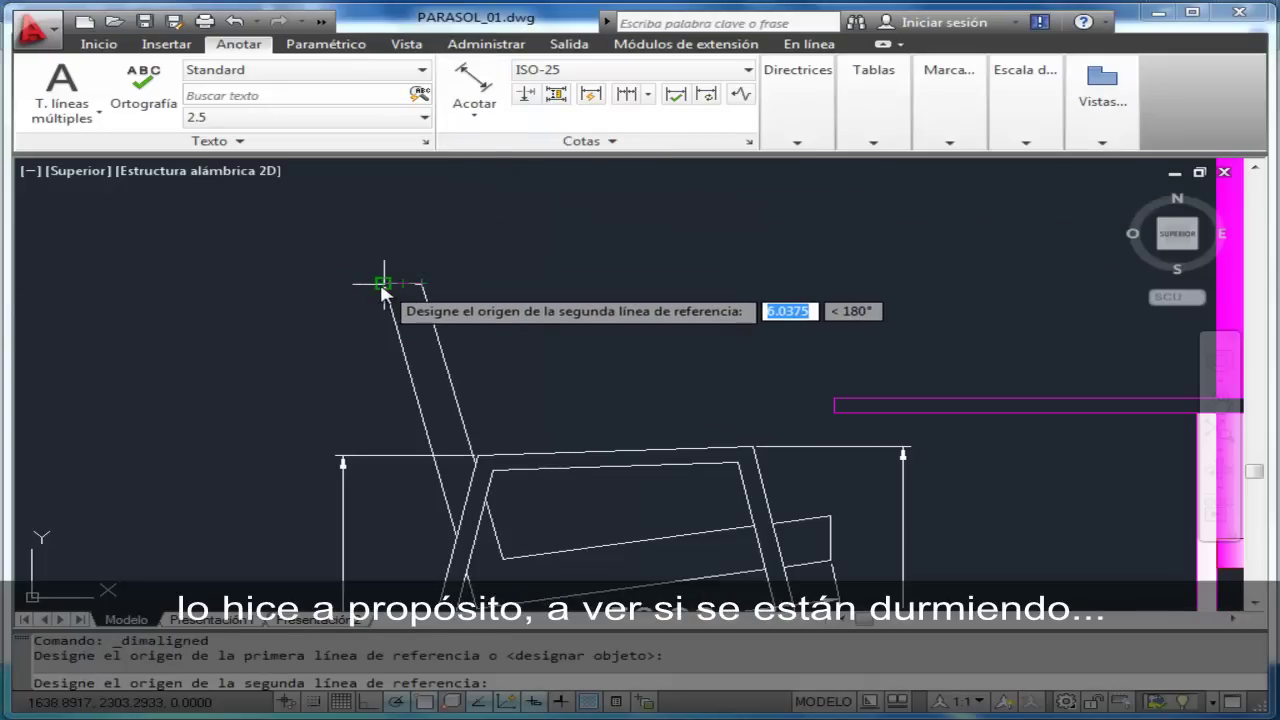
left_click(381, 279)
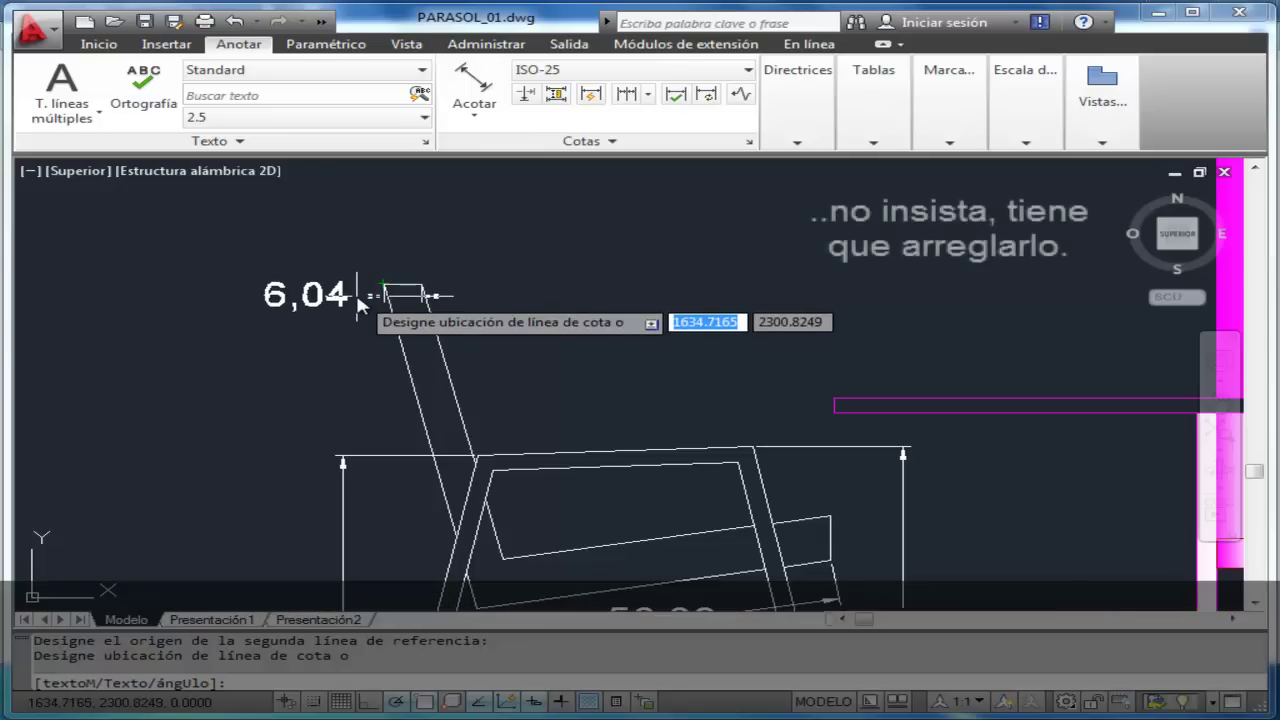
key("Escape")
key("Escape")
key("Escape")
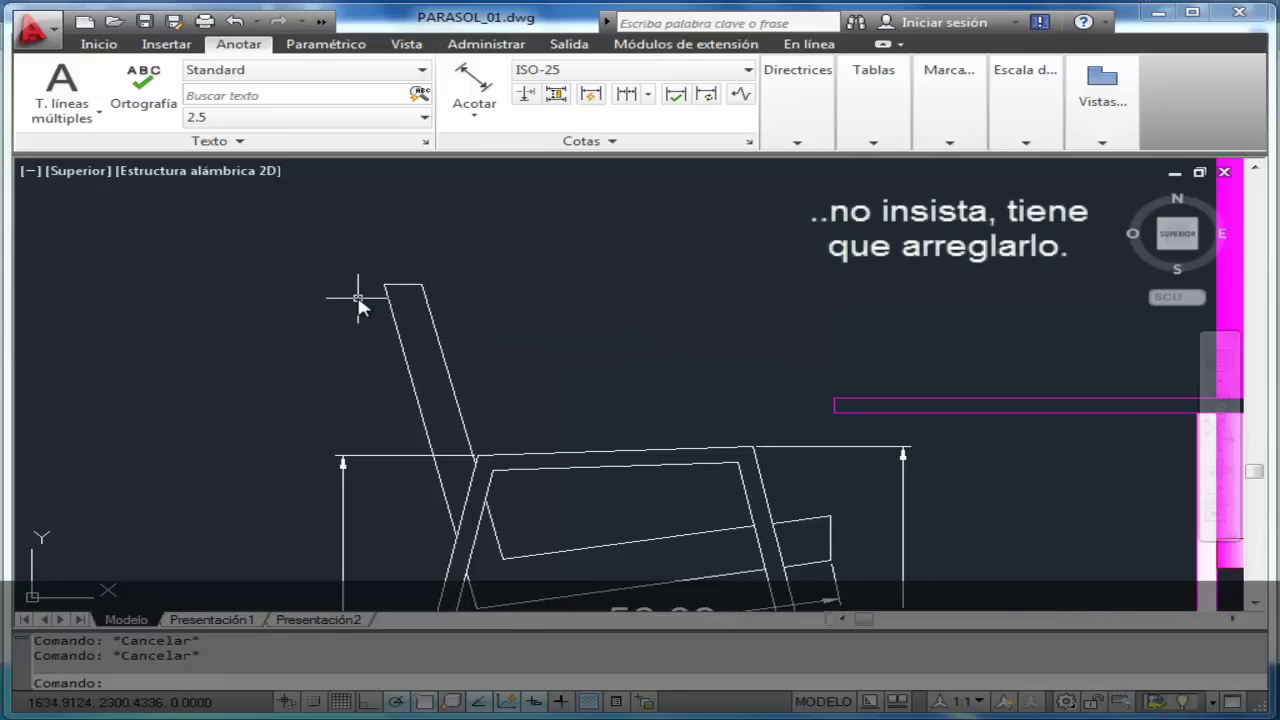
left_click(478, 112)
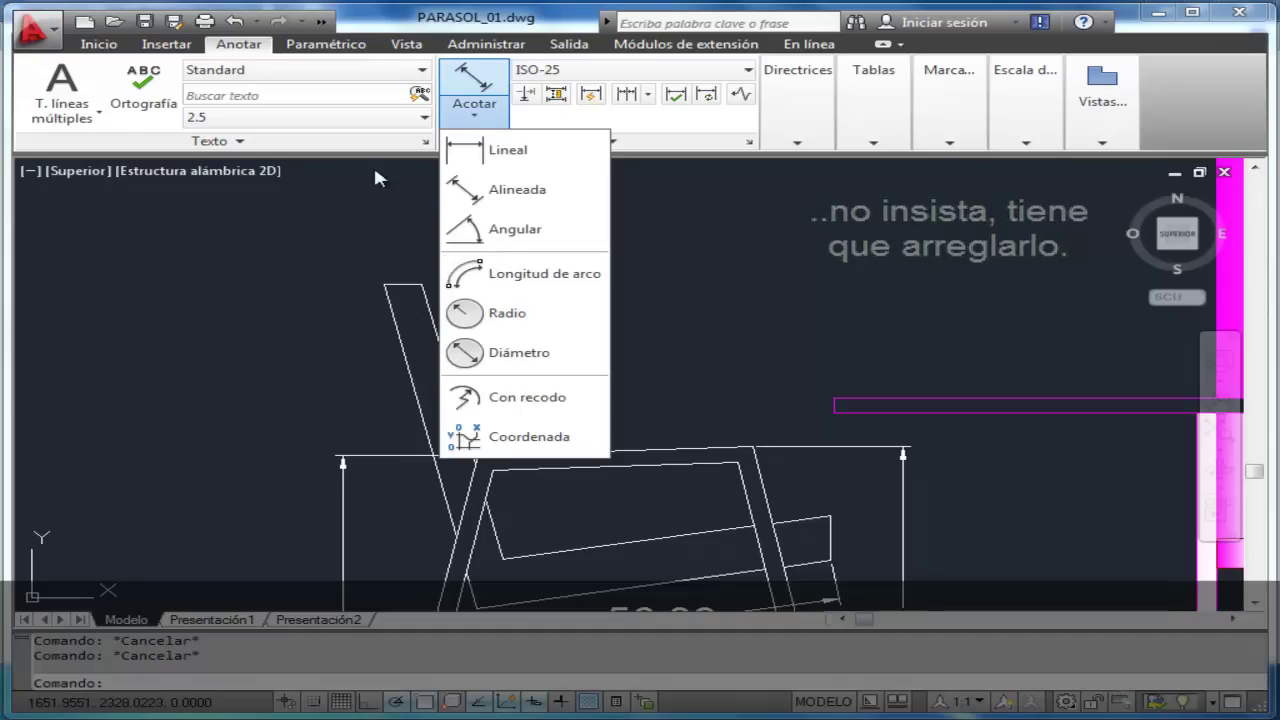
left_click(494, 195)
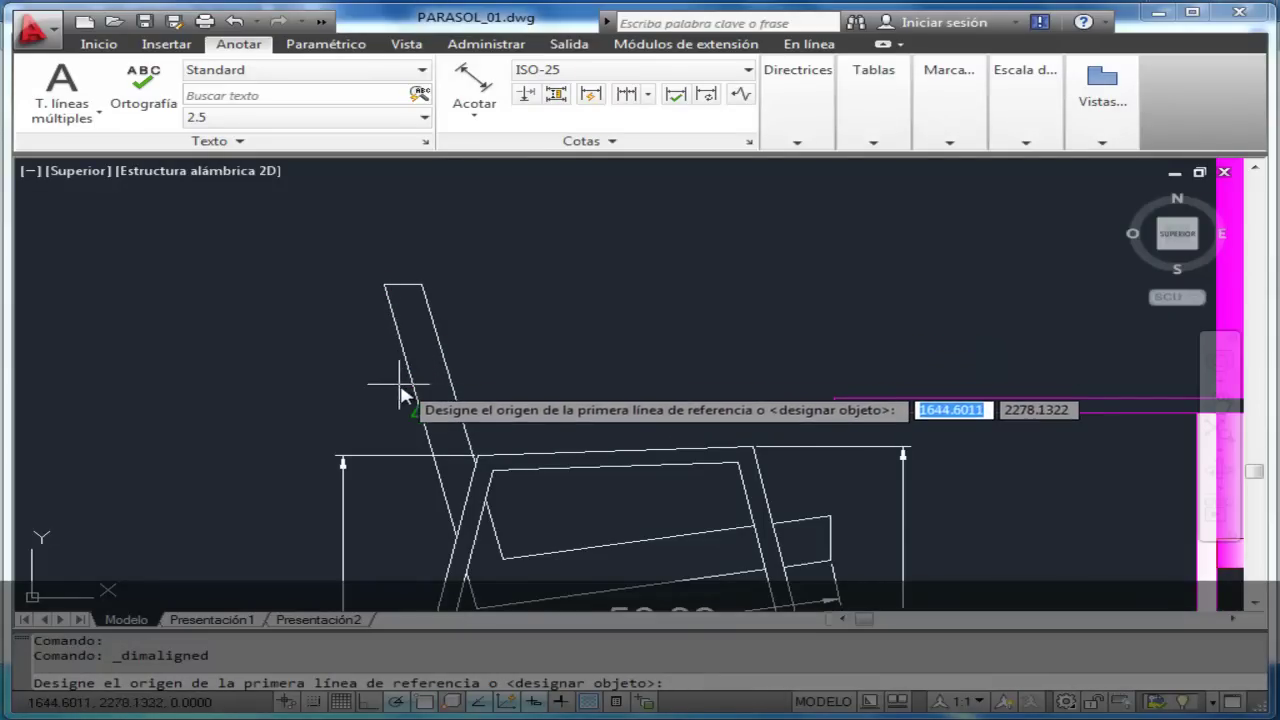
left_click(420, 410)
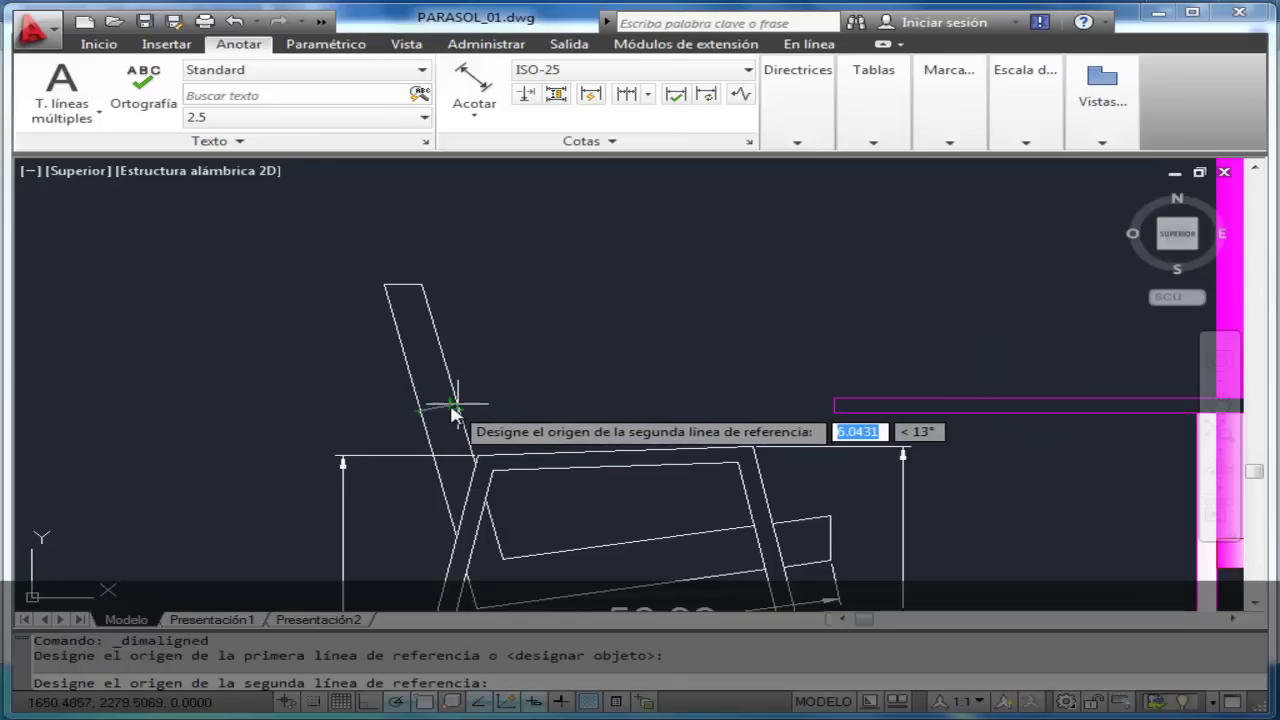
left_click(455, 405)
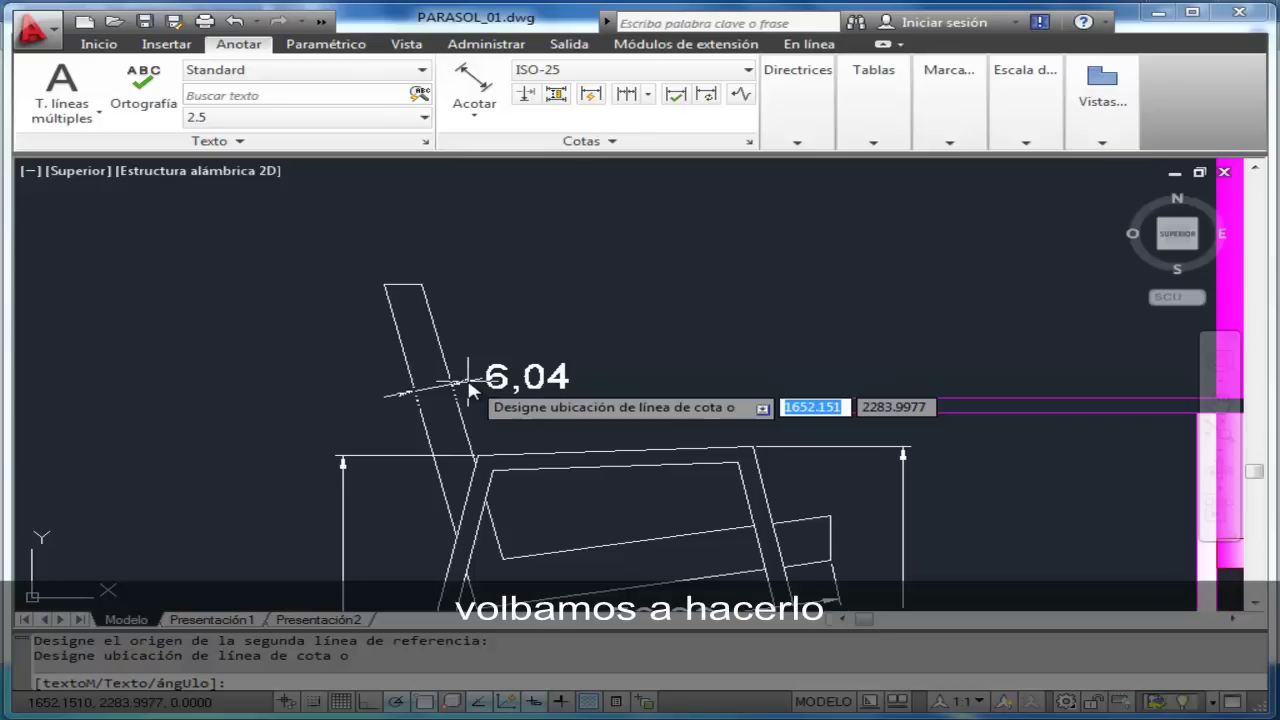
key("Escape")
key("Escape")
key("Escape")
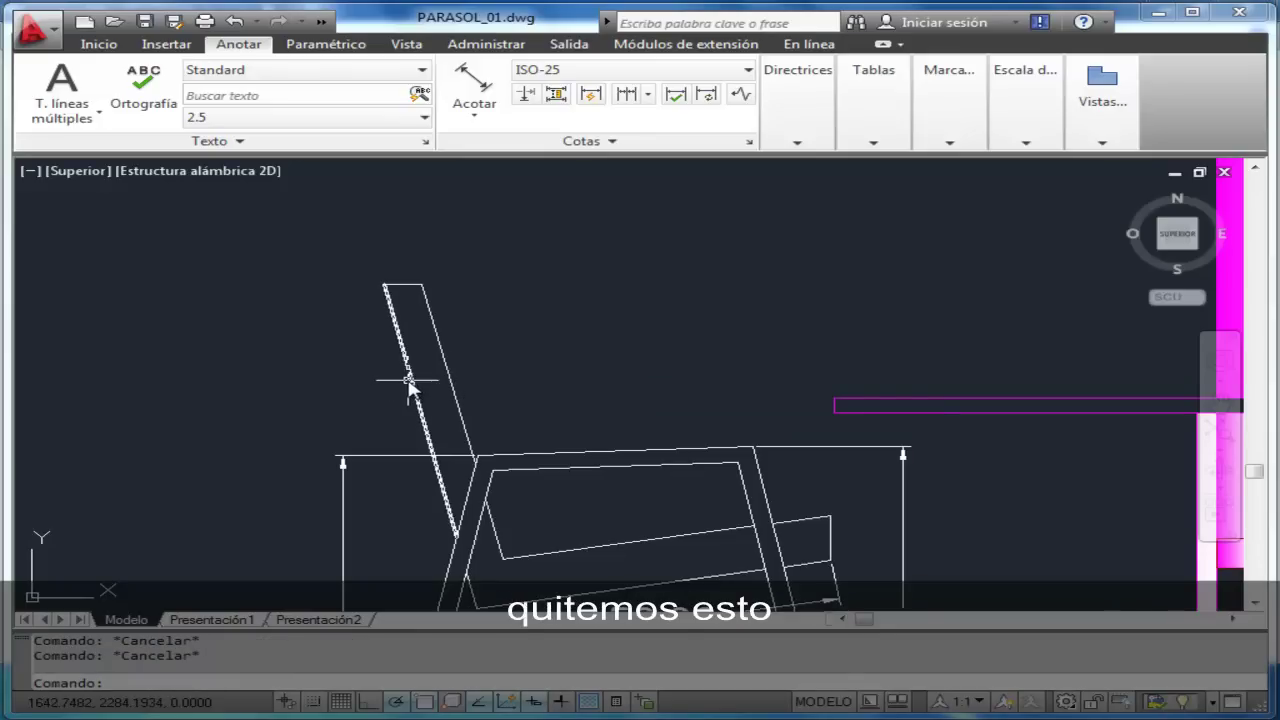
- Delete the backrest's left edge line
left_click(408, 381)
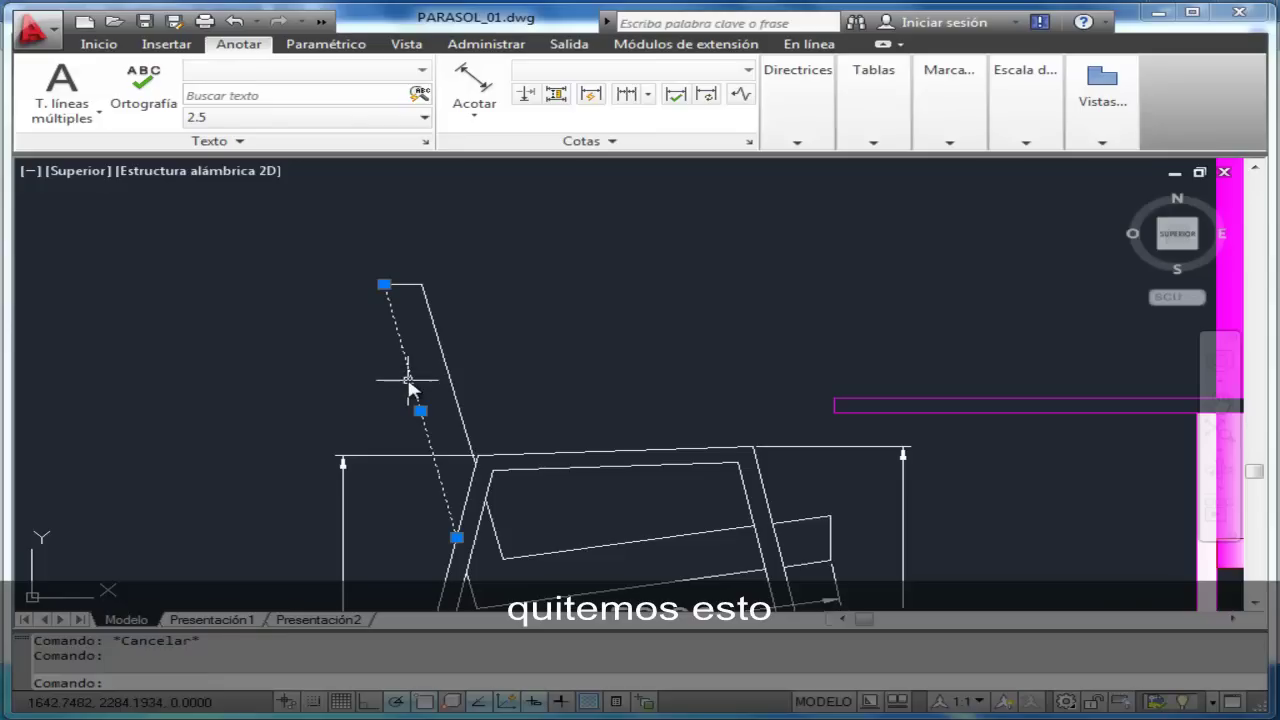
key("Delete")
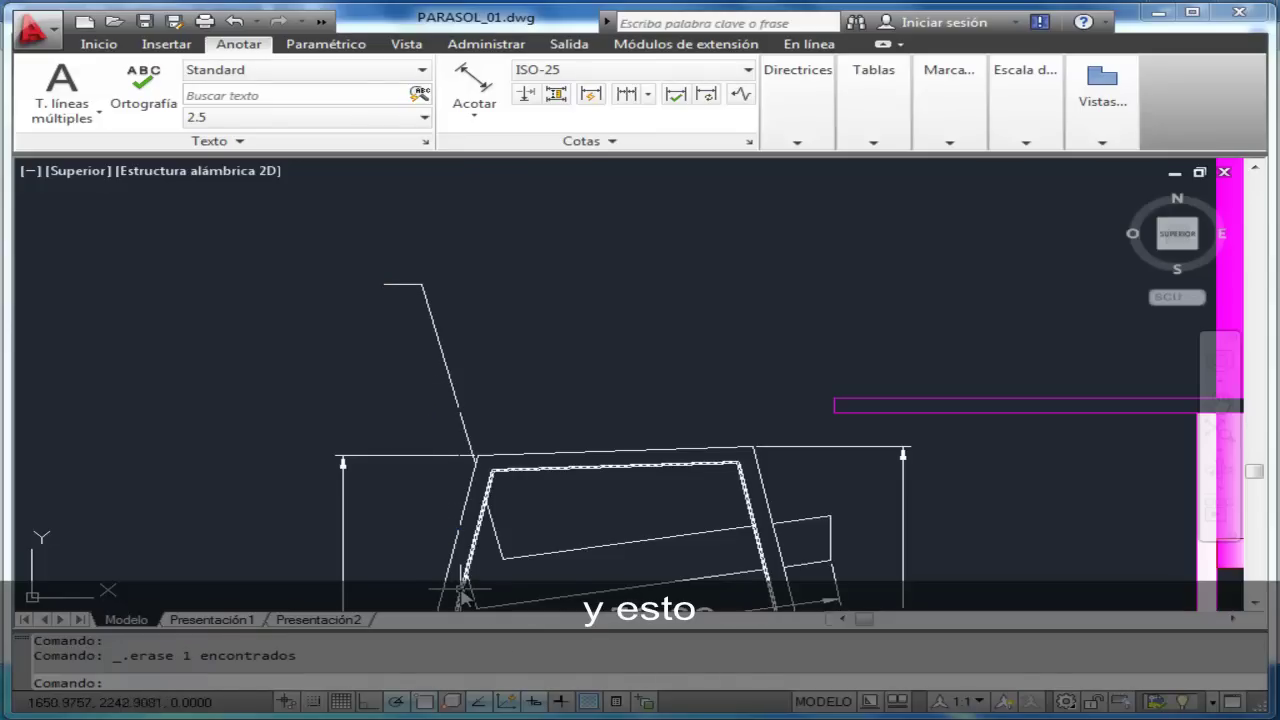
left_click(477, 604)
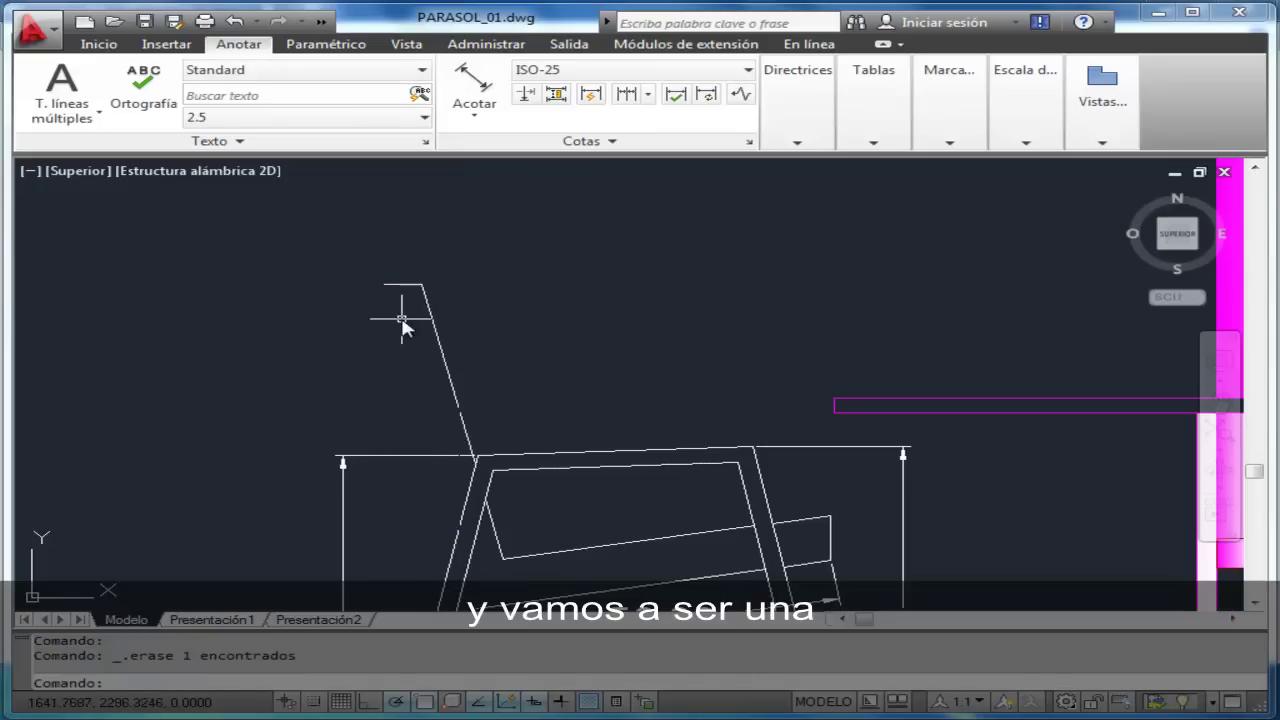
- Draw a straight backrest line from its top corner down to the lower frame endpoint
left_click(99, 44)
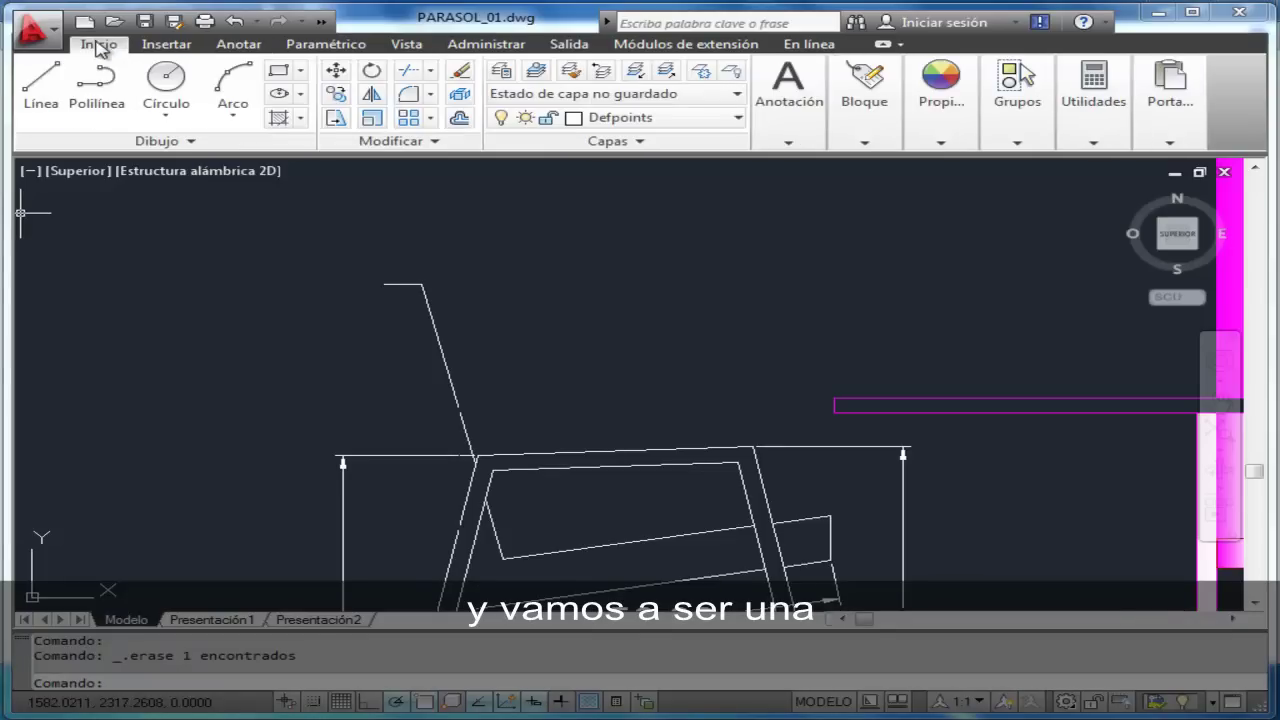
left_click(41, 82)
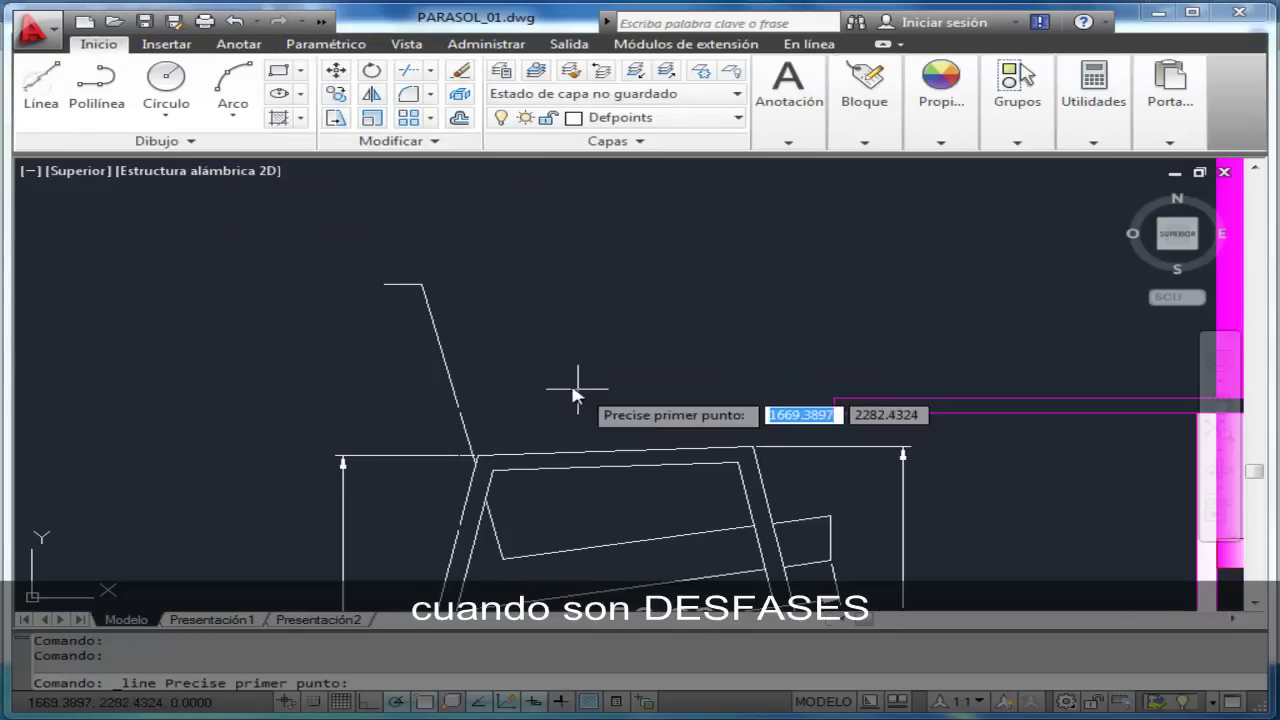
left_click(421, 285)
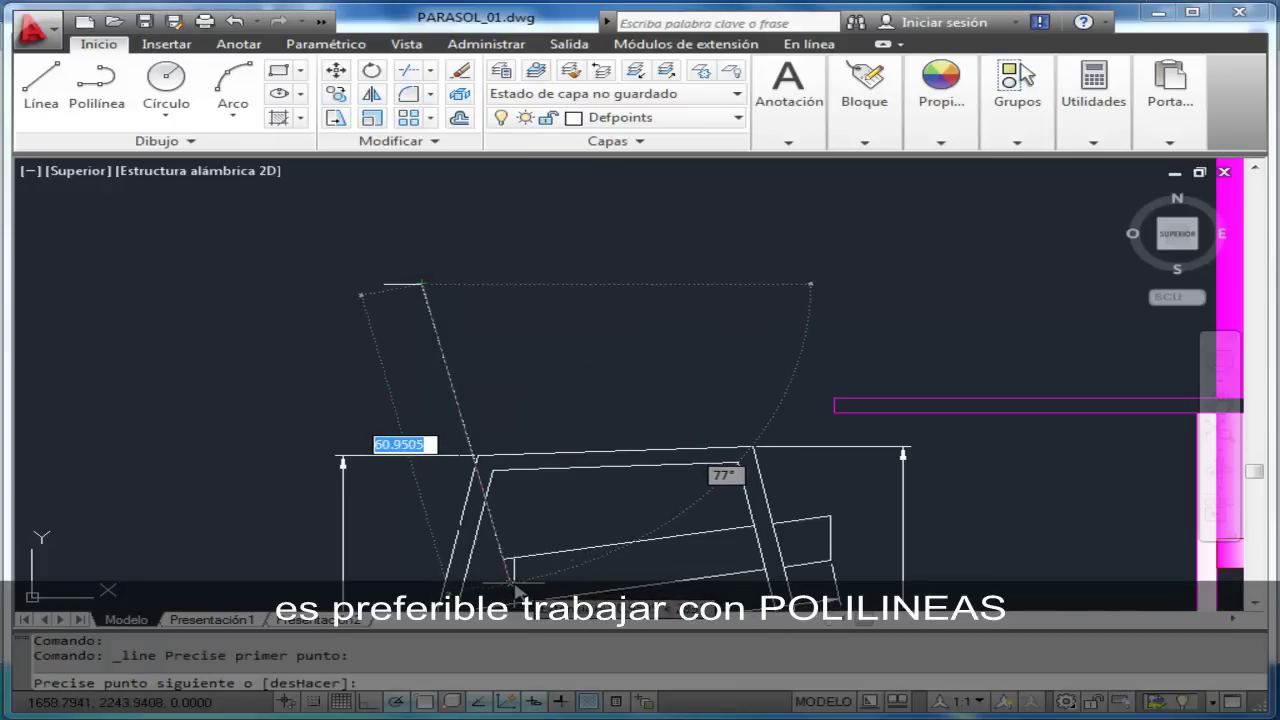
left_click(512, 583)
key("Escape")
key("Escape")
key("Escape")
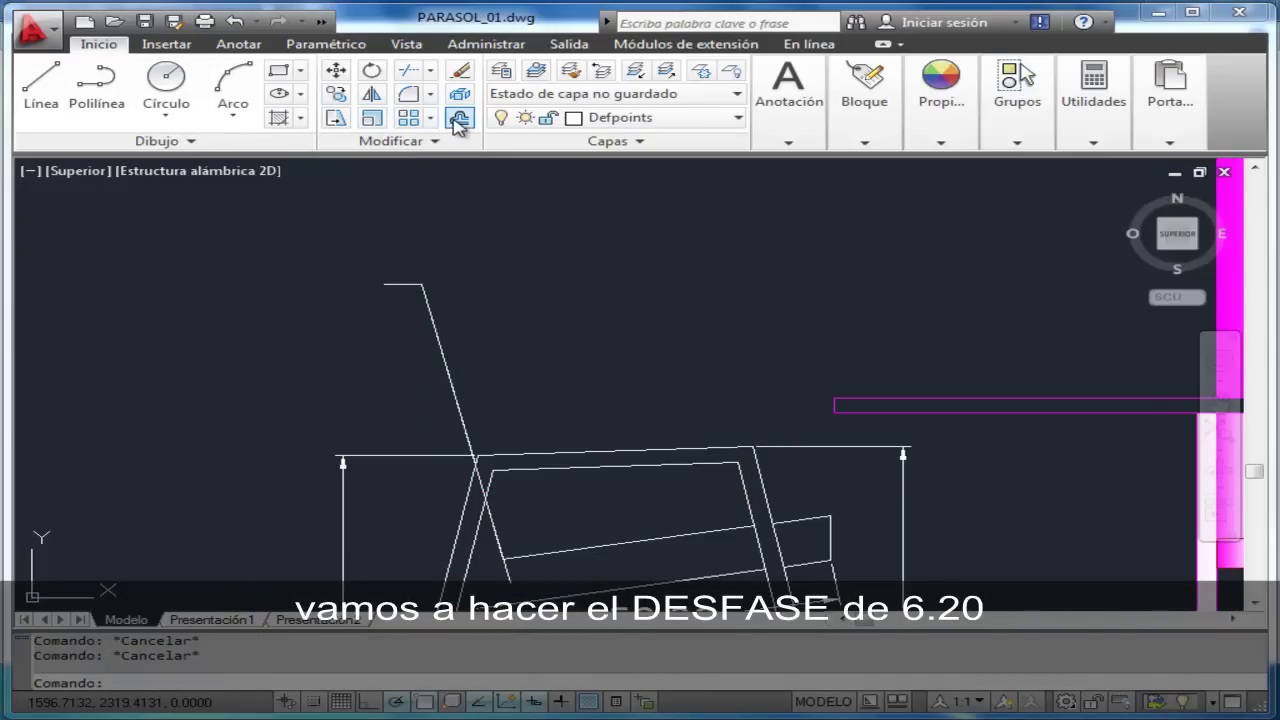
key("alt+Tab")
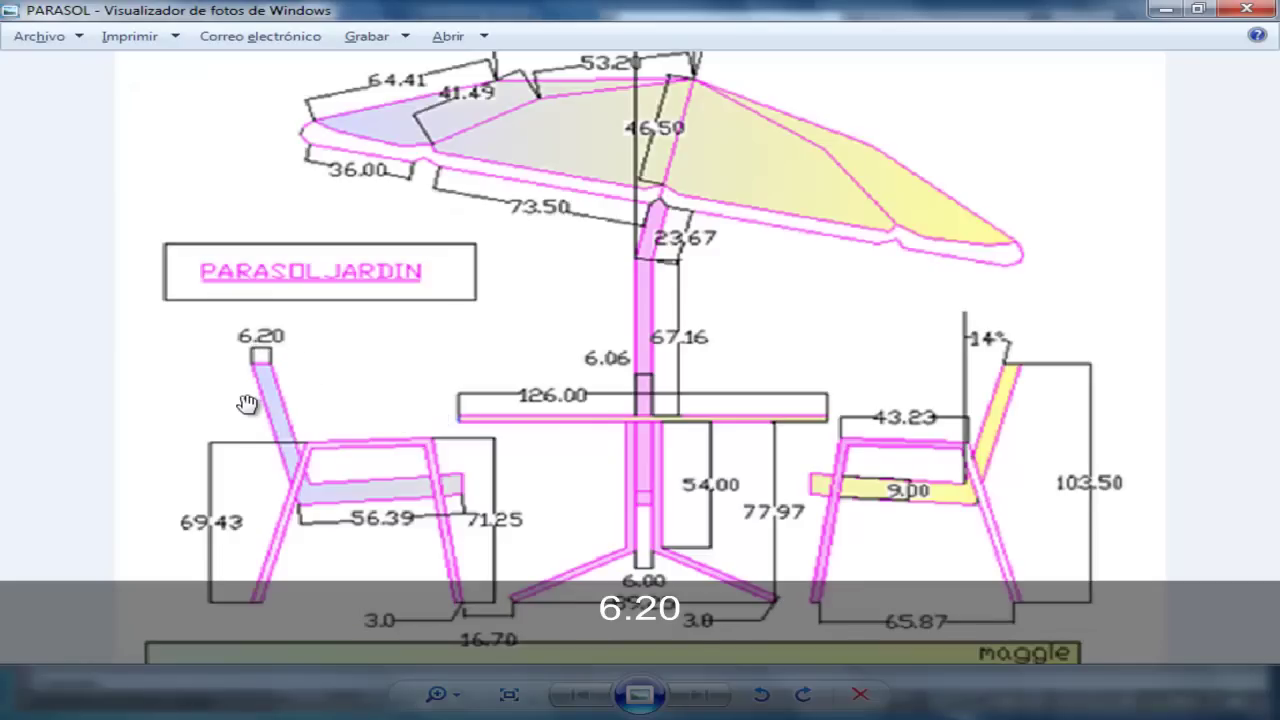
key("alt+Tab")
- Draw a 6.2-unit line leftward from the backrest's top endpoint
left_click(40, 88)
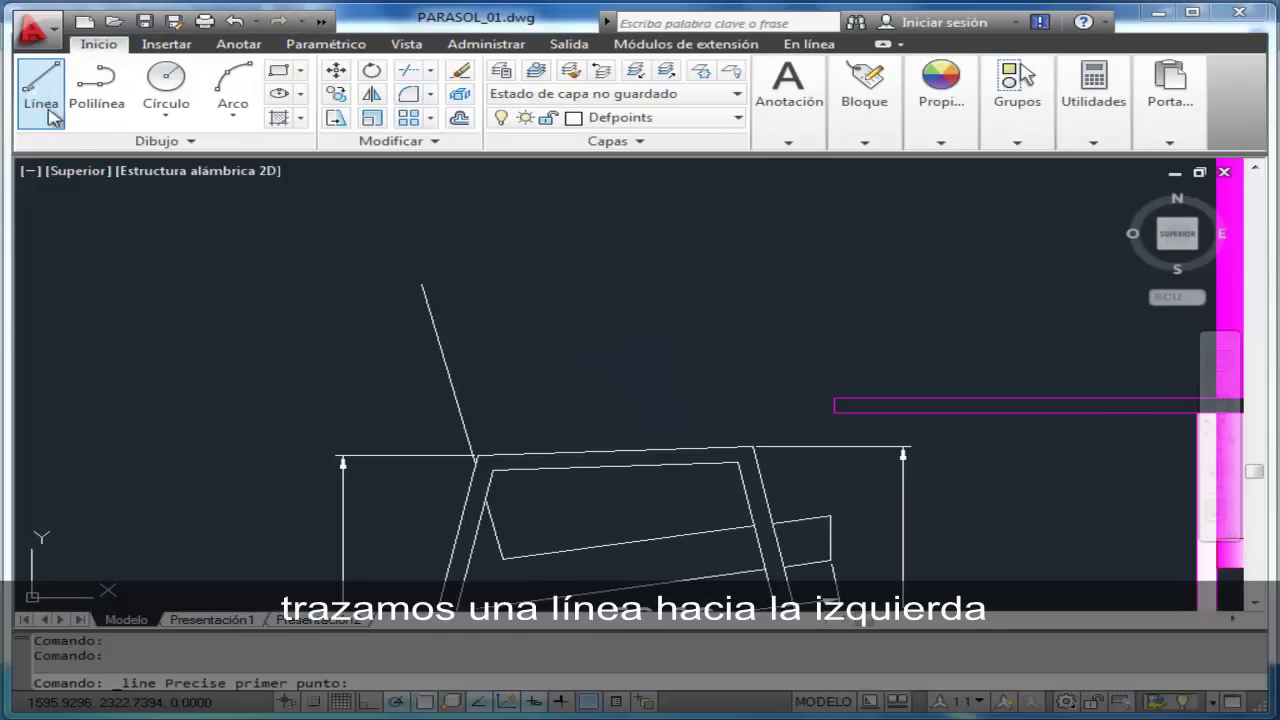
left_click(421, 285)
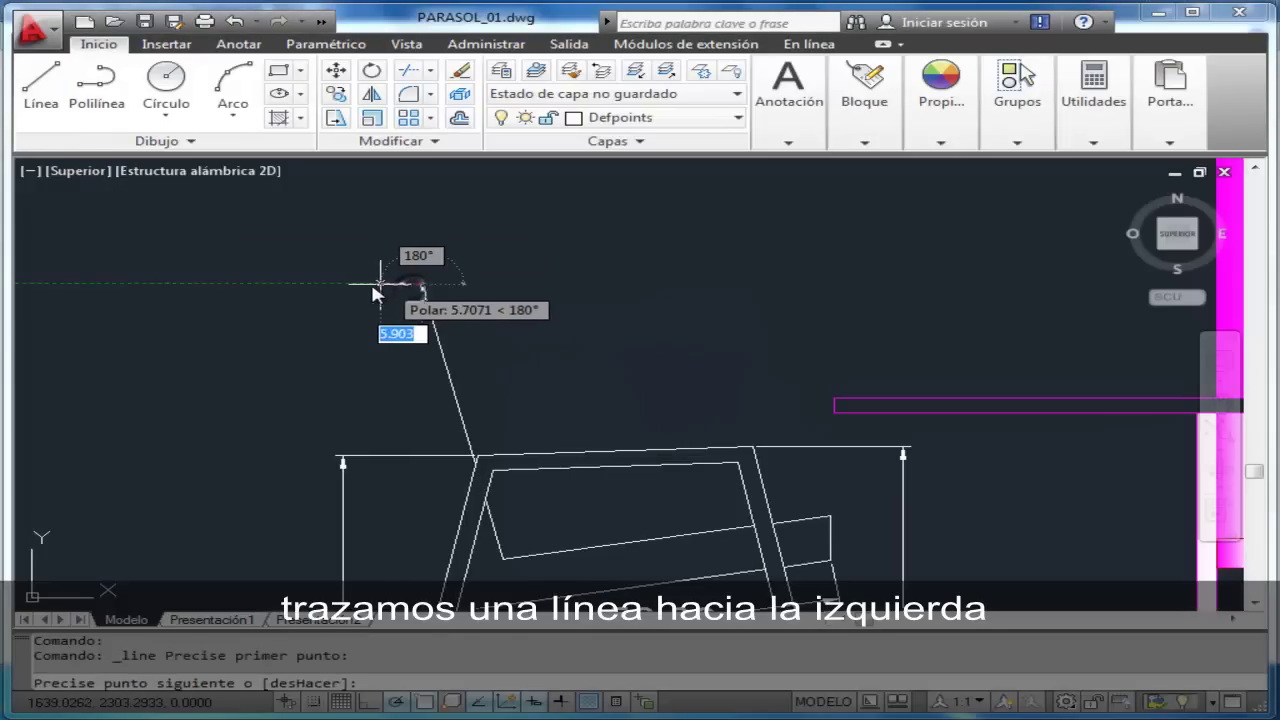
type("6.2")
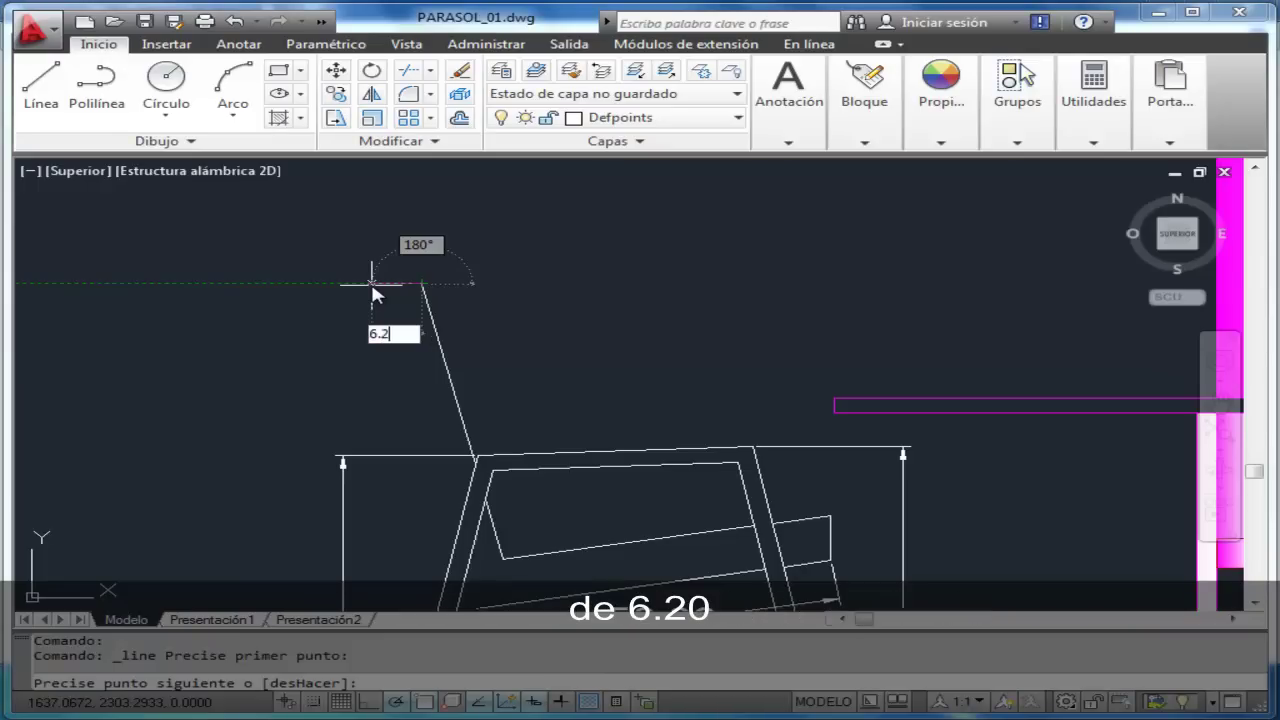
key("Return")
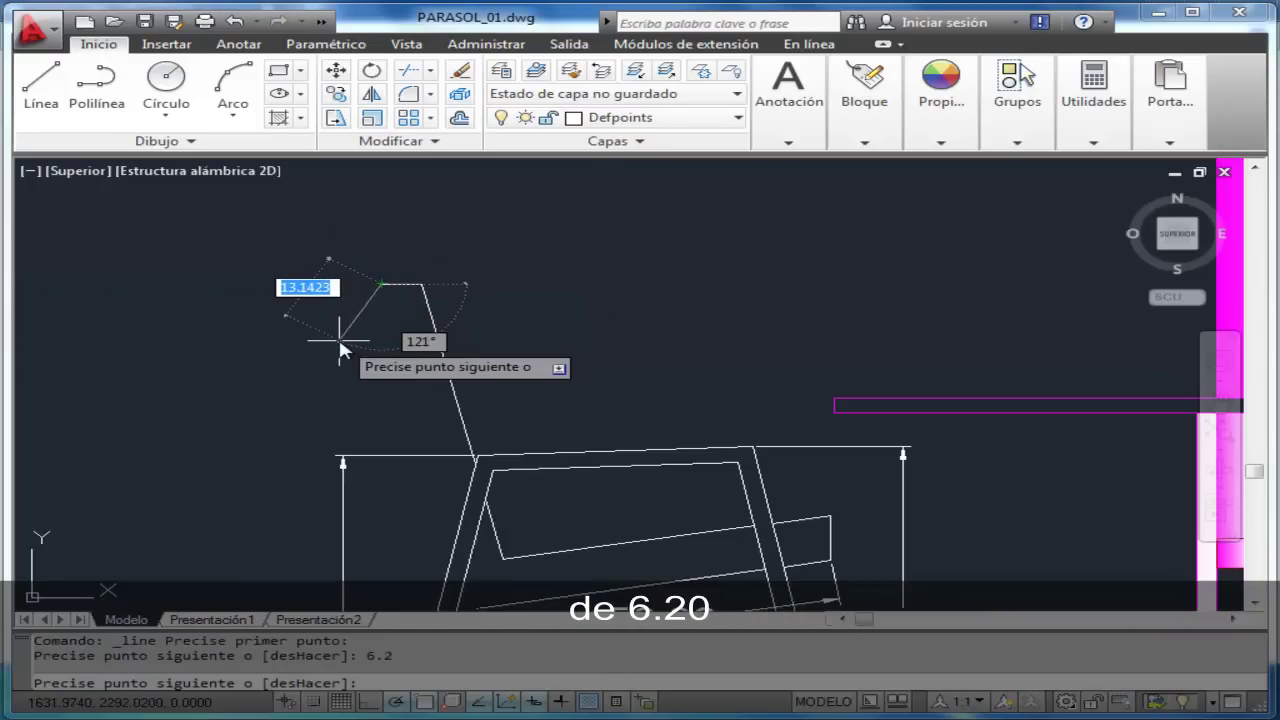
key("Escape")
key("Escape")
key("Escape")
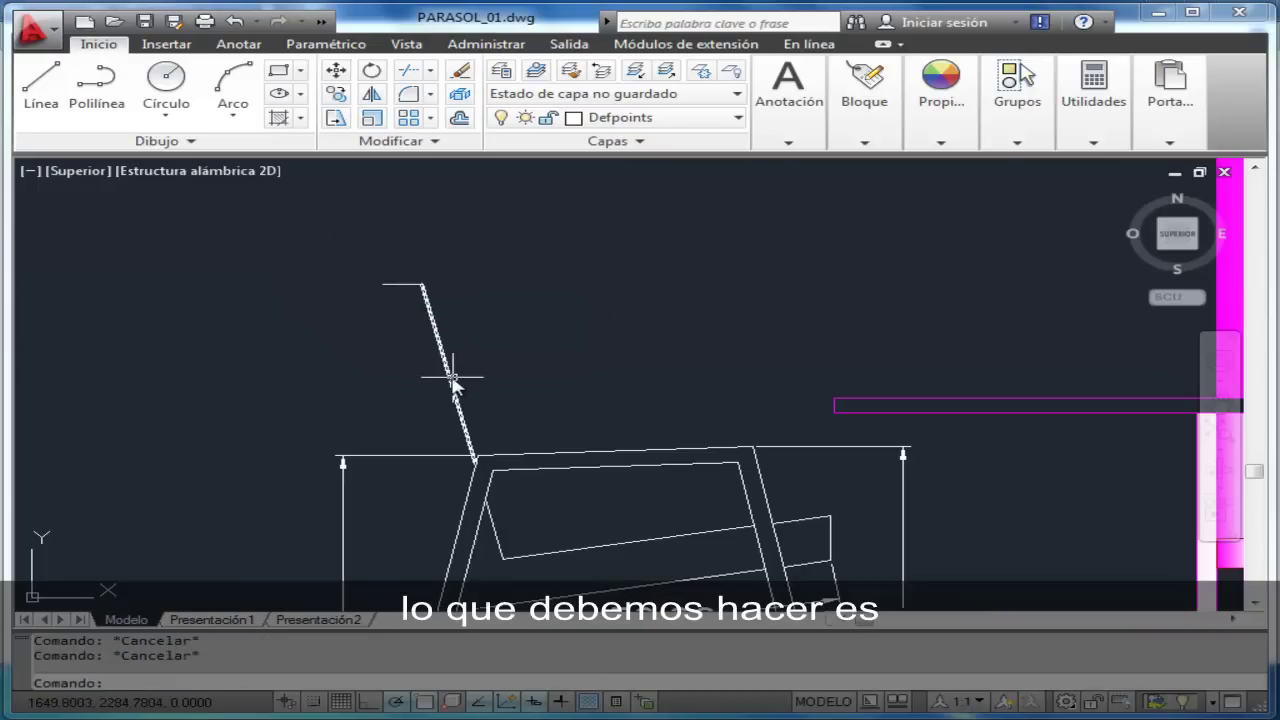
- Copy the slanted backrest line from its top endpoint to the point 6.2 units left
left_click(451, 379)
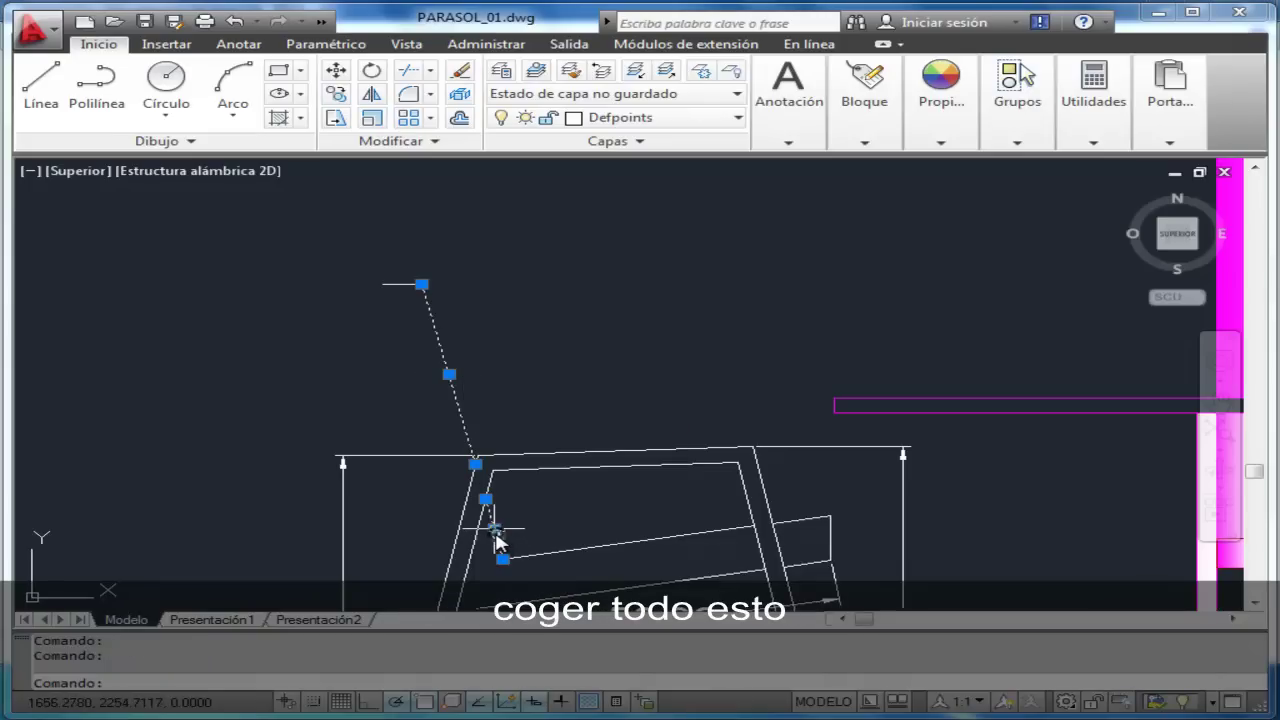
right_click(497, 540)
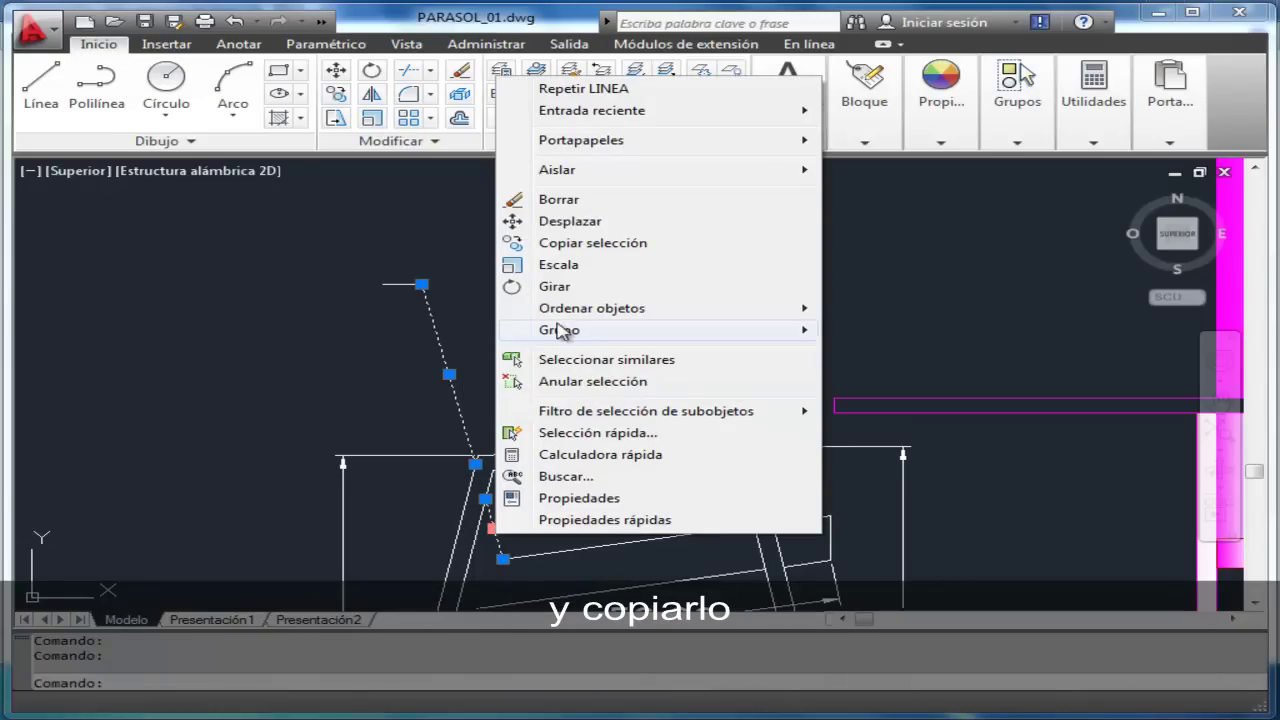
left_click(560, 243)
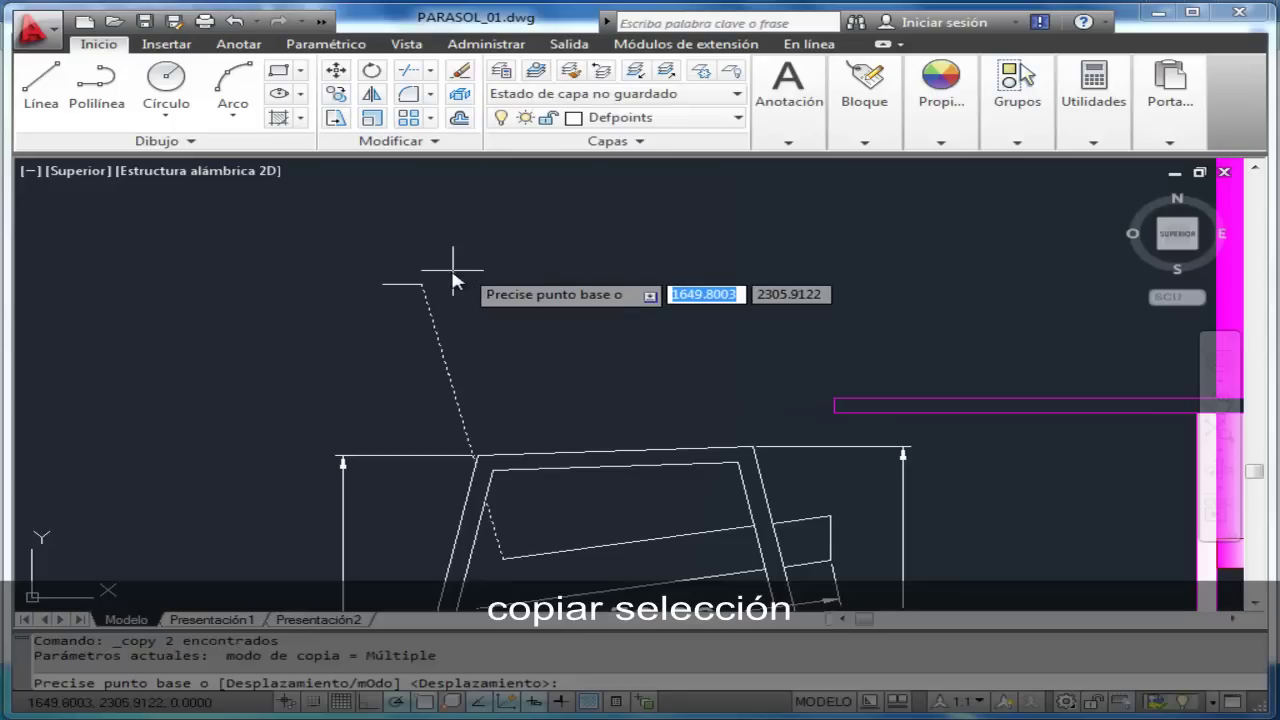
left_click(423, 286)
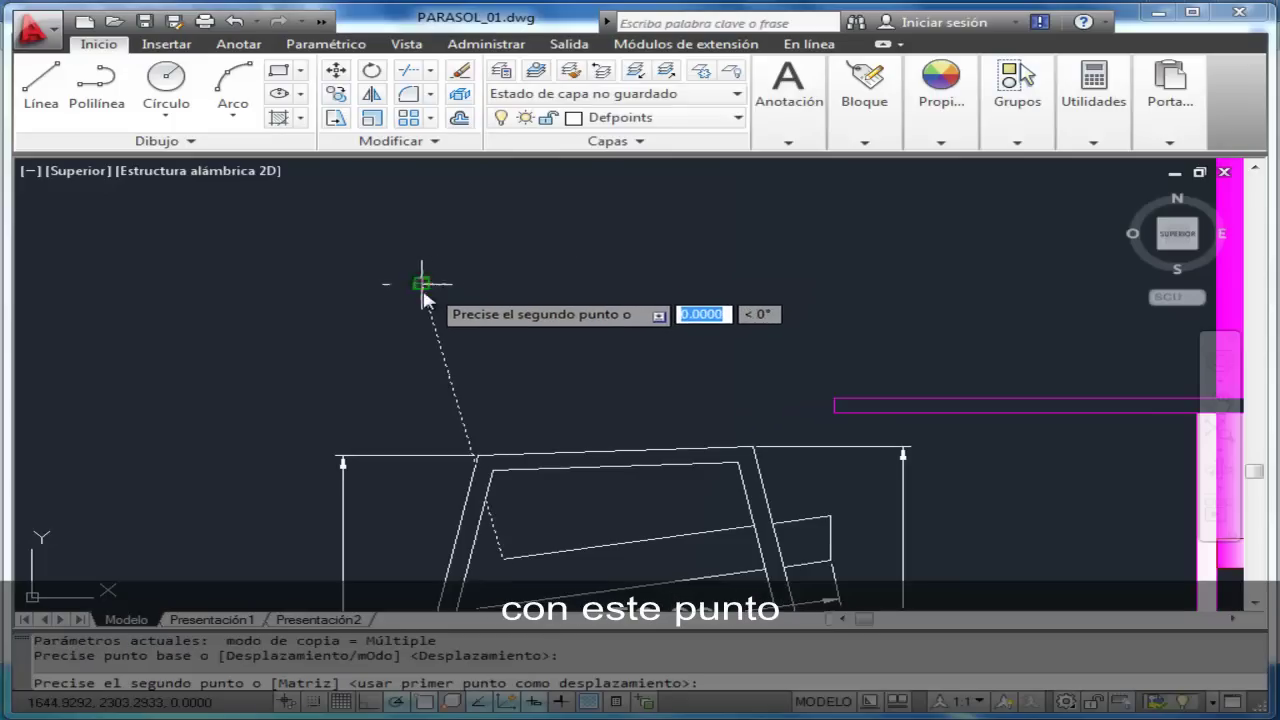
left_click(381, 284)
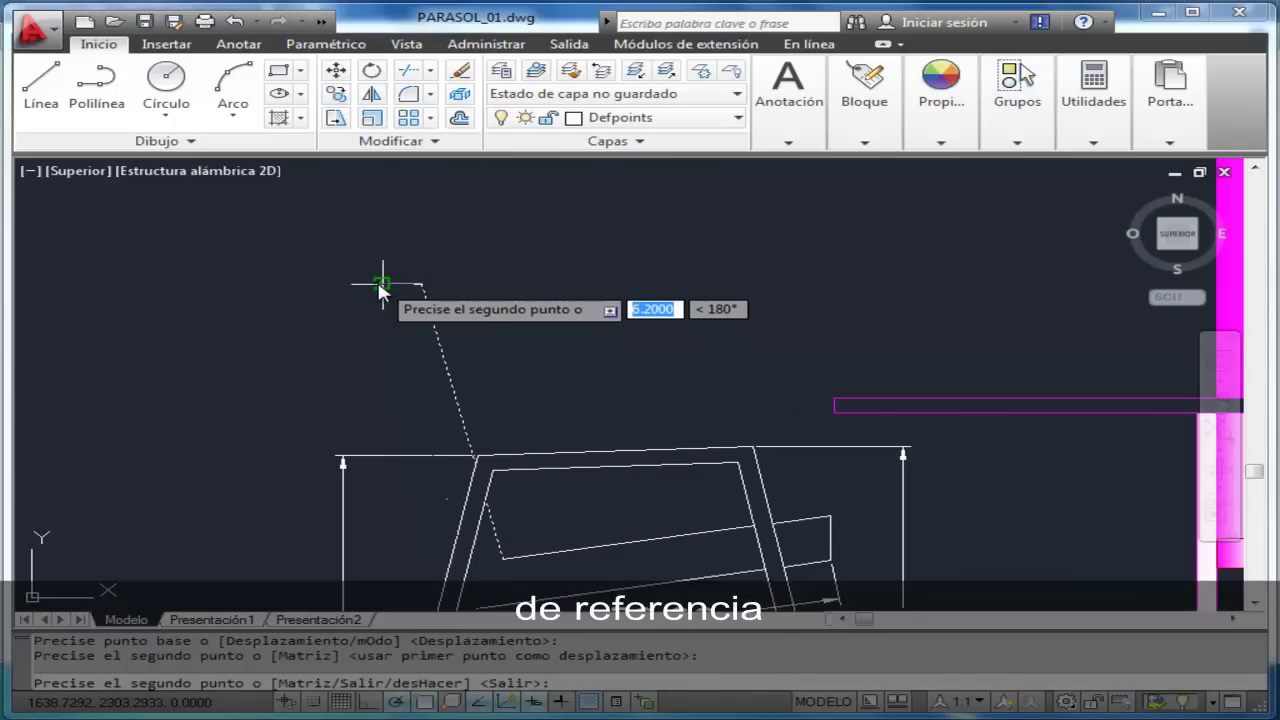
key("Escape")
key("Escape")
key("Escape")
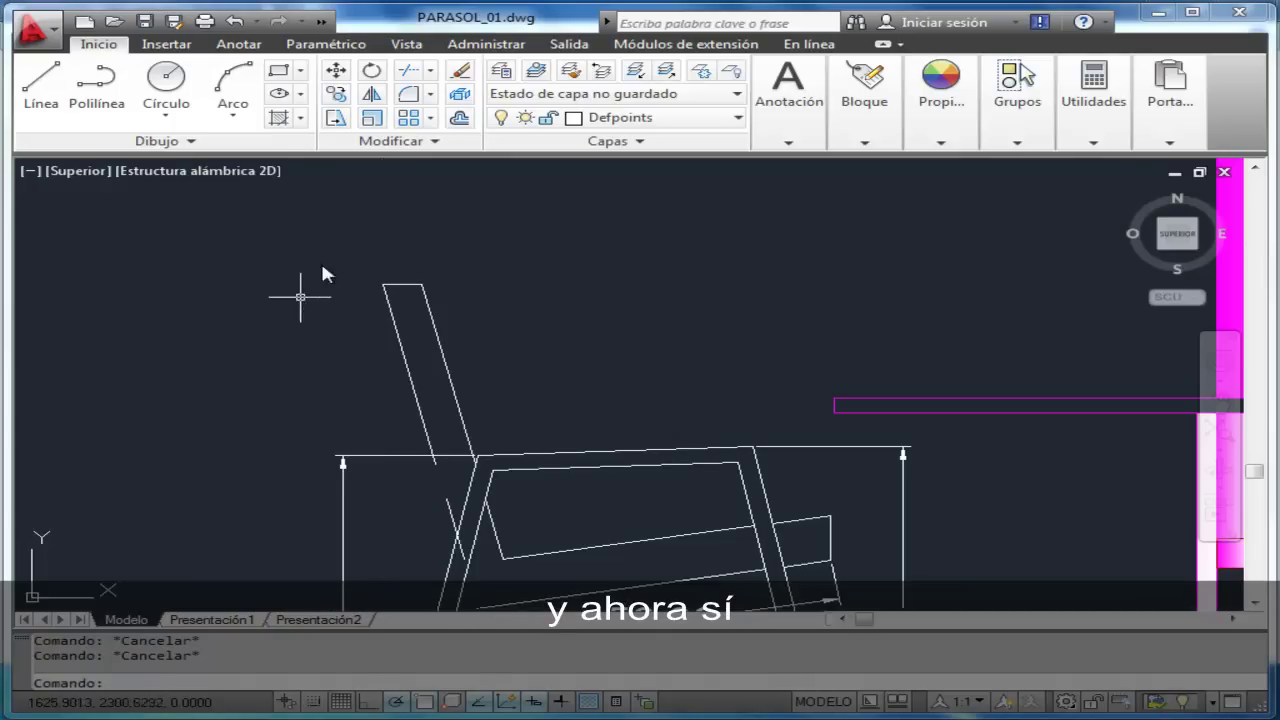
- Add a 6,2 linear dimension across the backrest's top corners, placed above the backrest
left_click(238, 44)
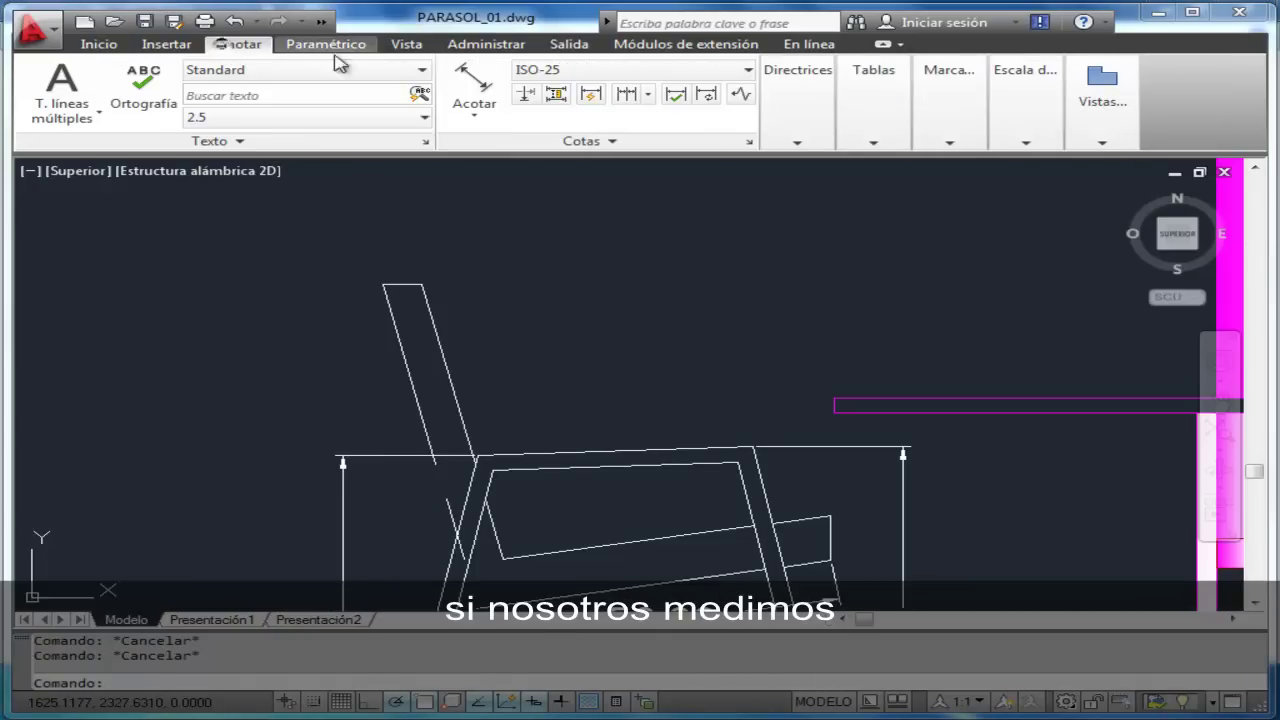
left_click(471, 118)
left_click(470, 150)
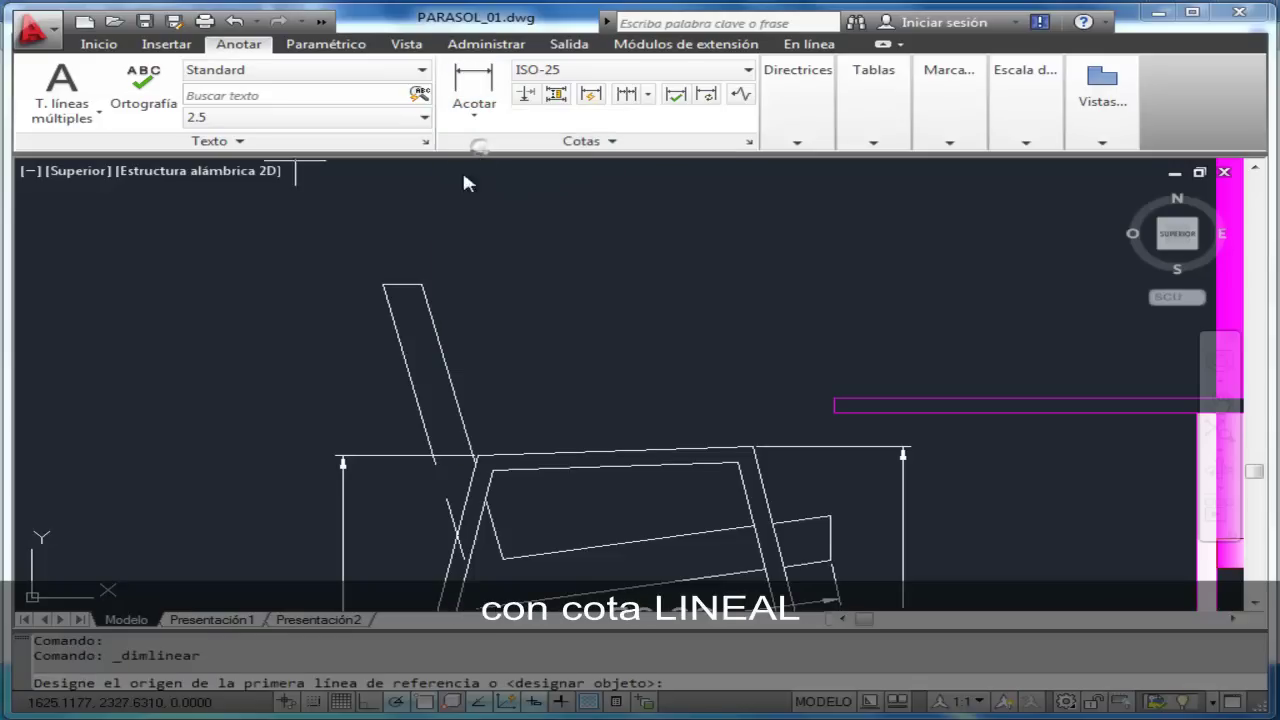
left_click(377, 286)
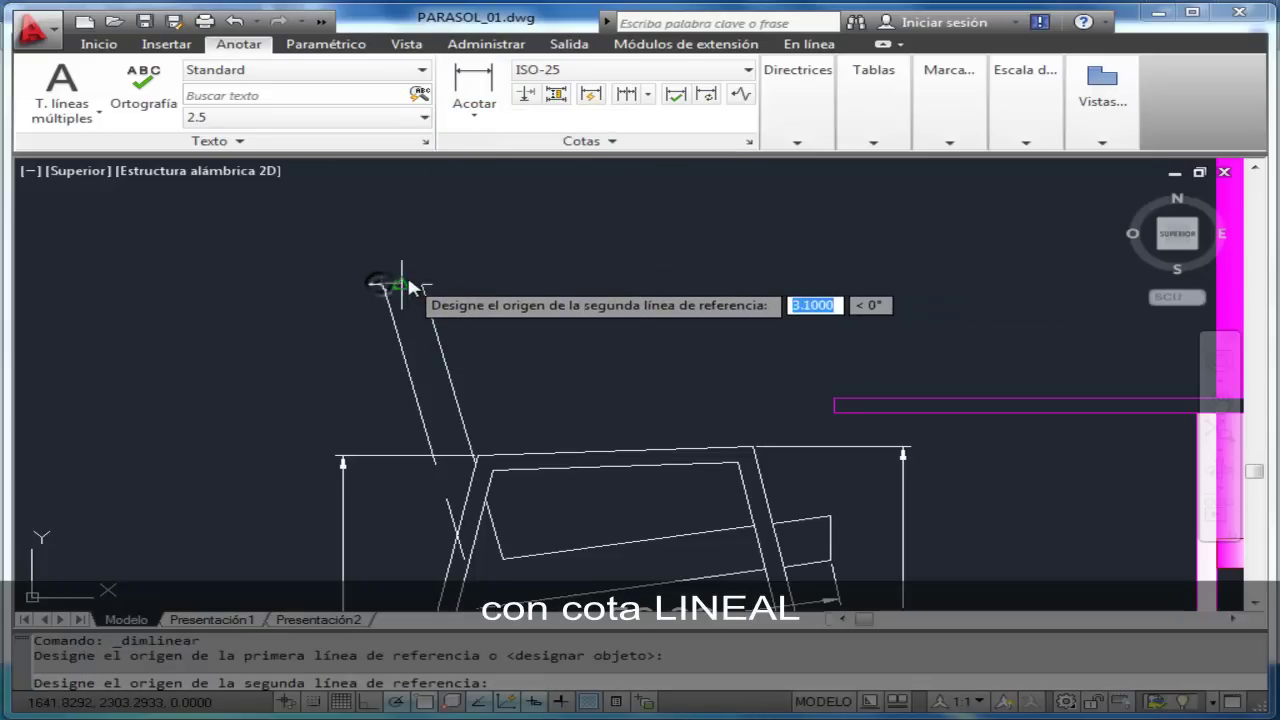
left_click(421, 288)
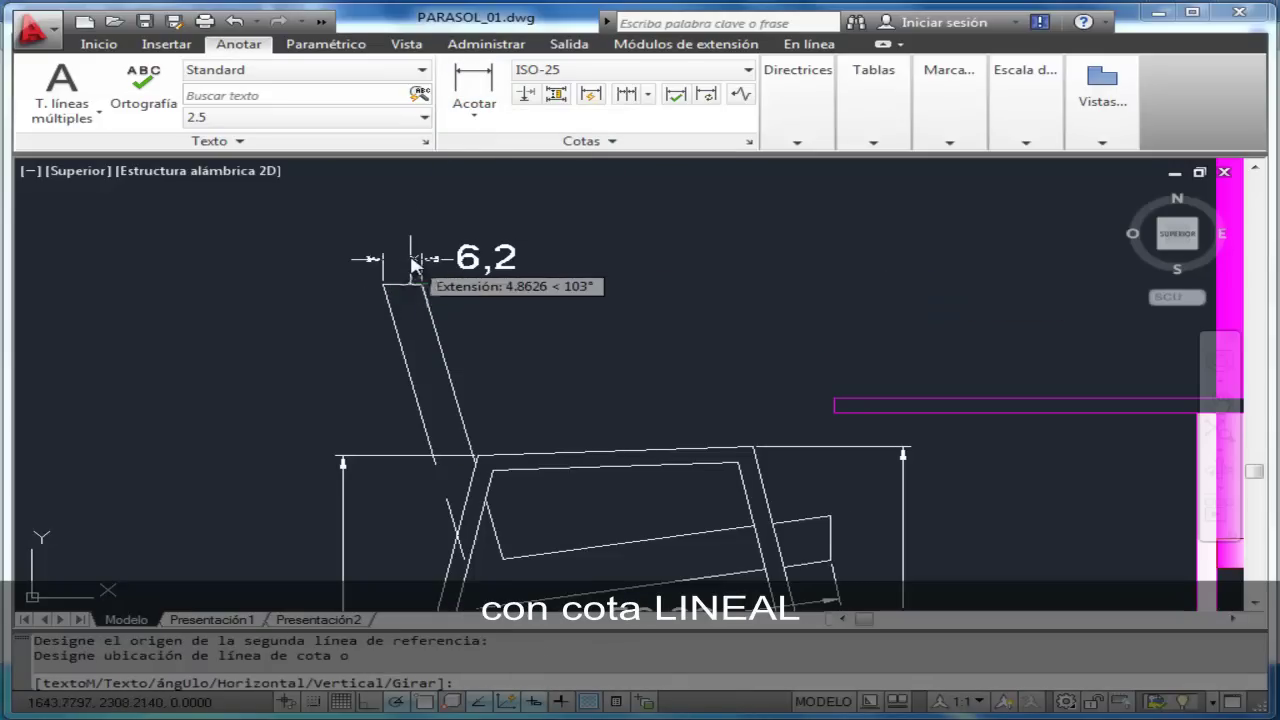
left_click(413, 262)
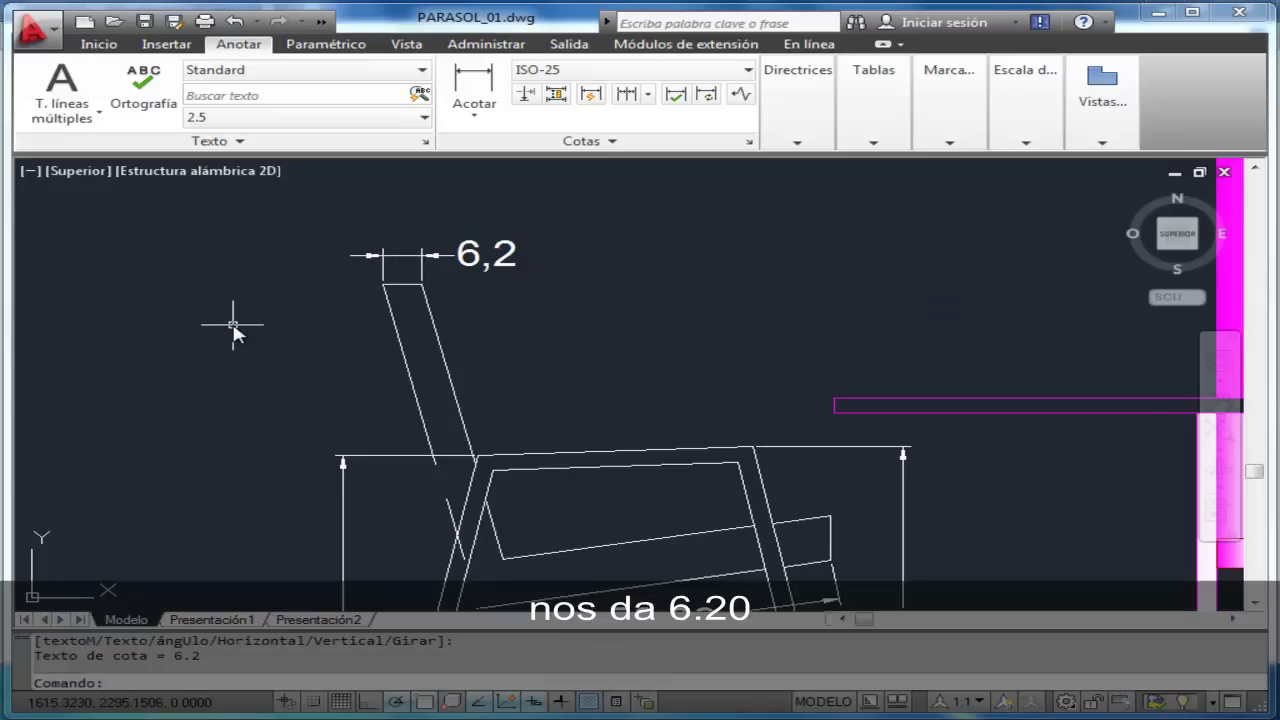
- Draw a line from the backrest's top-left corner down past the seat frame
left_click(99, 44)
left_click(38, 88)
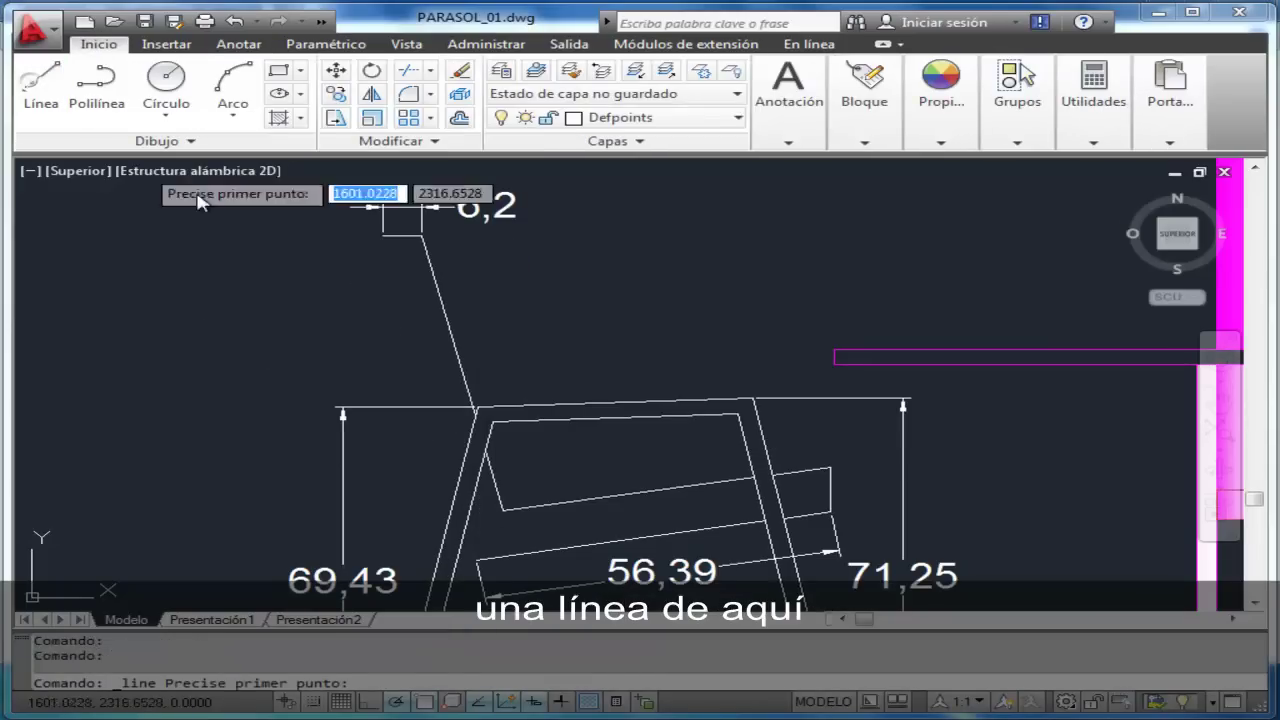
left_click(381, 238)
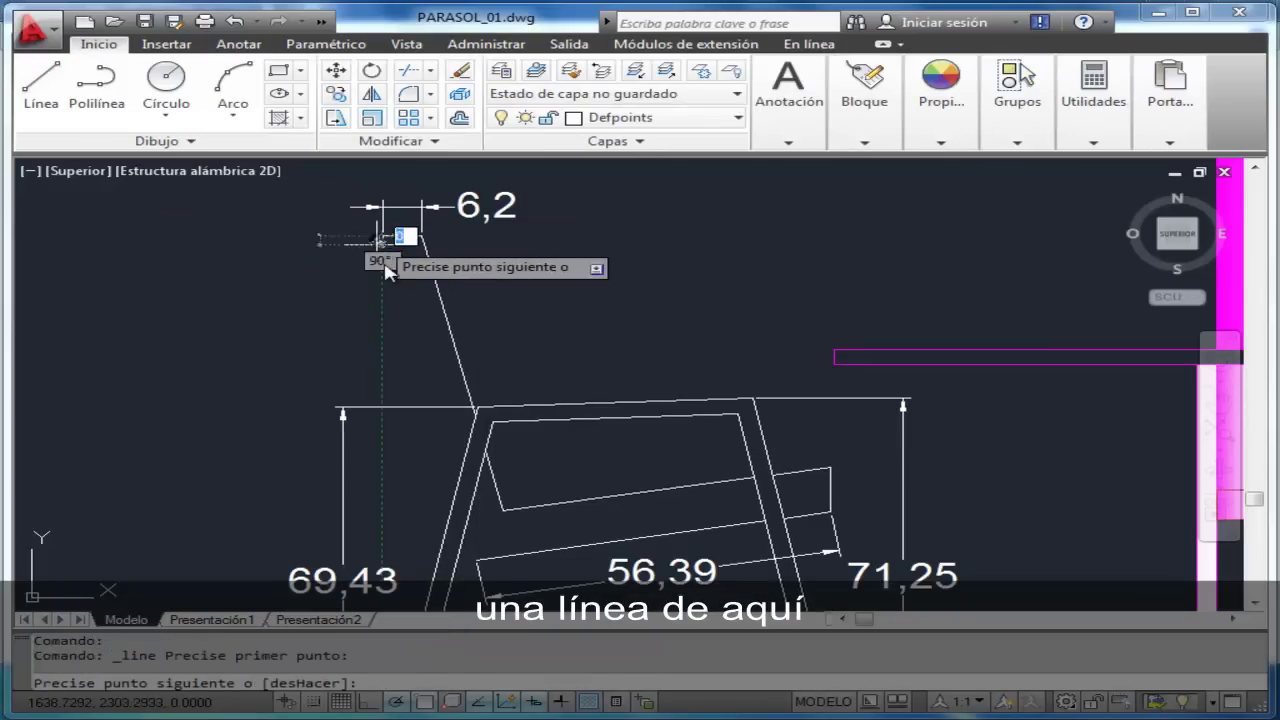
left_click(477, 563)
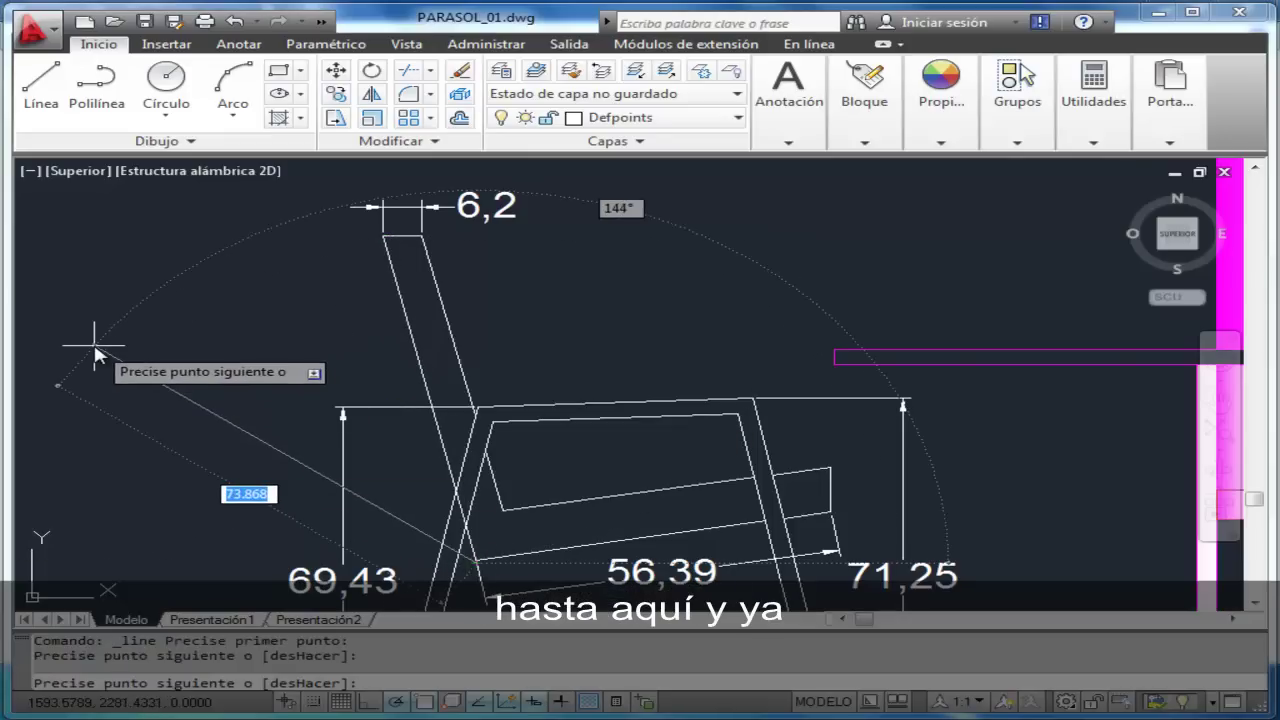
key("Escape")
key("Escape")
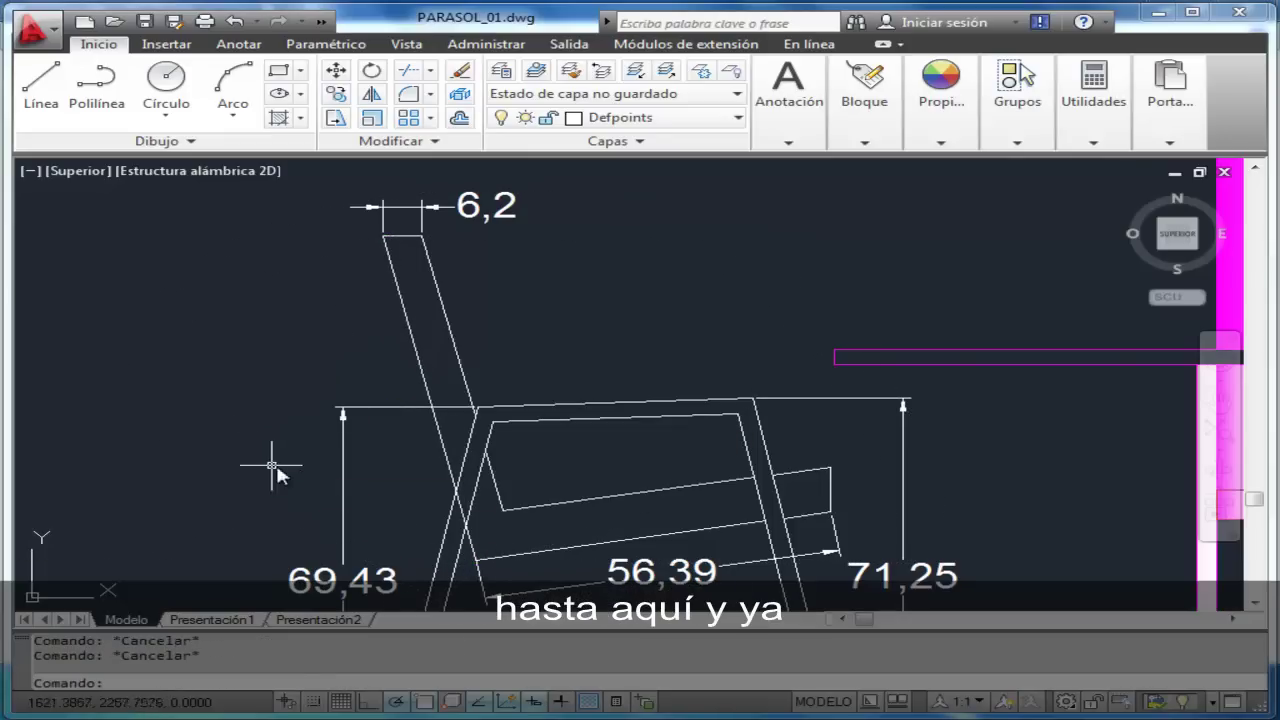
- Trim the new line's overshoot below the chair frame, then recentre the chair in view
left_click(412, 72)
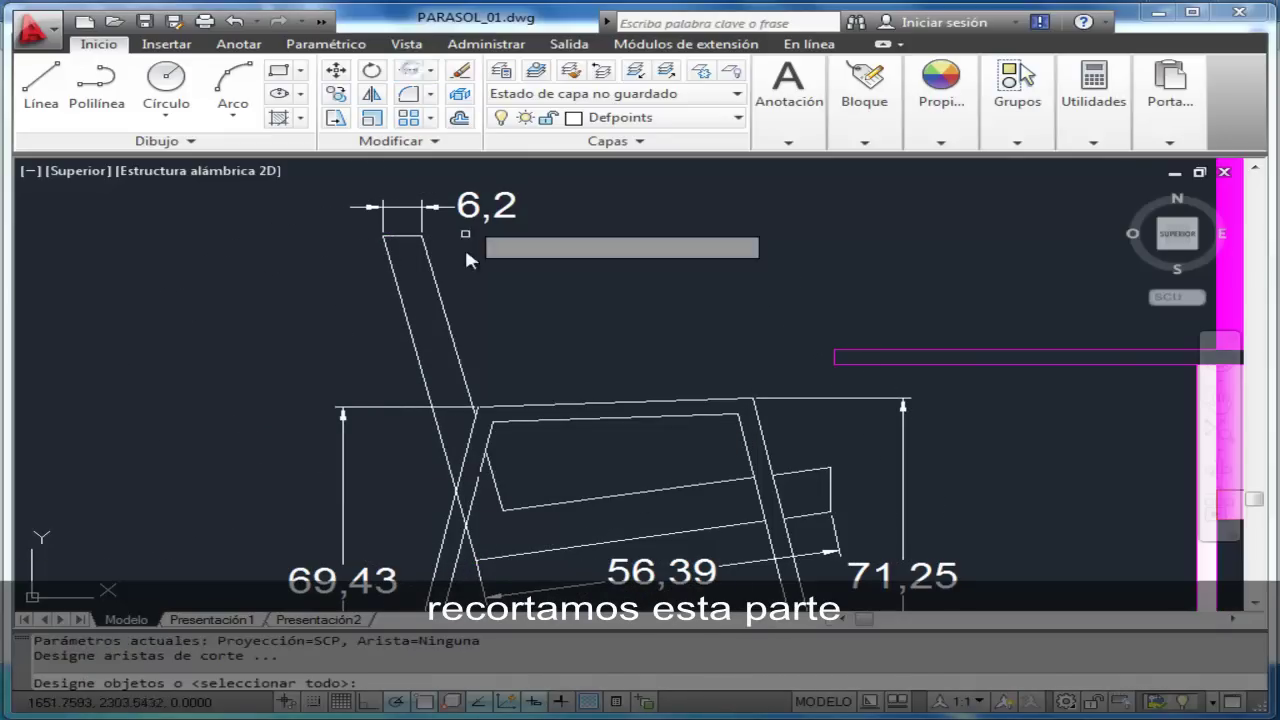
left_click(464, 515)
left_click(462, 488)
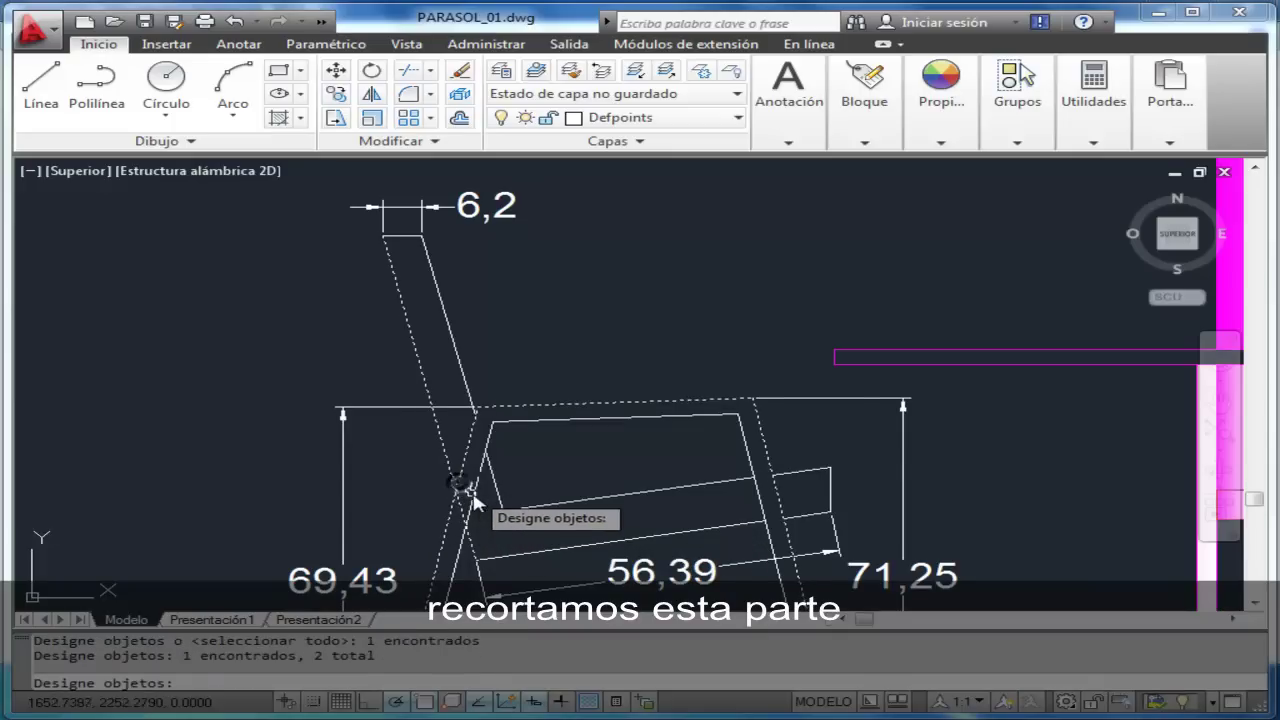
left_click(469, 493)
key("Return")
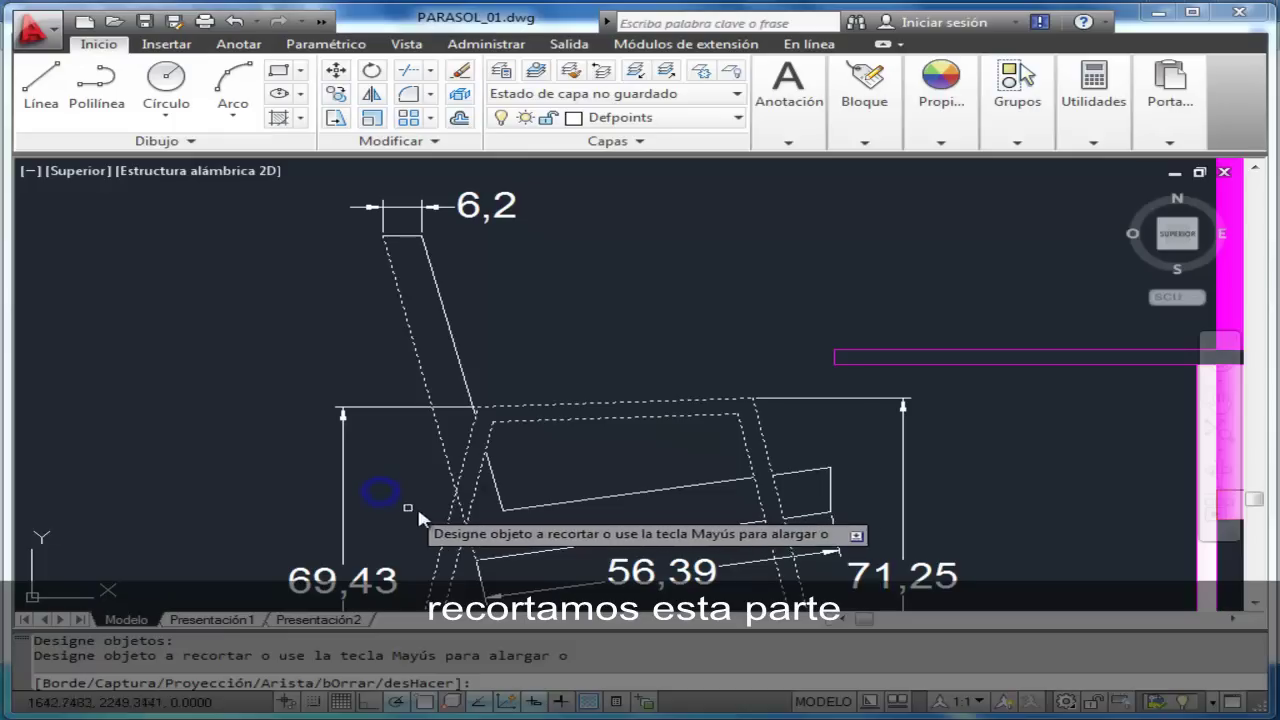
left_click(455, 520)
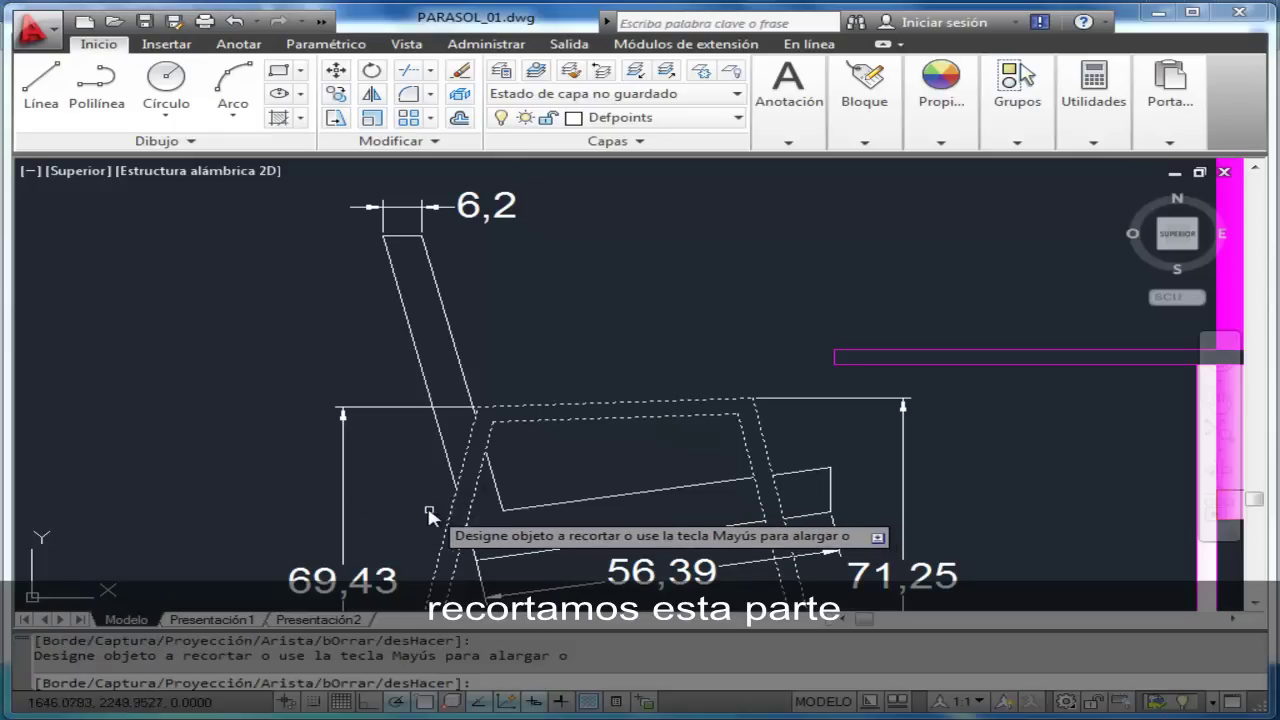
key("Escape")
key("Escape")
key("Escape")
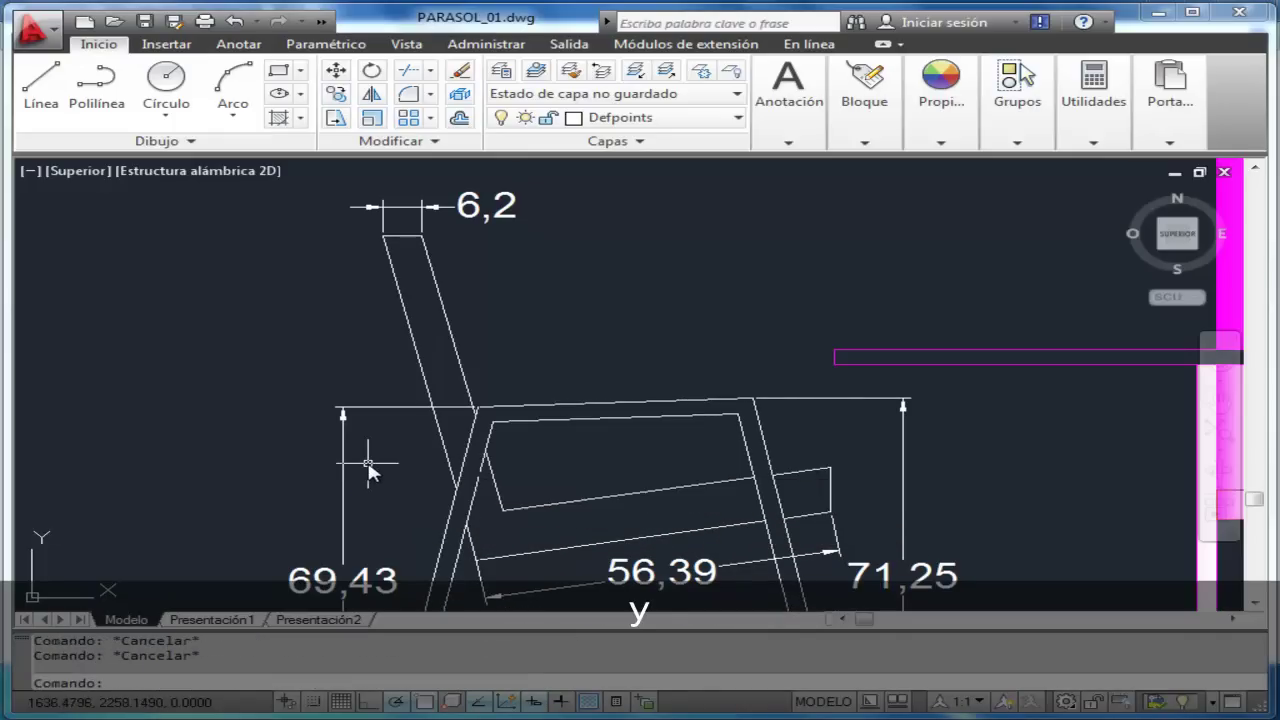
scroll(505, 512, "up", 3)
scroll(508, 510, "down", 1)
scroll(510, 510, "down", 5)
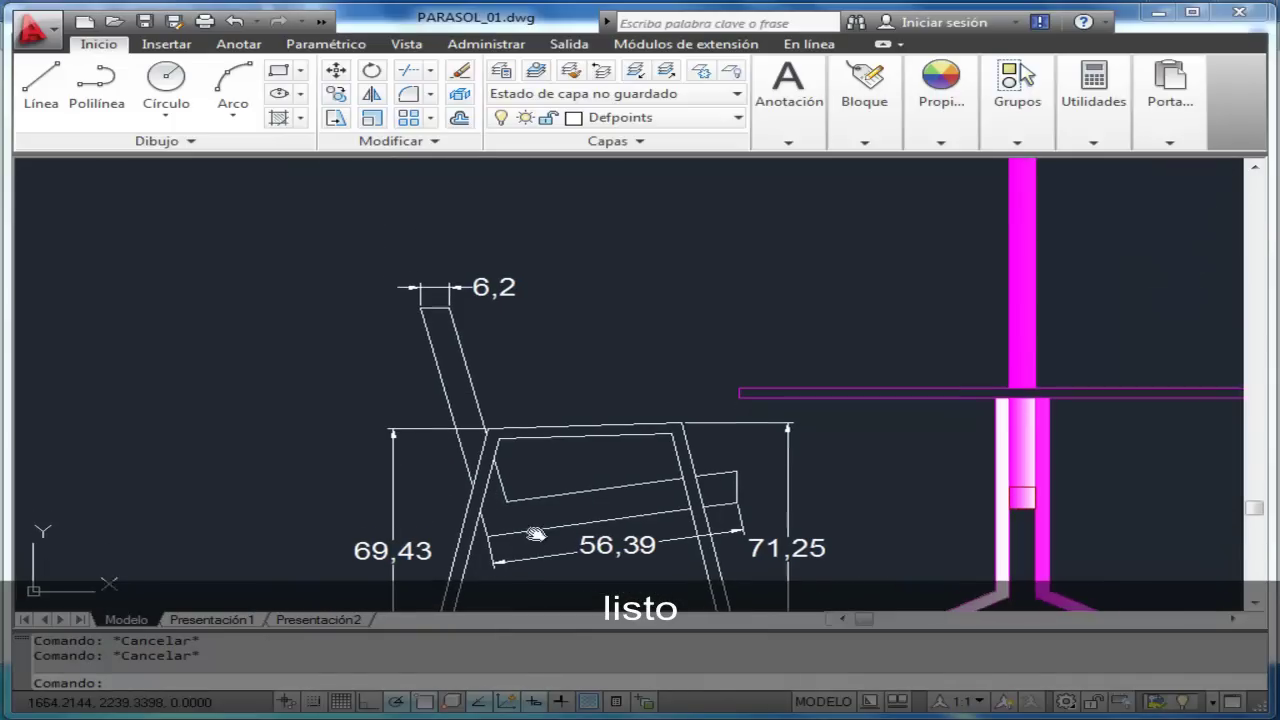
middle_click_drag(535, 548, 507, 438)
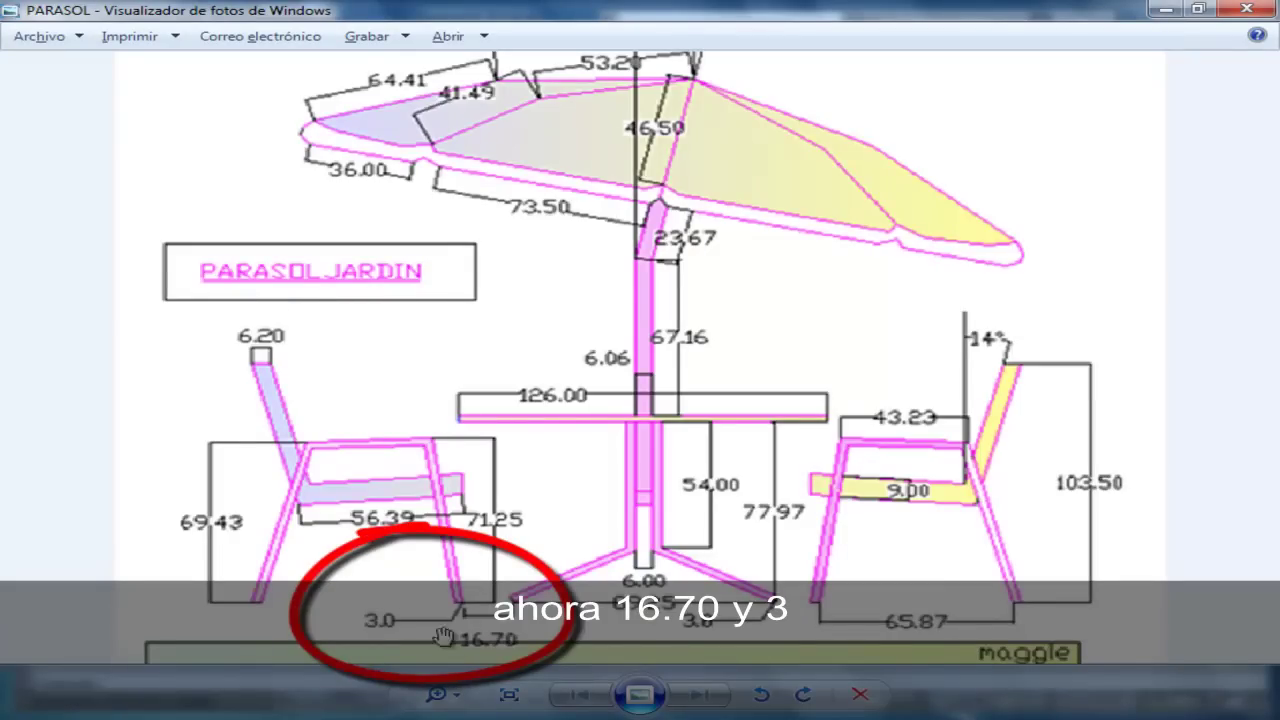
key("alt+Tab")
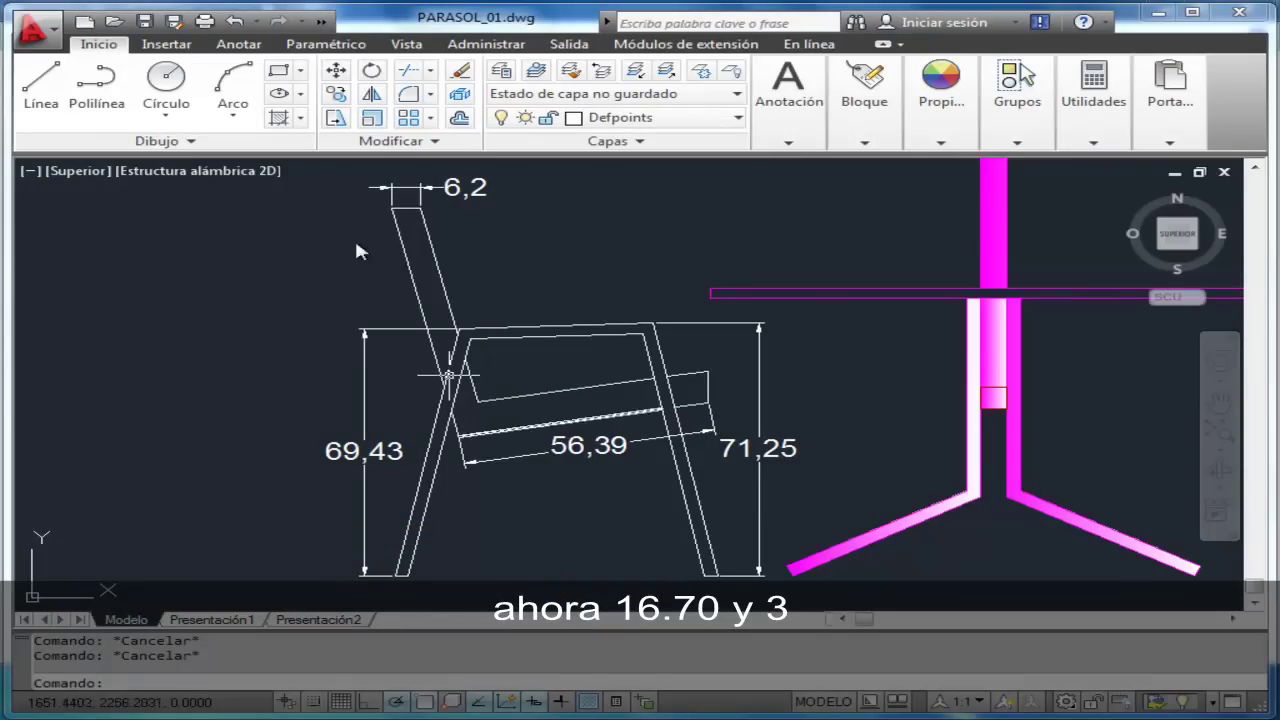
- Cancel a linear dimension started from the parasol base's leg end, then zoom in
left_click(232, 45)
left_click(463, 88)
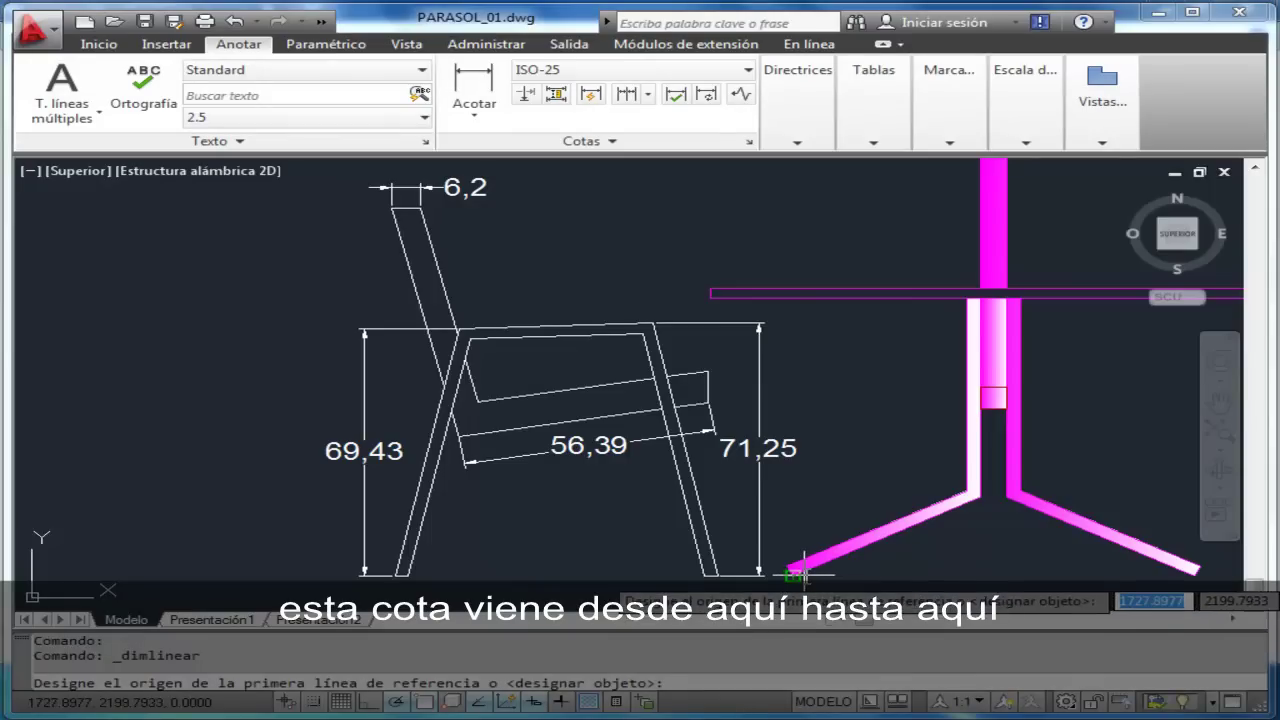
left_click(800, 575)
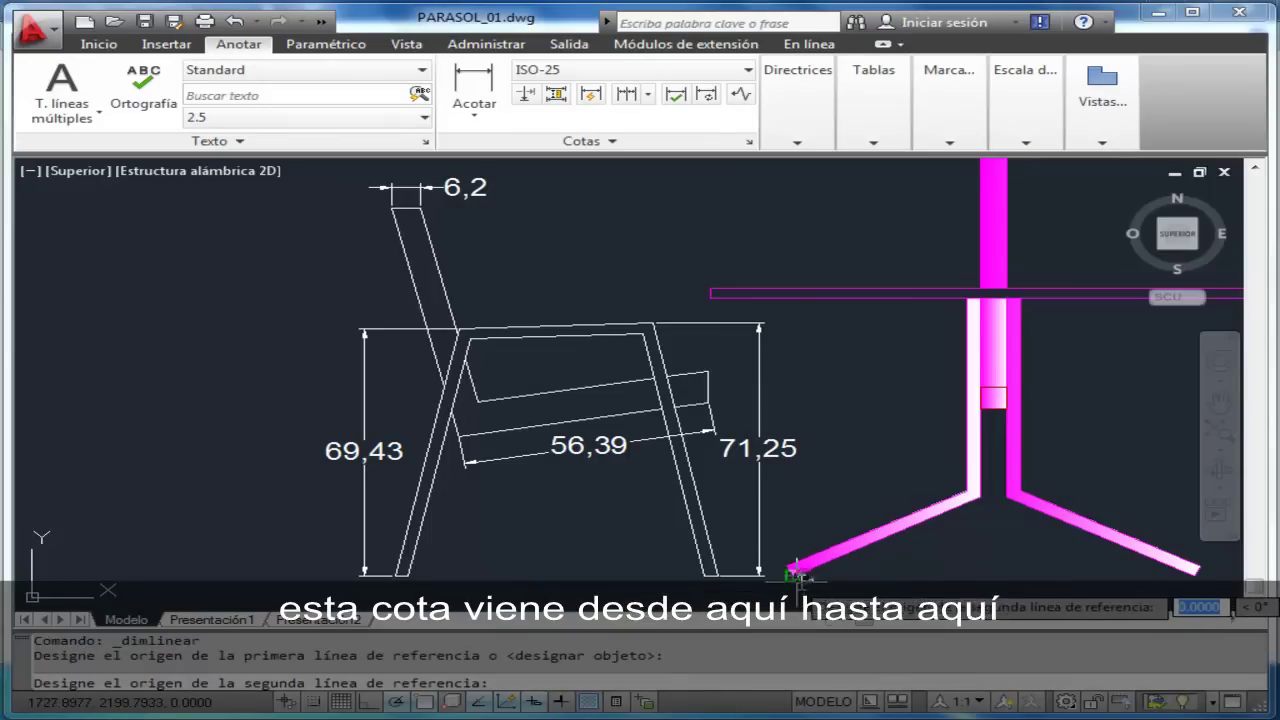
left_click(720, 576)
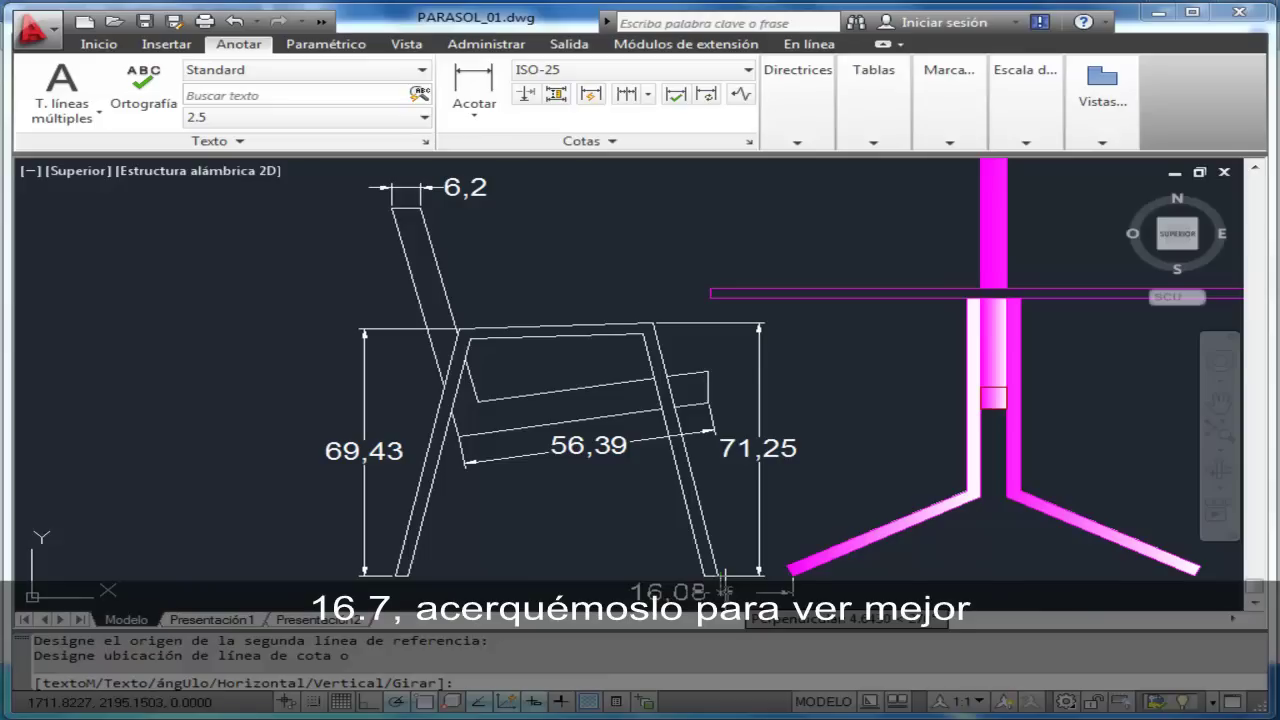
key("Escape")
key("Escape")
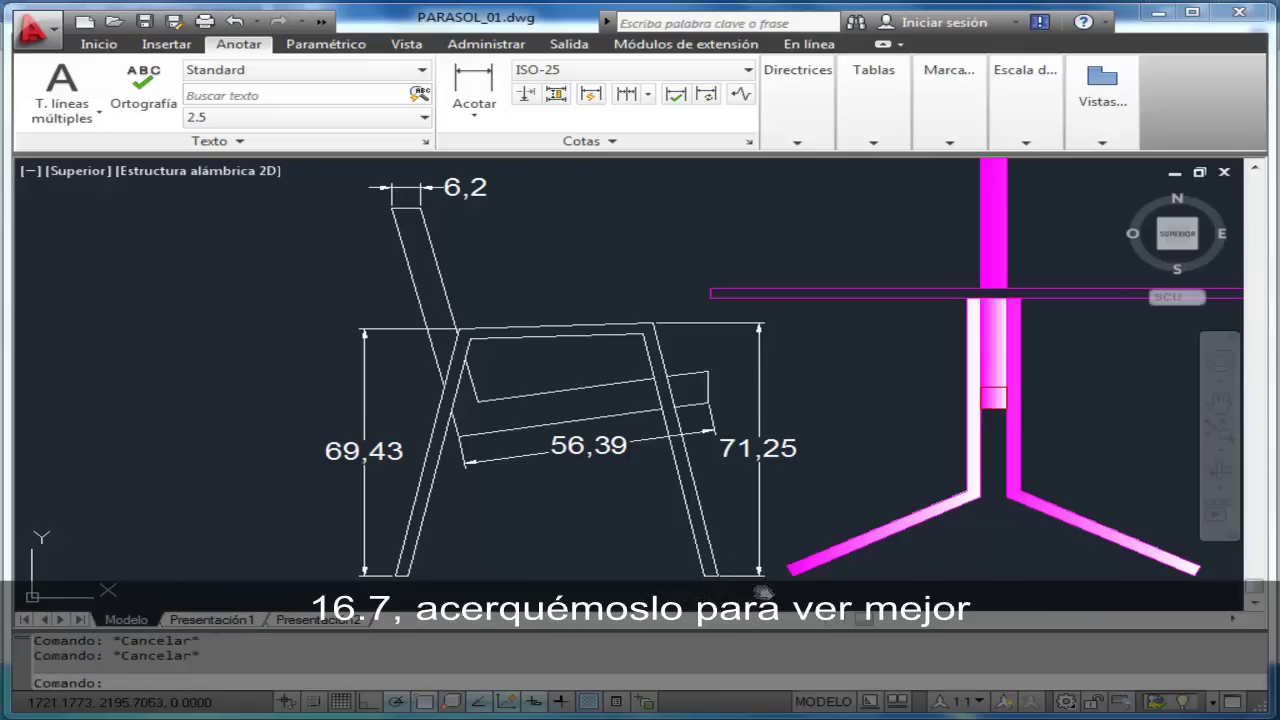
scroll(651, 486, "up", 2)
scroll(586, 414, "up", 2)
scroll(577, 399, "up", 2)
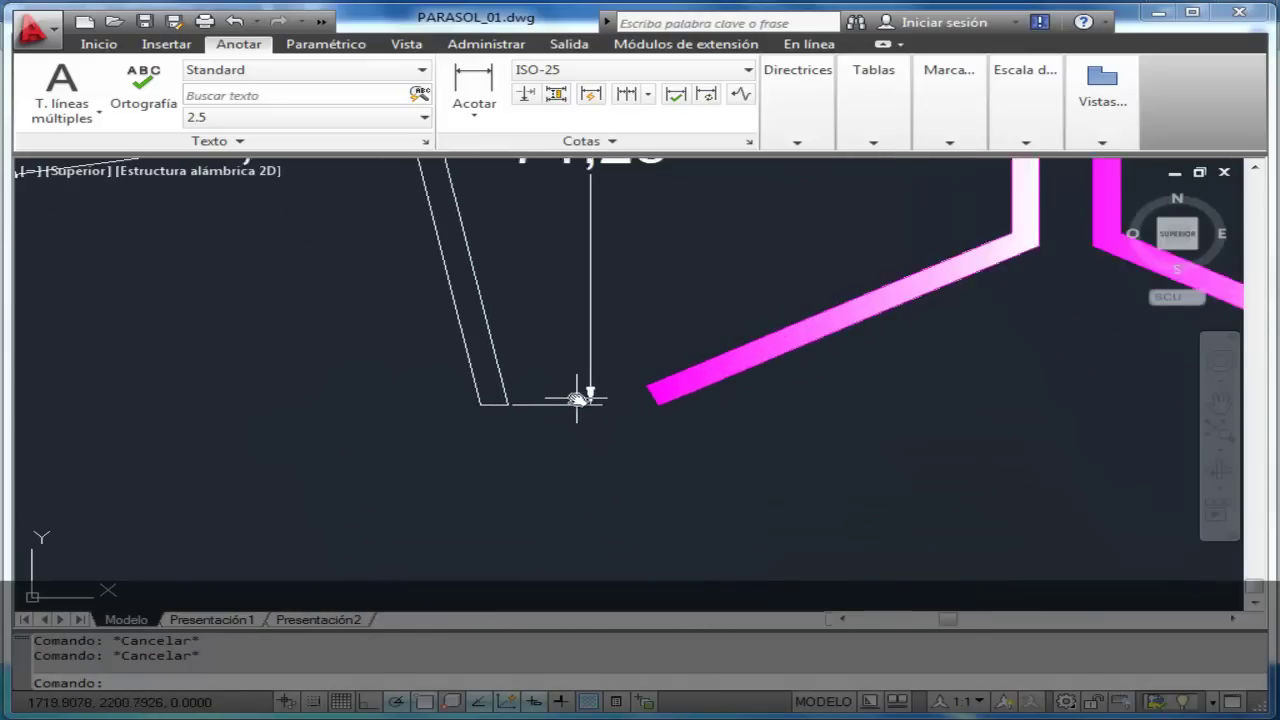
scroll(577, 399, "up", 2)
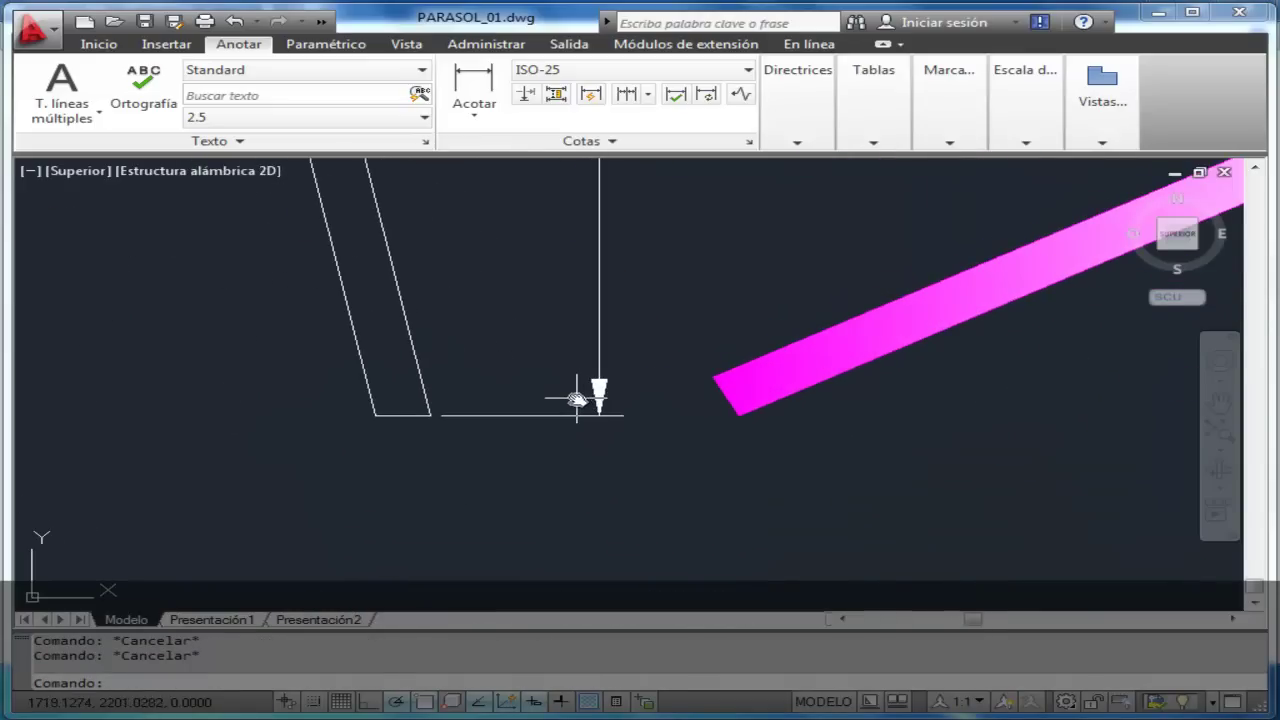
- Add the 16,7 horizontal dimension below the chair's front foot and recentre the chair
left_click(468, 82)
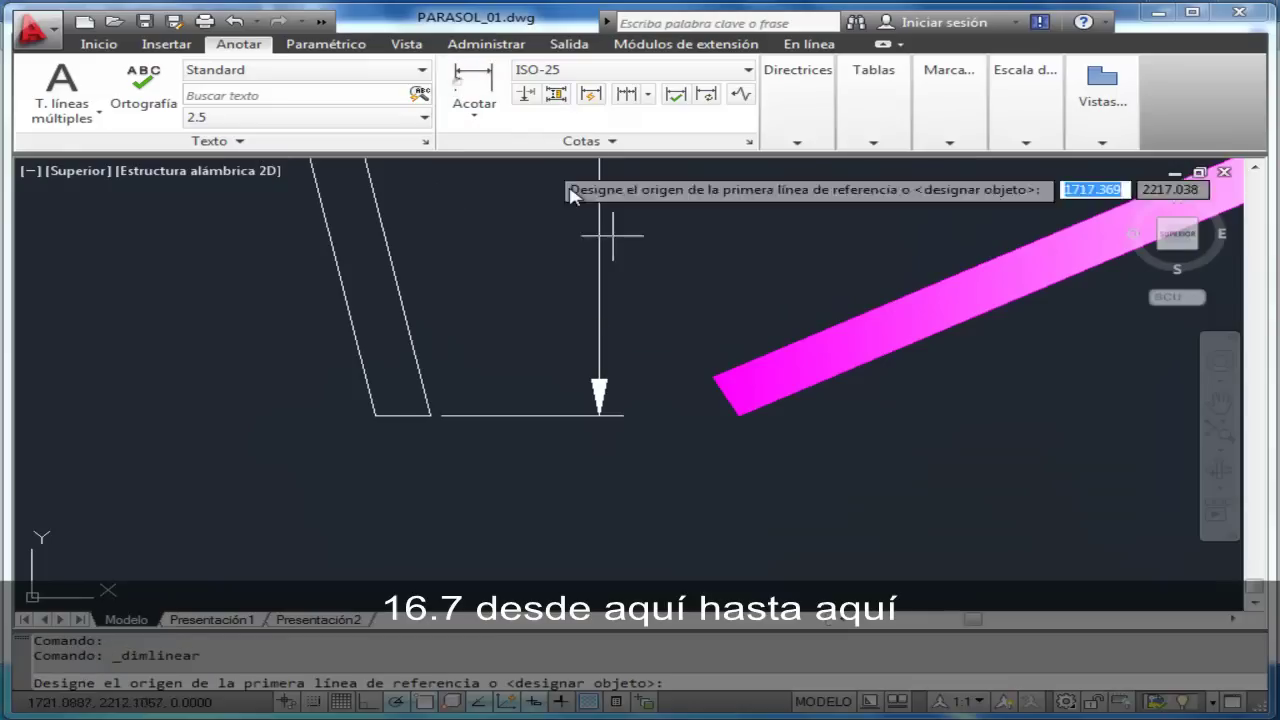
left_click(740, 415)
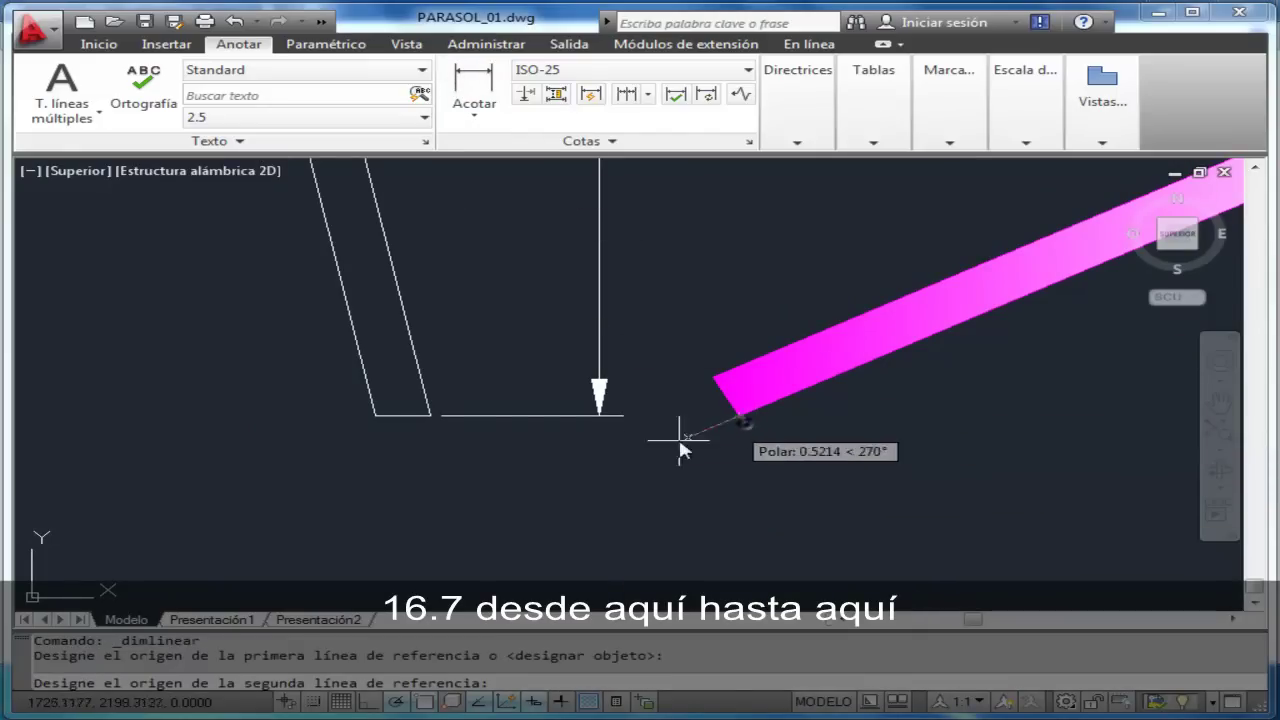
left_click(432, 414)
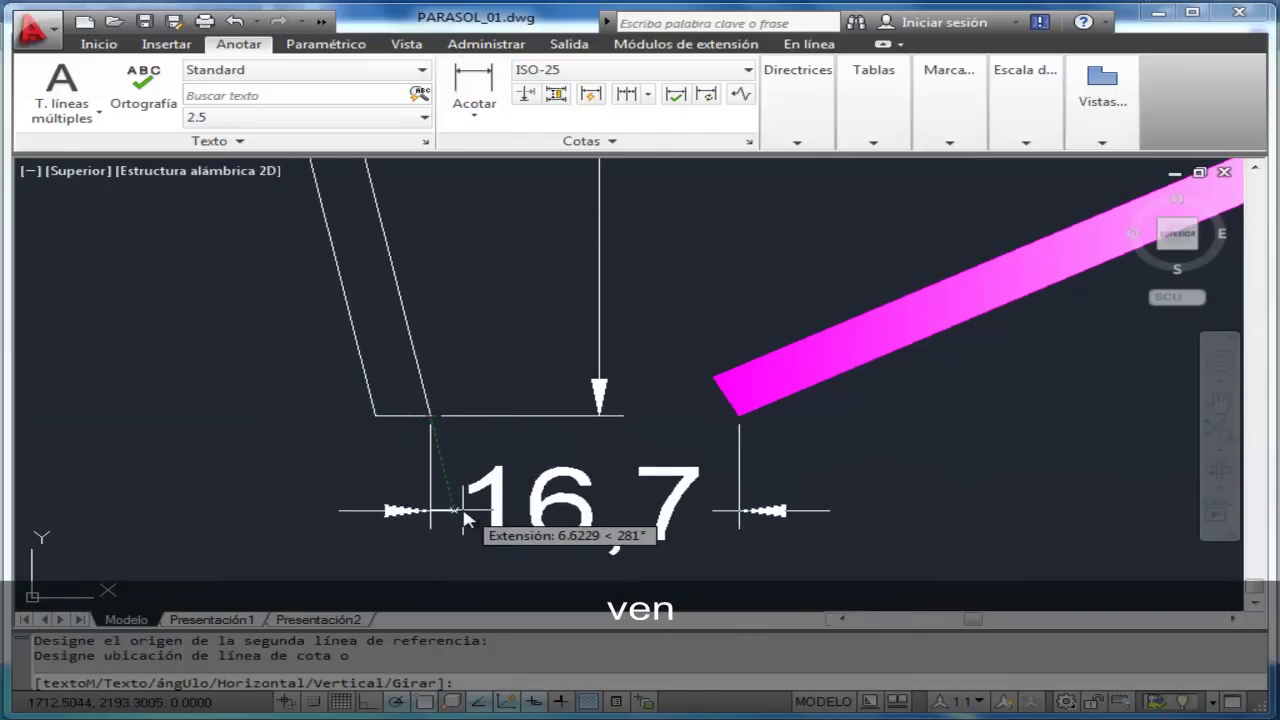
left_click(464, 511)
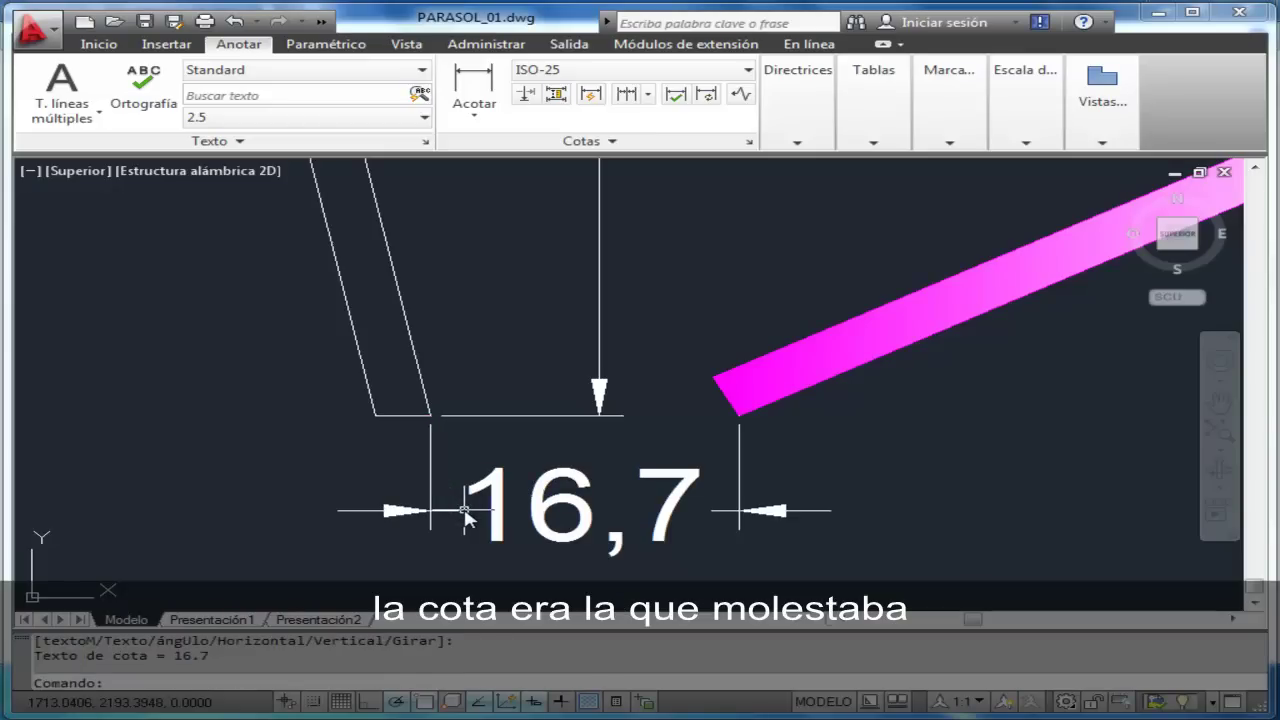
middle_click(225, 406)
middle_click(225, 406)
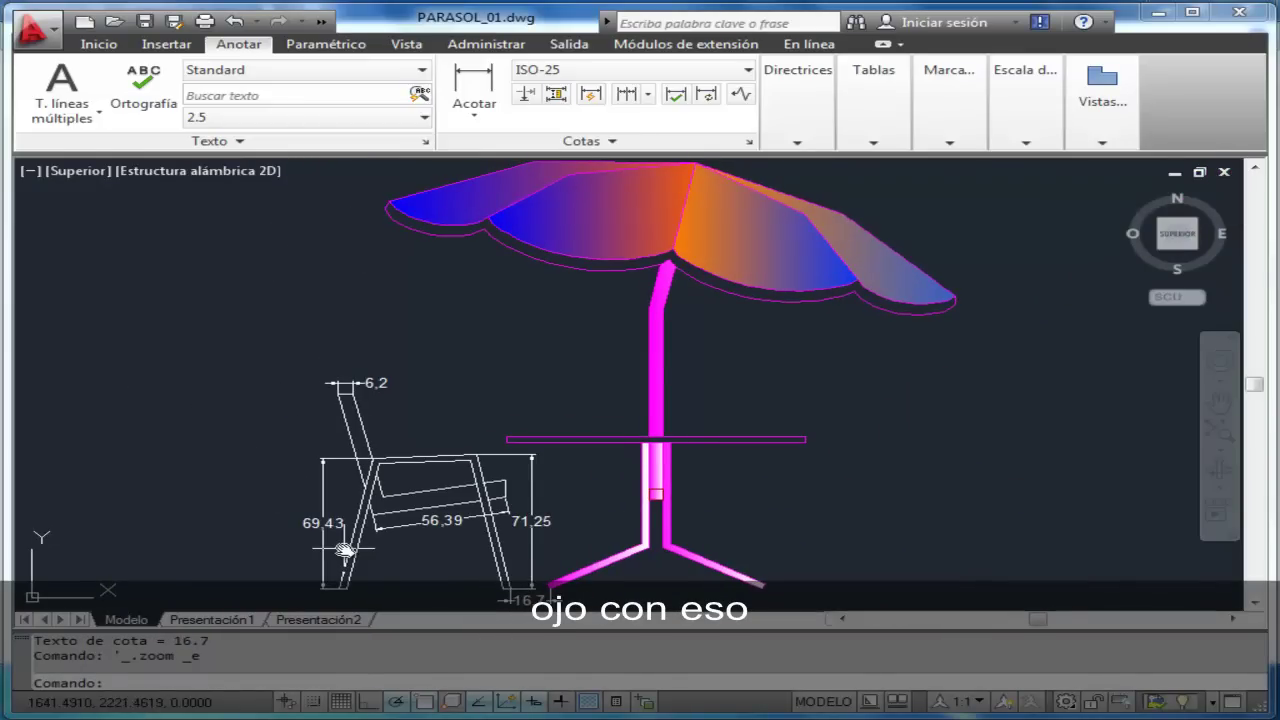
scroll(344, 550, "up", 2)
scroll(543, 449, "up", 1)
scroll(586, 440, "up", 2)
scroll(600, 452, "down", 1)
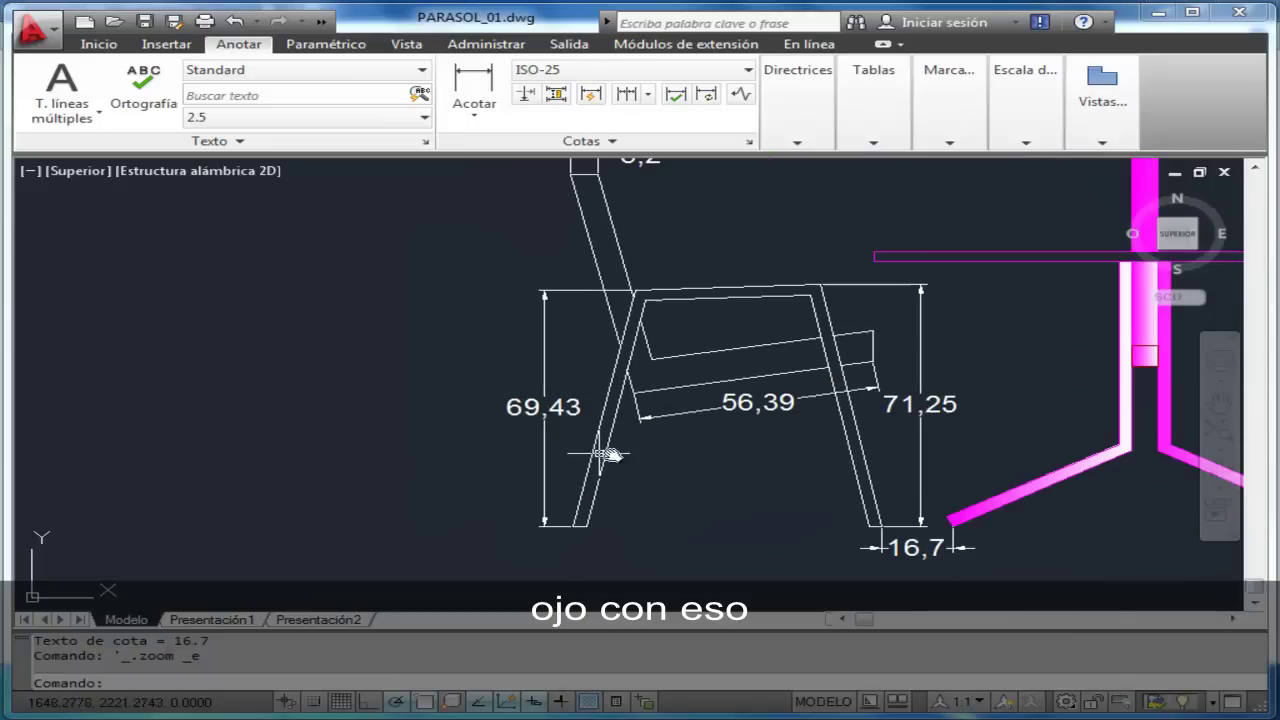
middle_click_drag(715, 475, 608, 472)
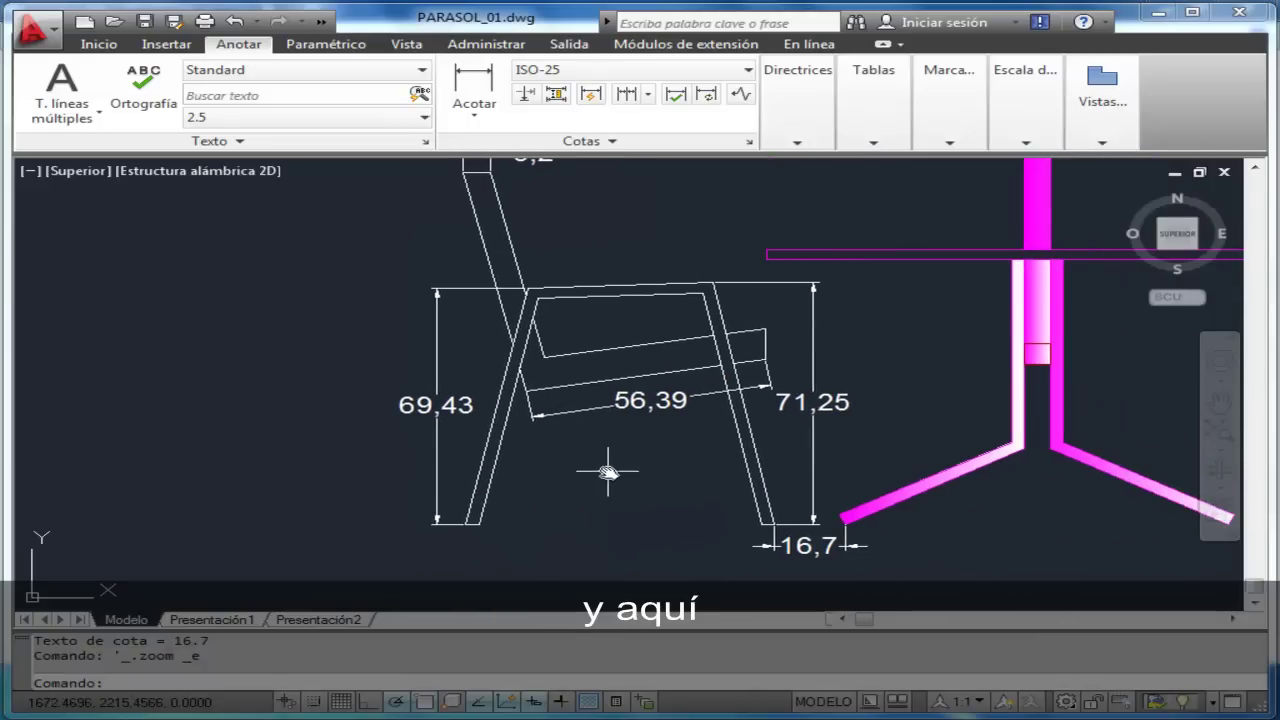
- Discard a 2,88 dimension attempt on the back leg and zoom in on its base
left_click(466, 94)
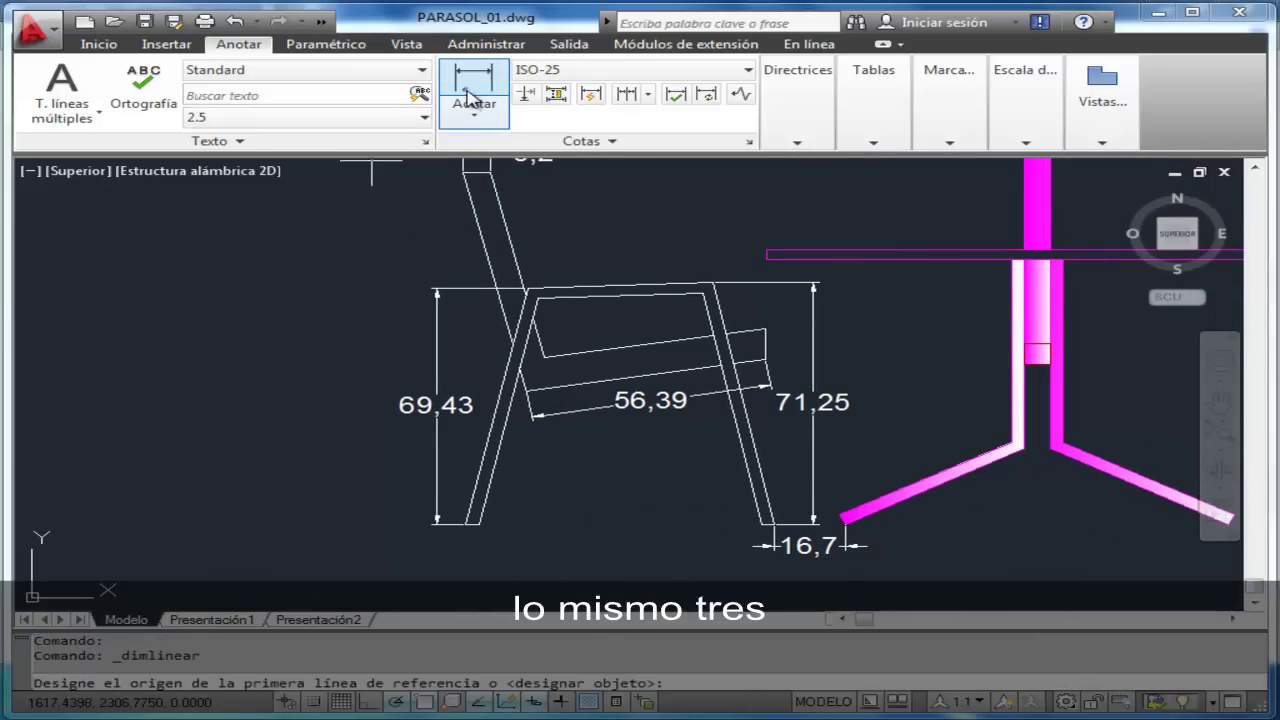
left_click(466, 523)
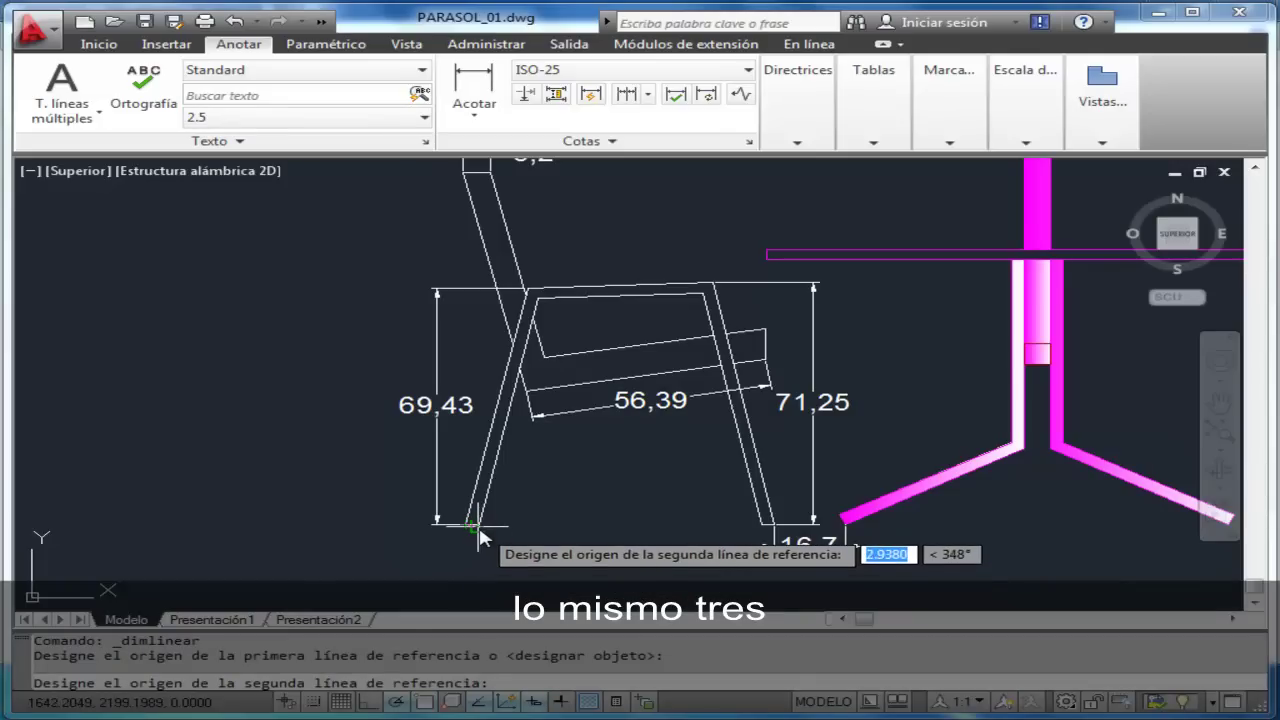
left_click(481, 522)
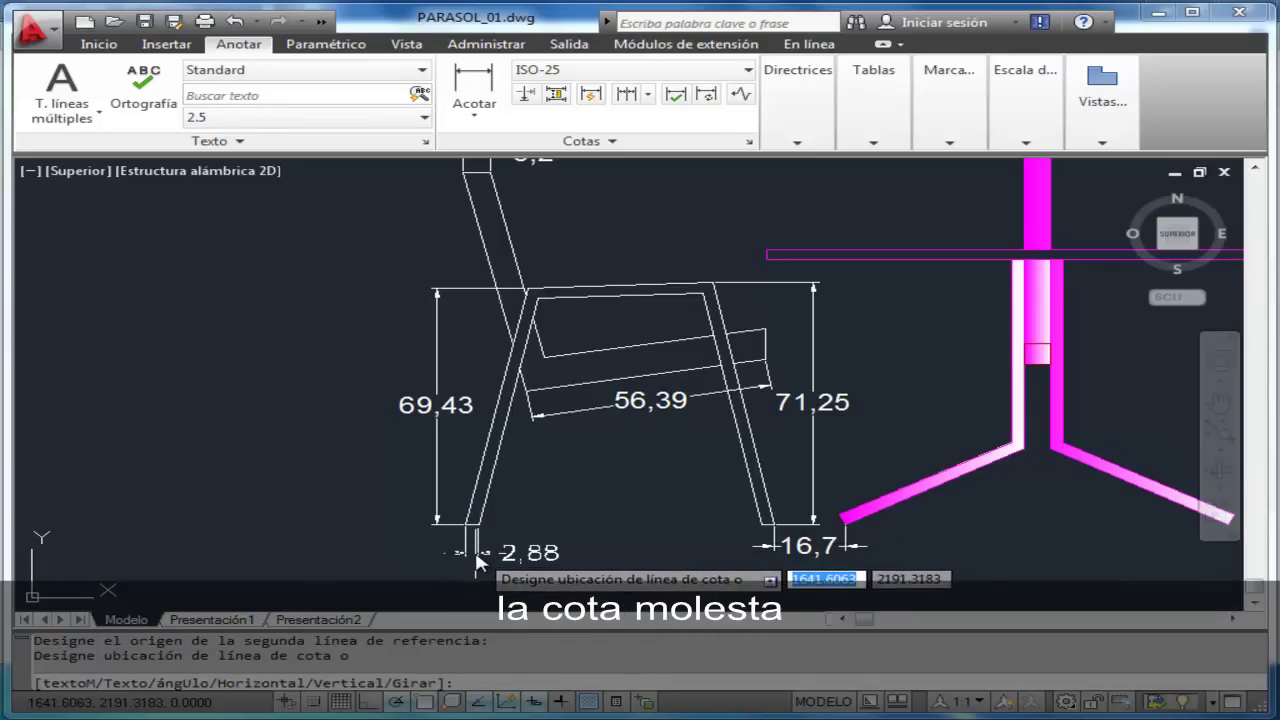
key("Escape")
key("Escape")
key("Escape")
scroll(483, 543, "up", 5)
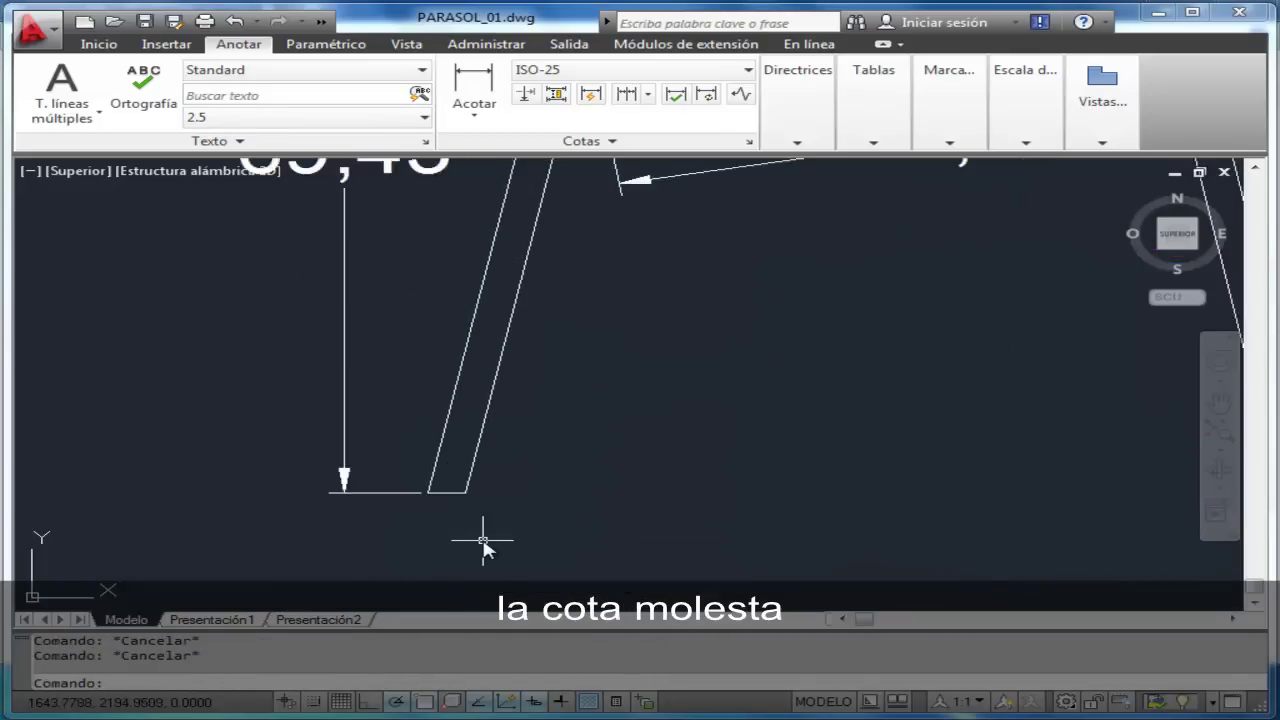
scroll(483, 543, "up", 4)
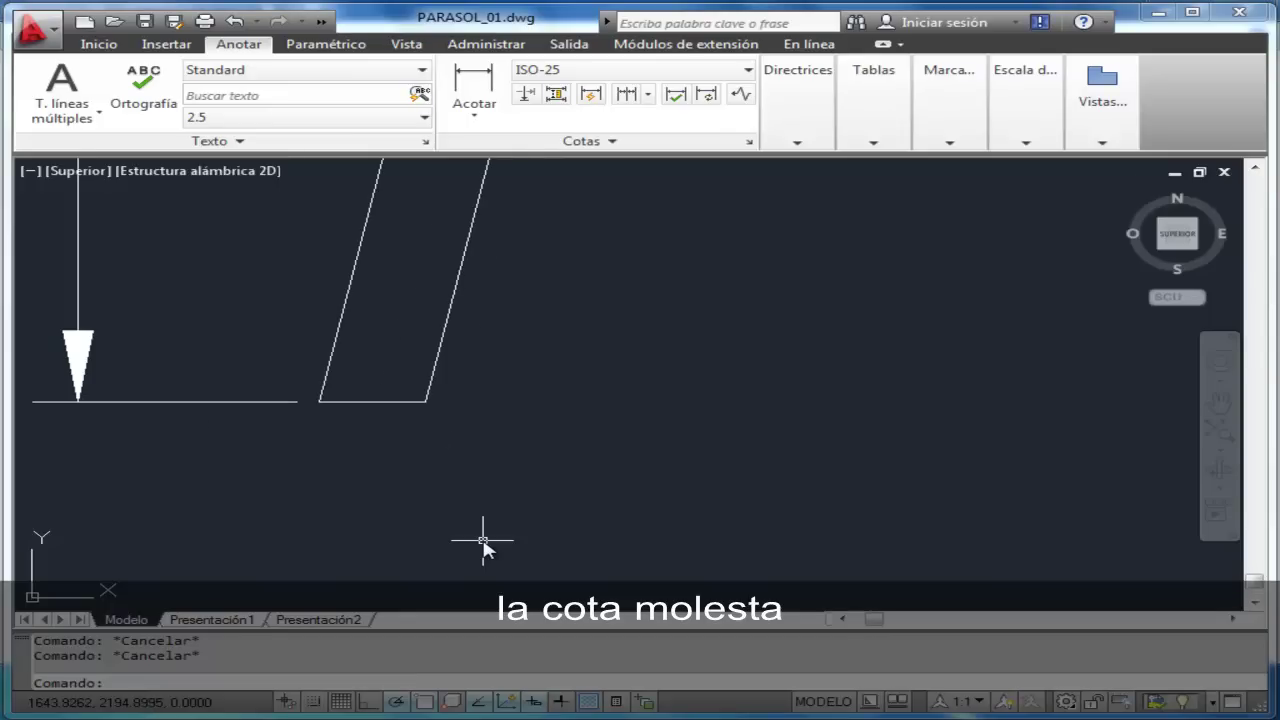
- Dimension the back leg's base as 3, placed below it, then bring chair and parasol into view
left_click(476, 80)
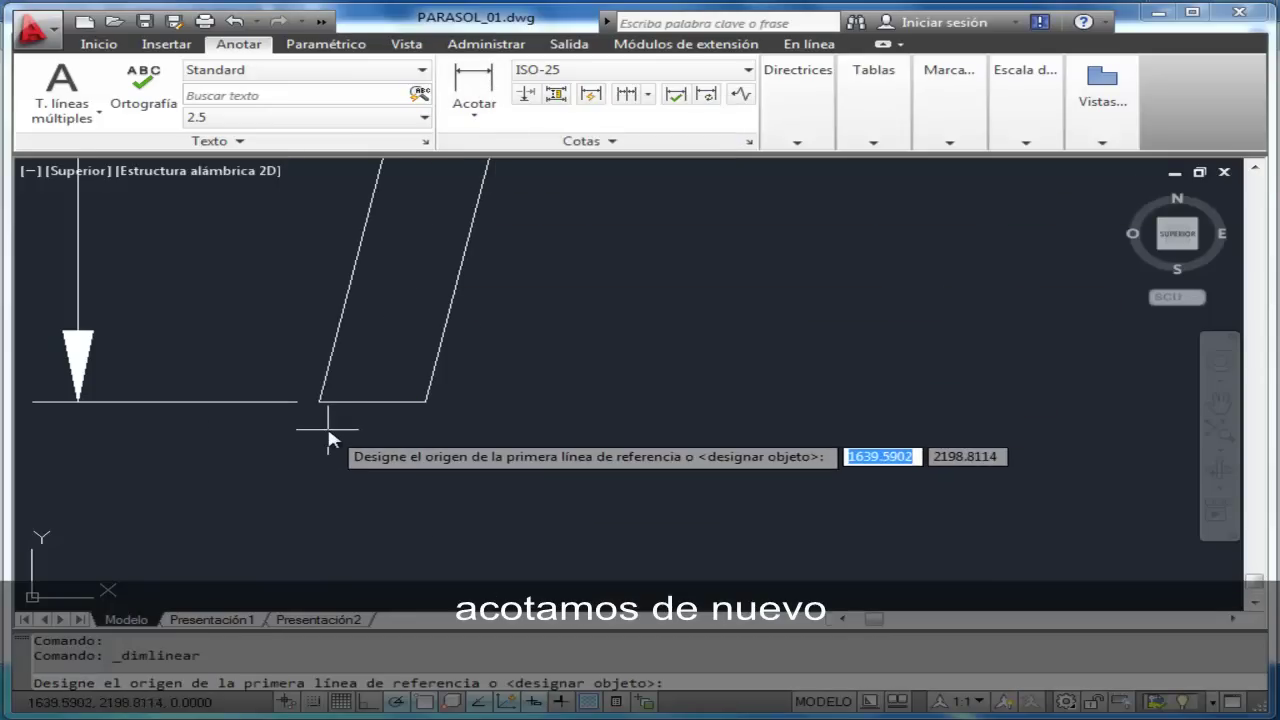
left_click(317, 401)
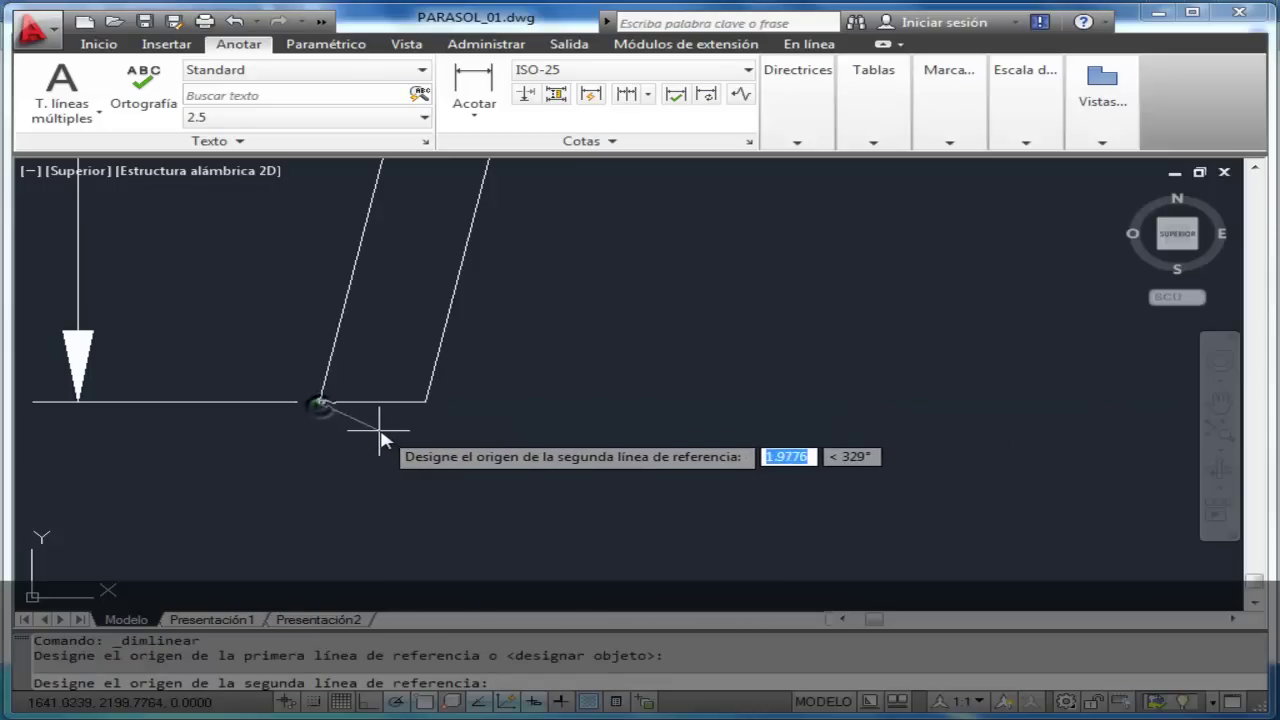
left_click(421, 401)
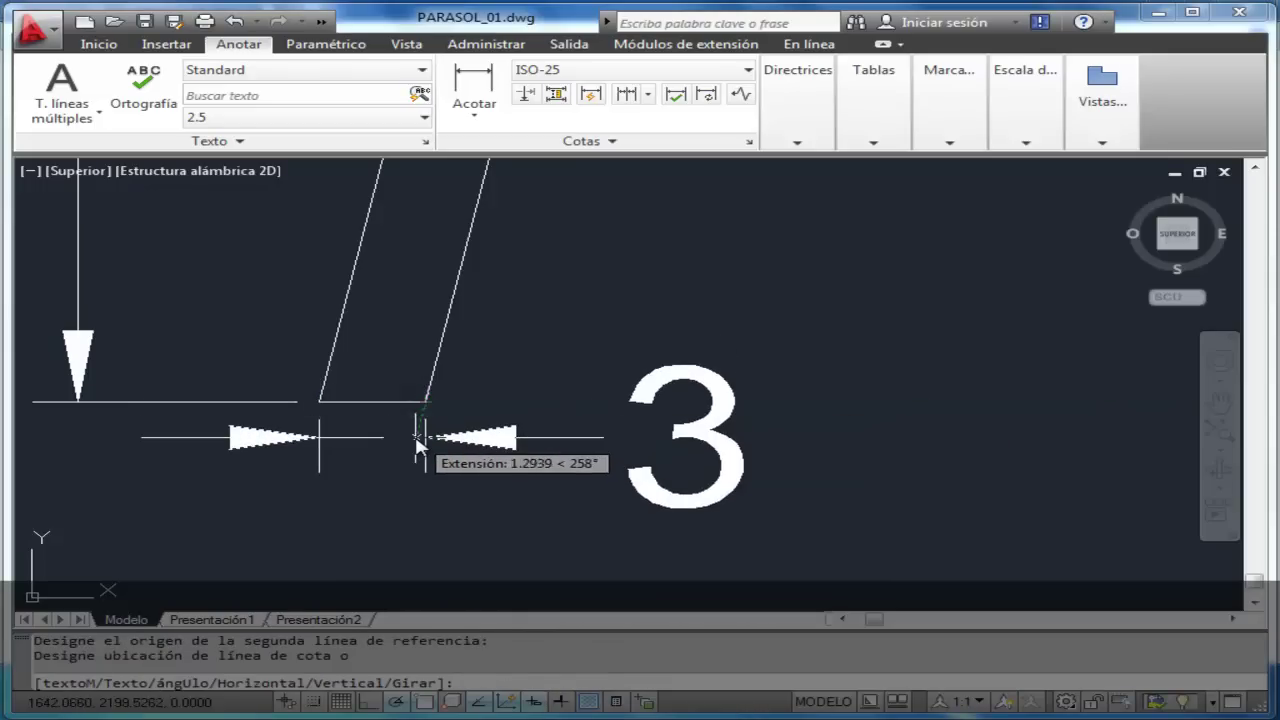
left_click(416, 454)
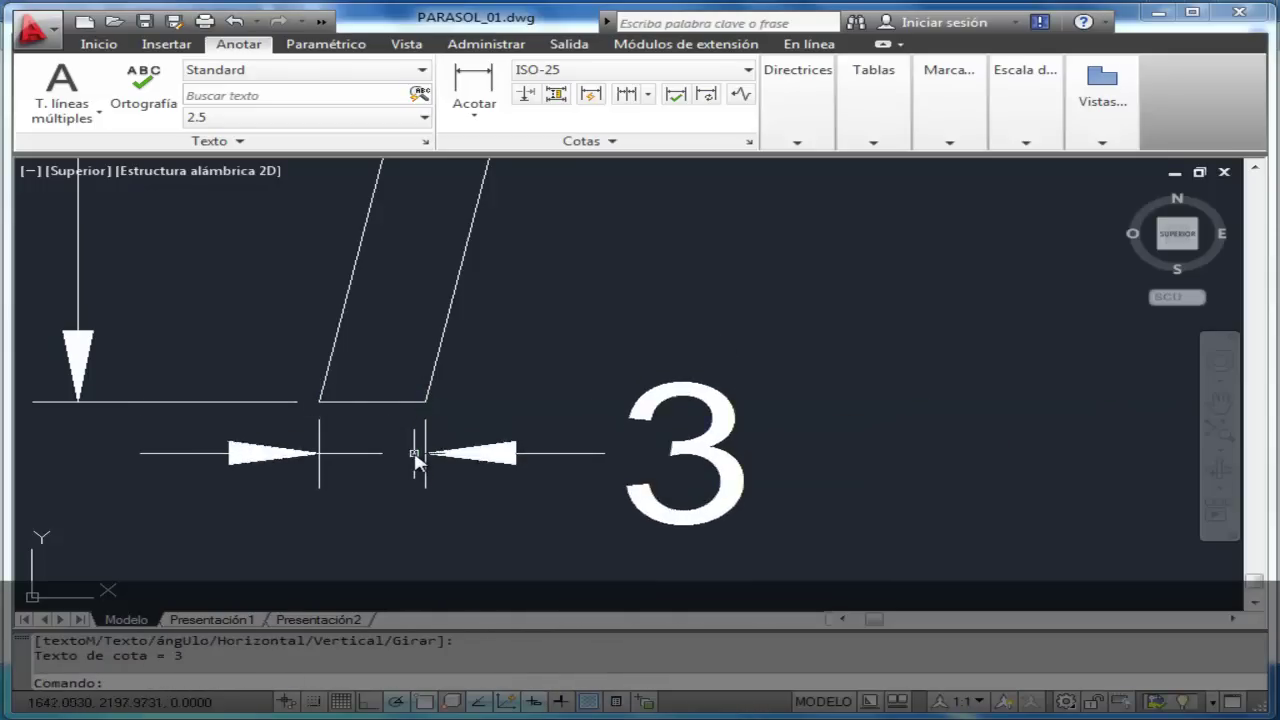
middle_click(601, 323)
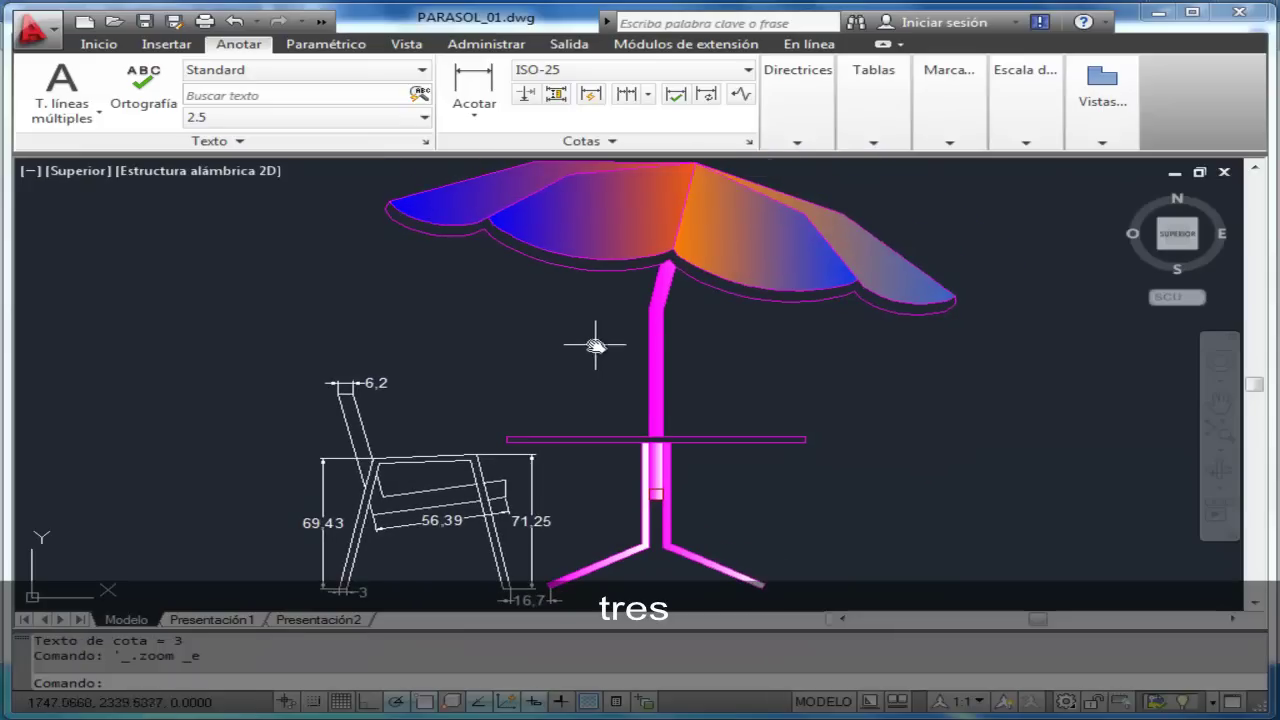
scroll(449, 557, "up", 2)
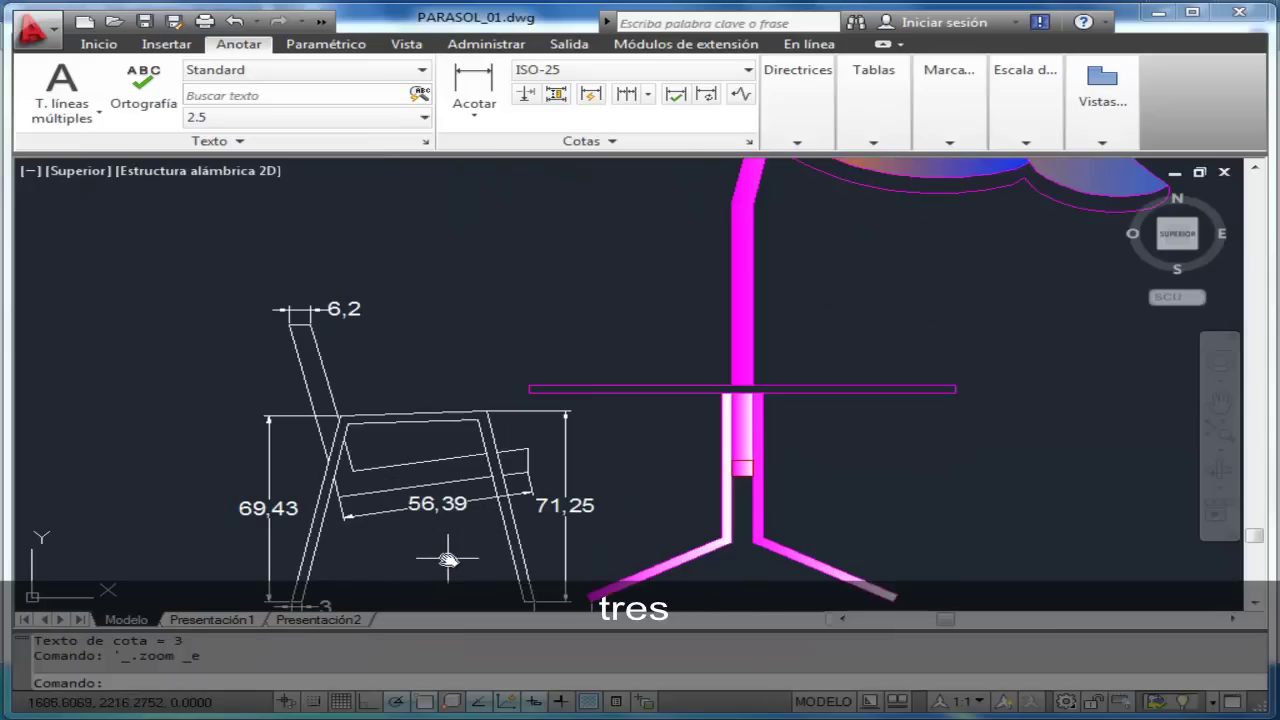
mouse_move(399, 560)
middle_mouse_down()
mouse_move(586, 415)
mouse_move(534, 455)
middle_mouse_up()
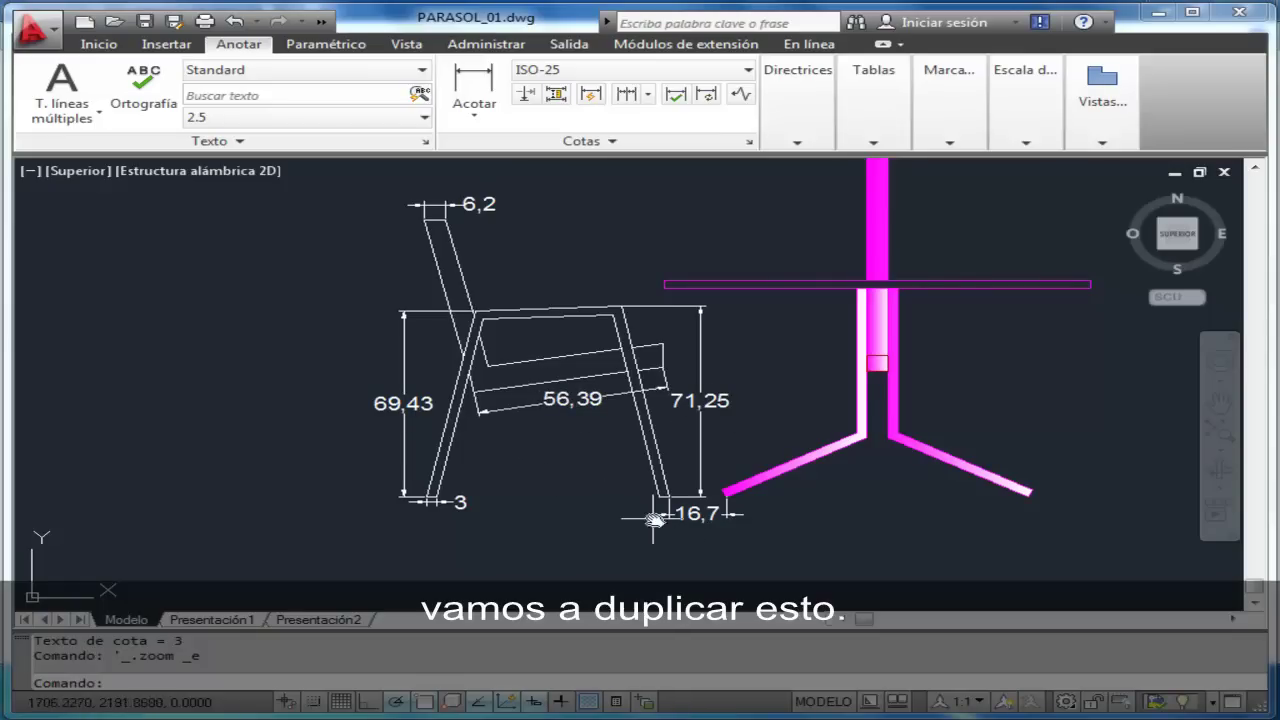
- Select the chair's dimensions: 6,2, 69,43, 56,39 and 71,25
left_click(425, 209)
left_click(410, 400)
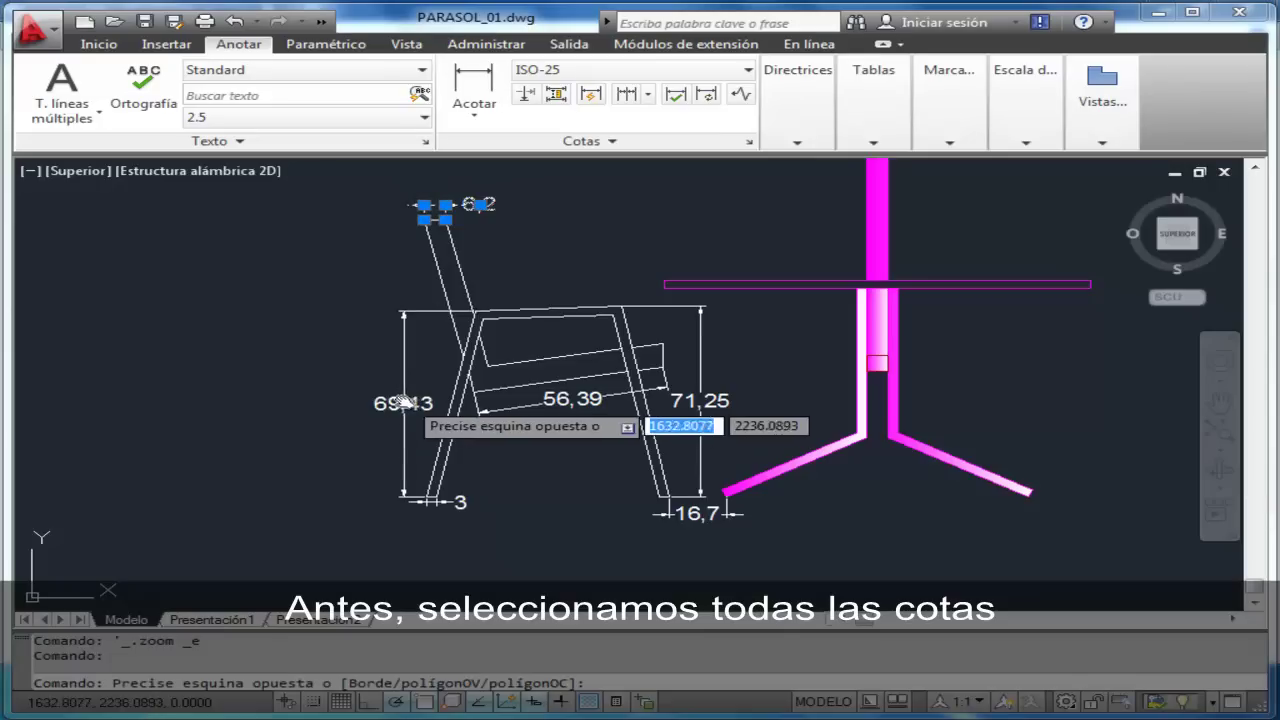
left_click(388, 403)
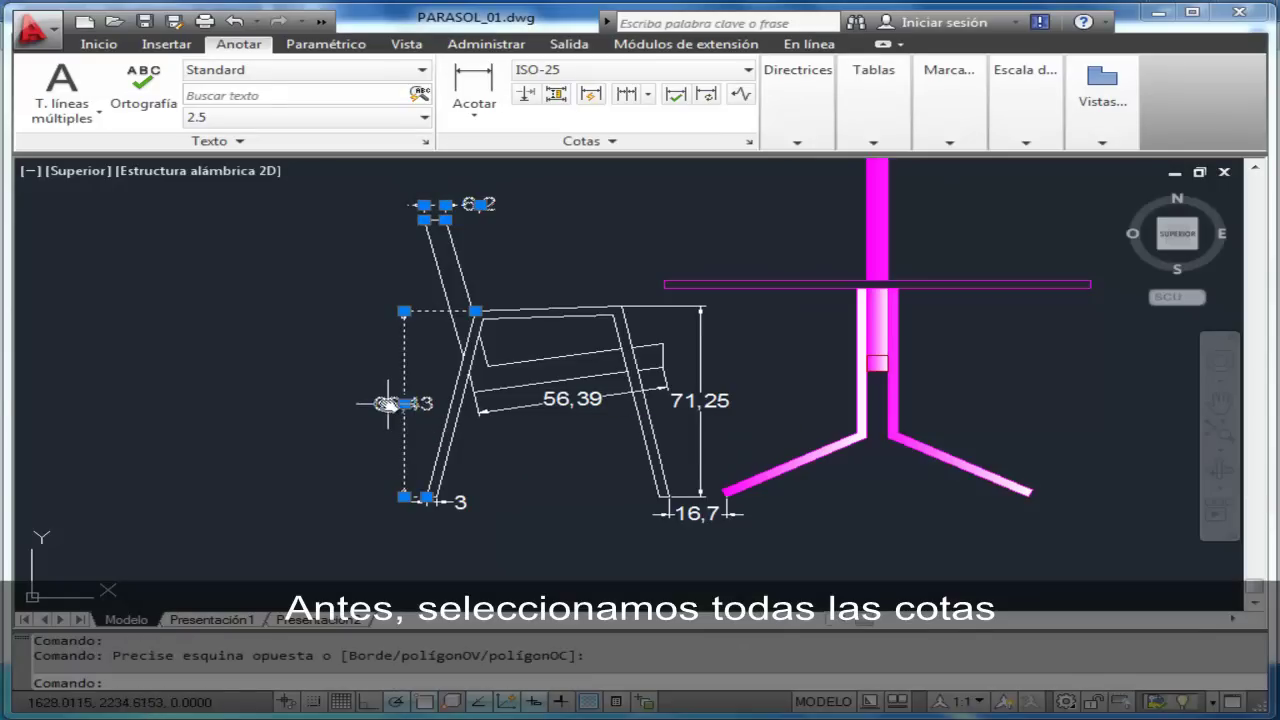
left_click(573, 399)
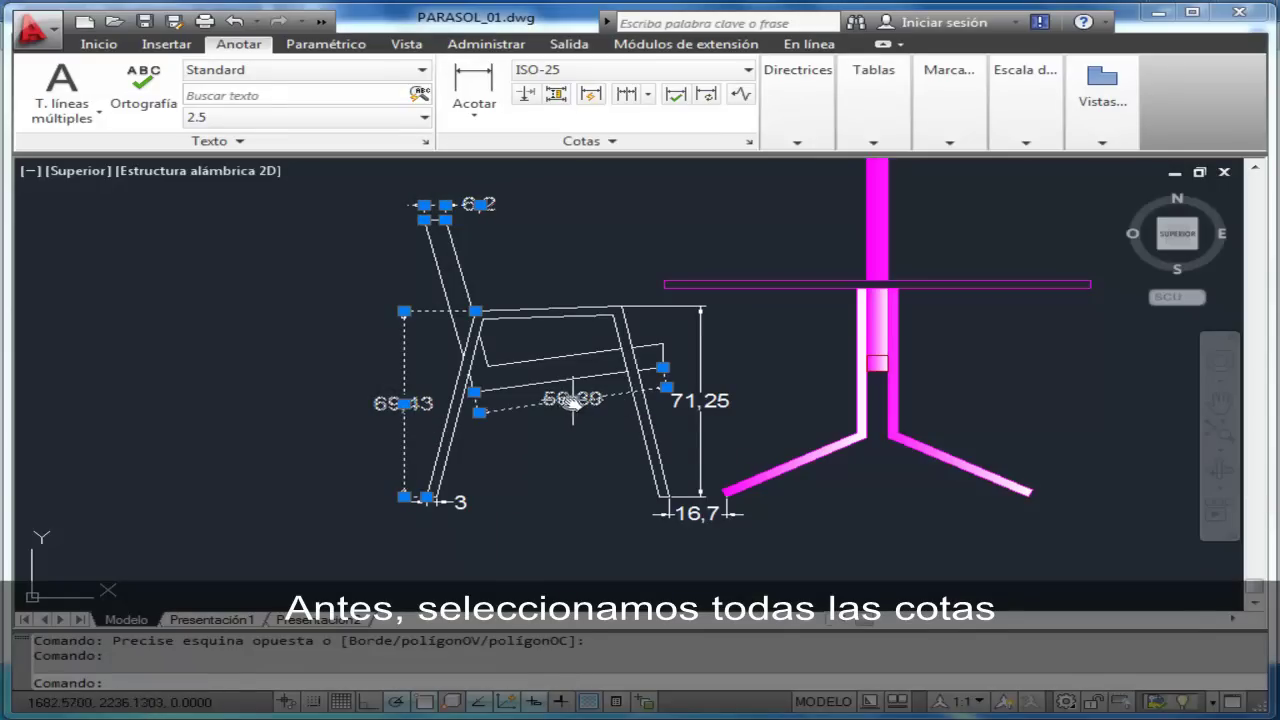
left_click(675, 401)
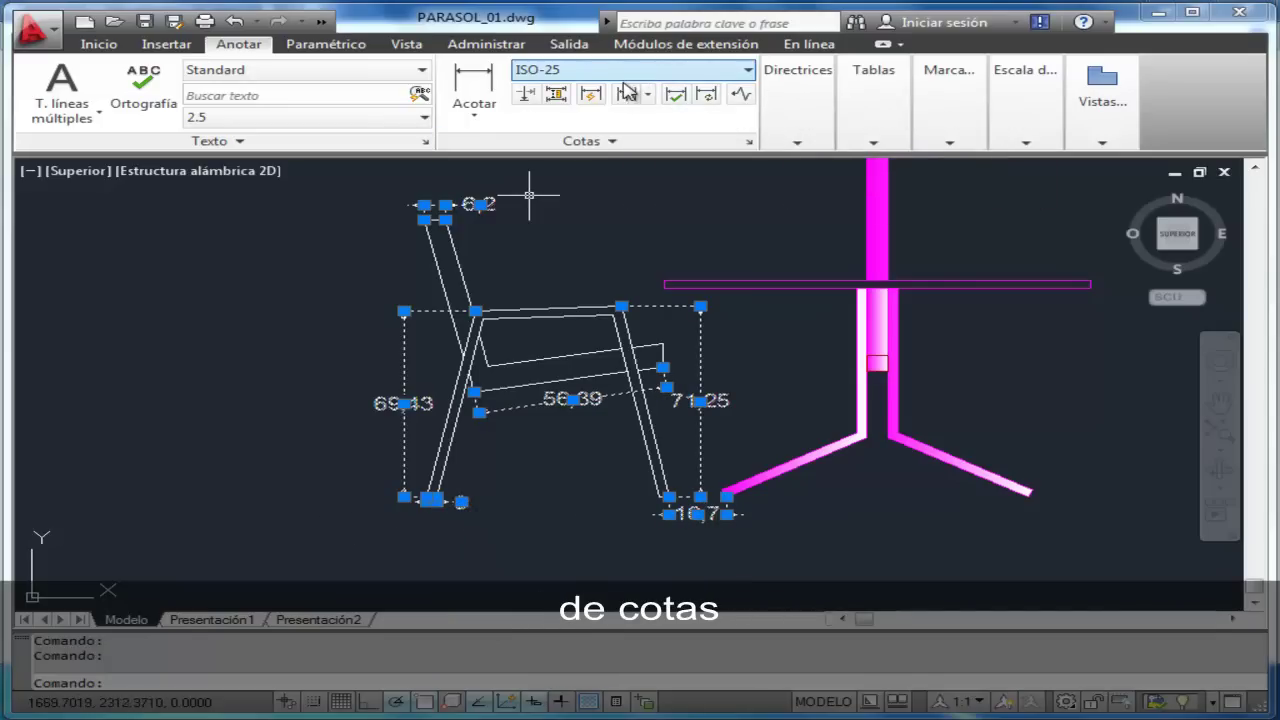
- Move the selected dimensions to layer Capa1, dismiss the frozen-layer warning, and thaw Capa1
left_click(99, 46)
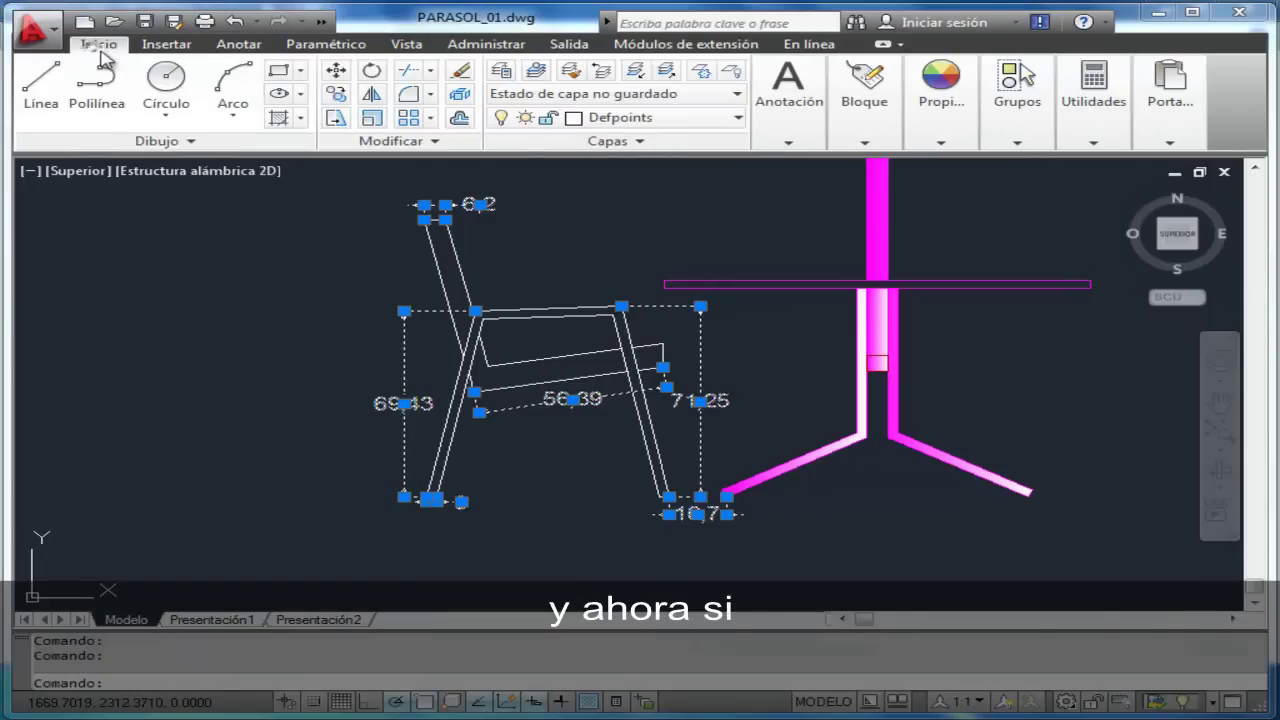
left_click(737, 118)
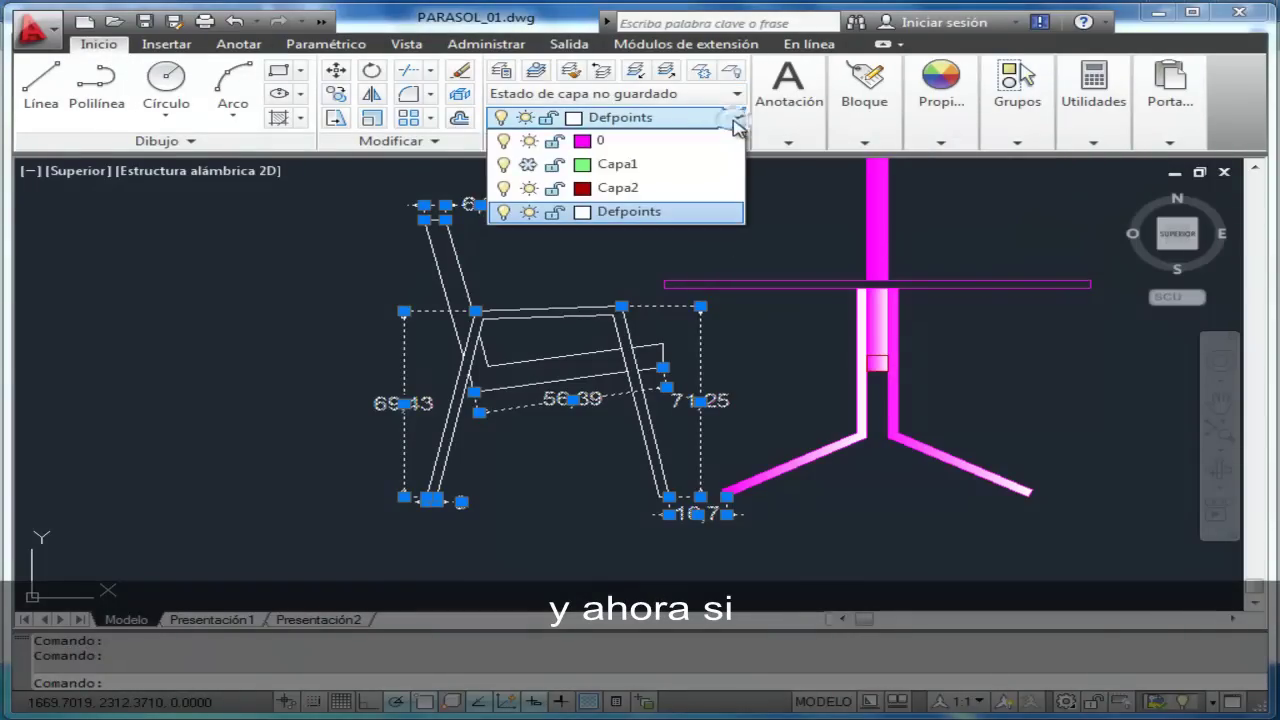
left_click(640, 165)
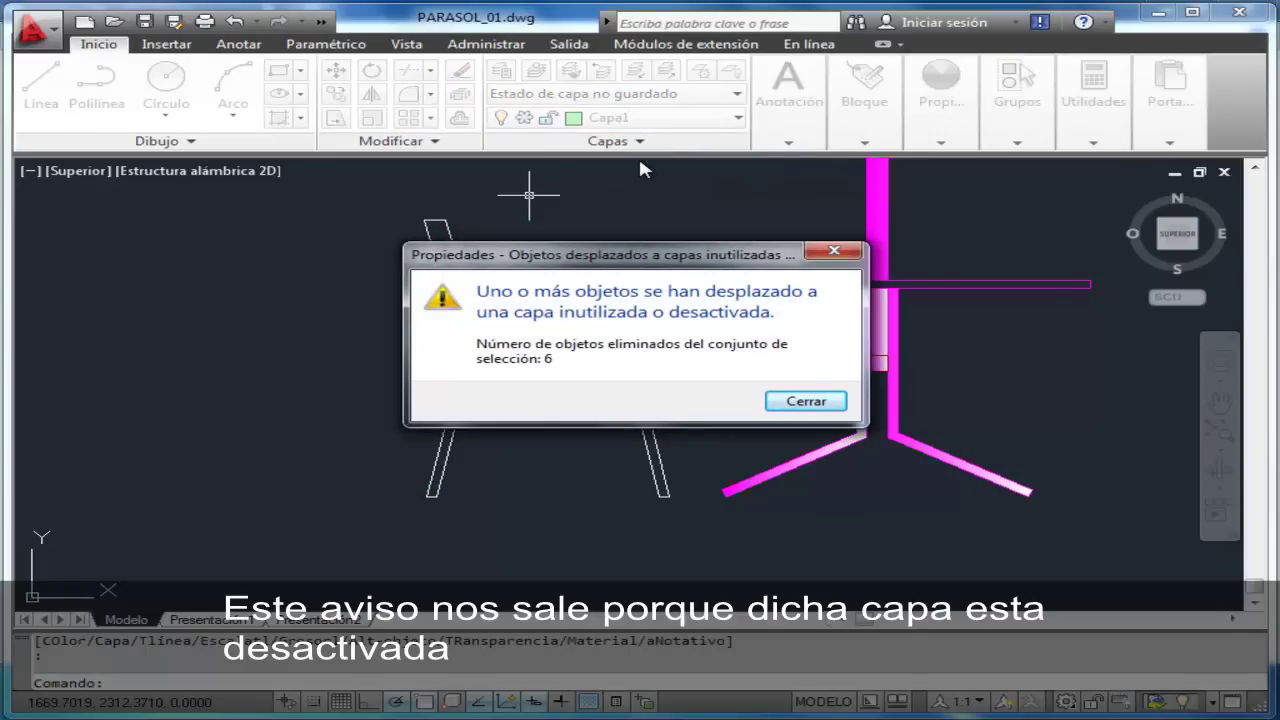
left_click(781, 404)
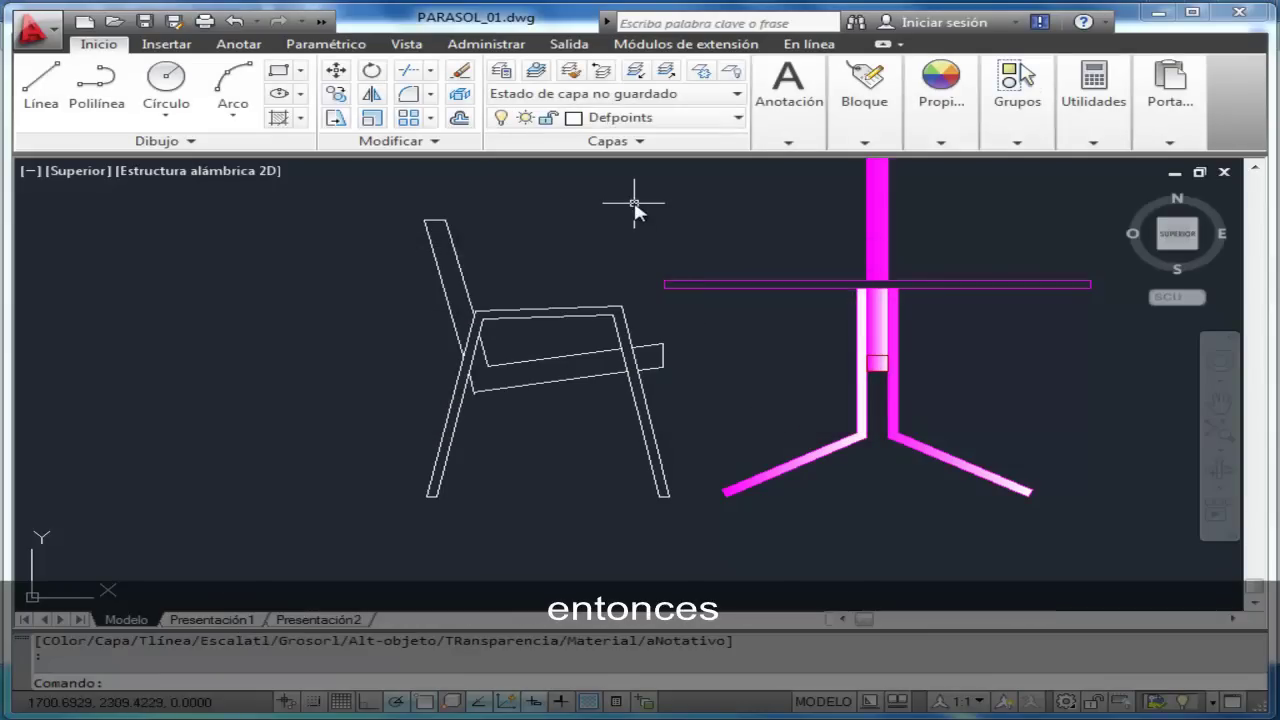
left_click(735, 119)
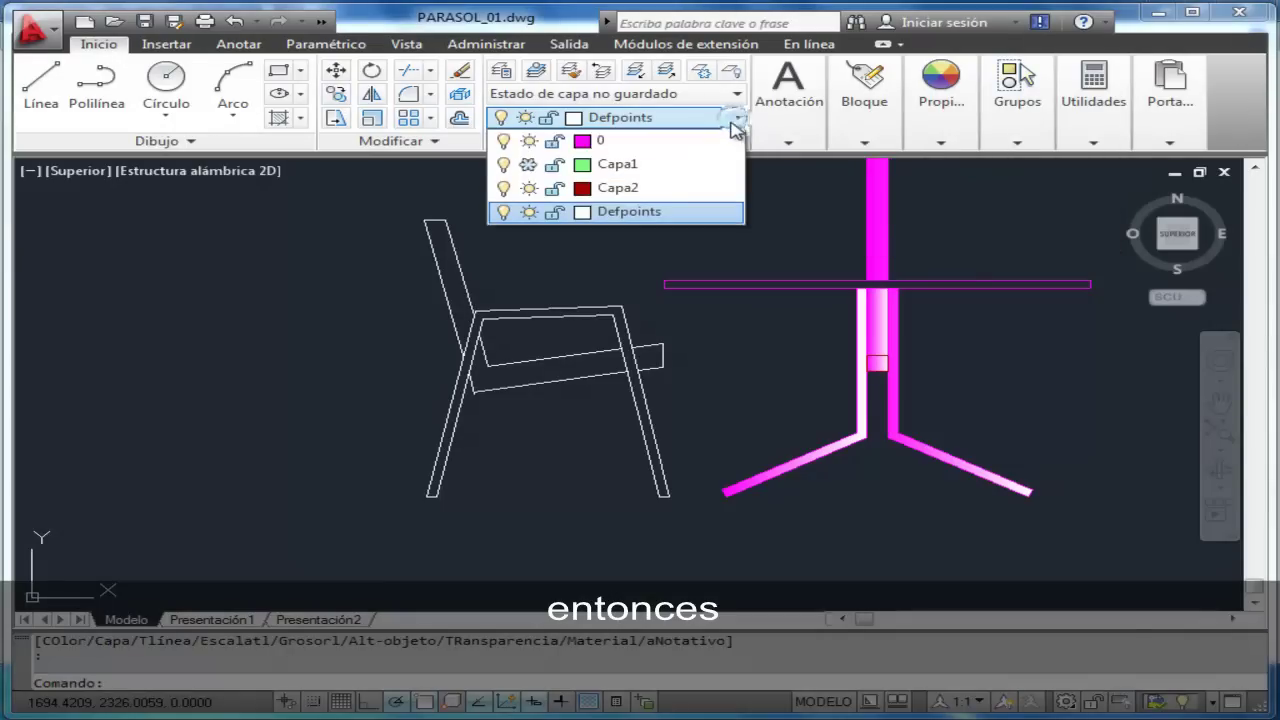
left_click(528, 164)
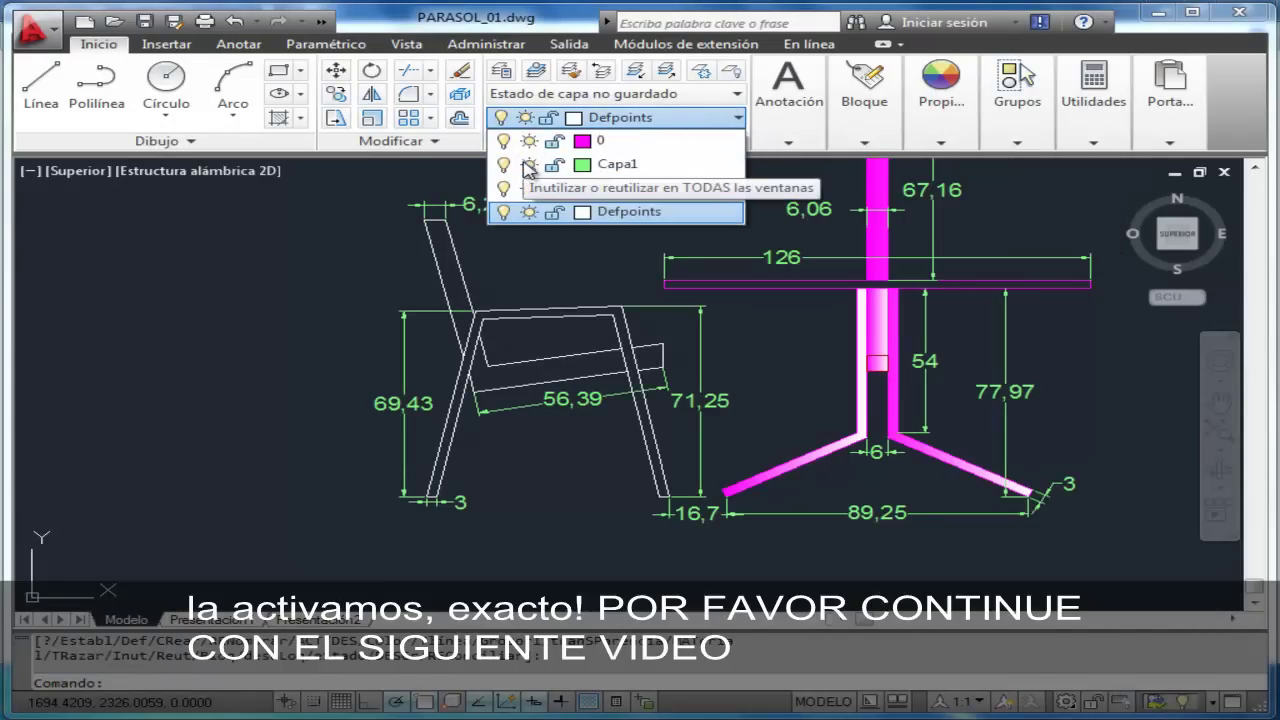